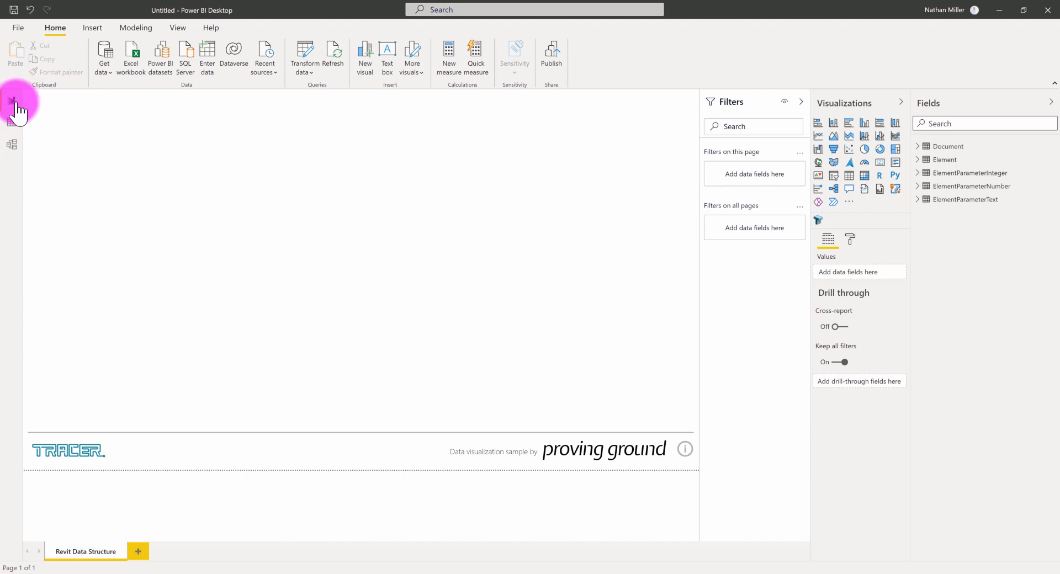
- Review the data rows of the Document, Element and three ElementParameter tables, finishing on the Document table
left_click(16, 125)
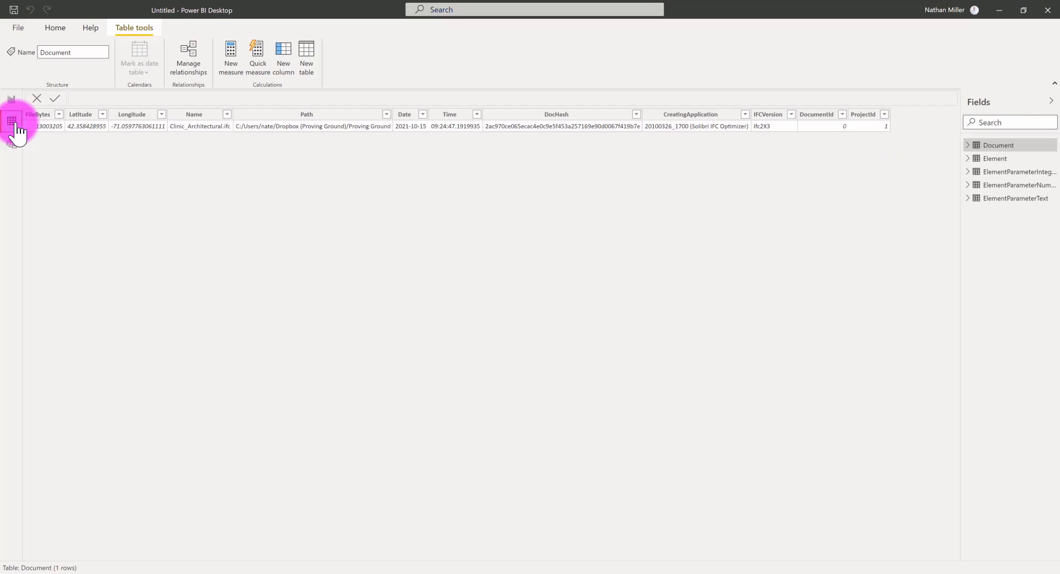
left_click(991, 159)
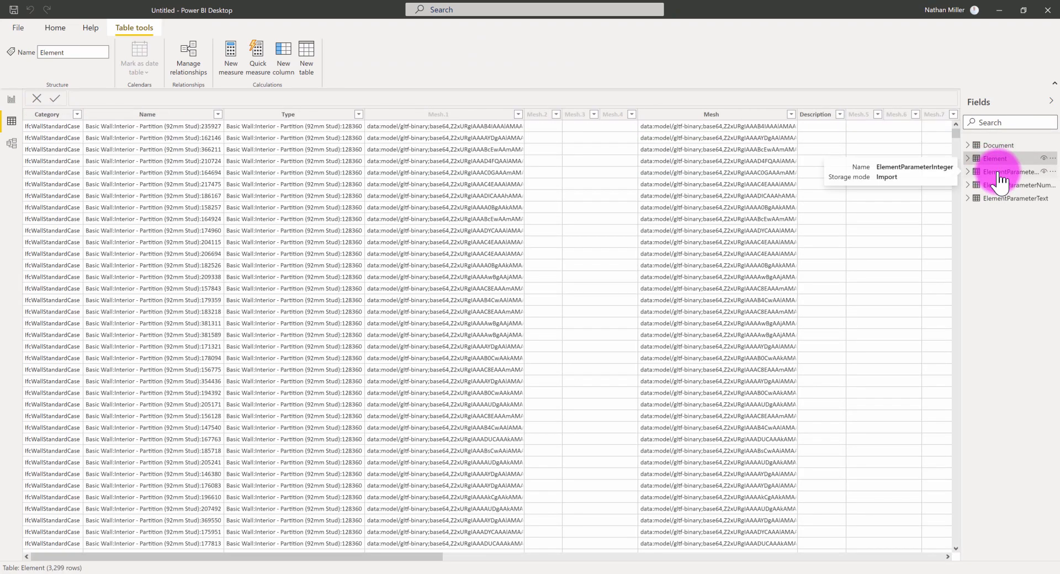
left_click(998, 172)
left_click(993, 190)
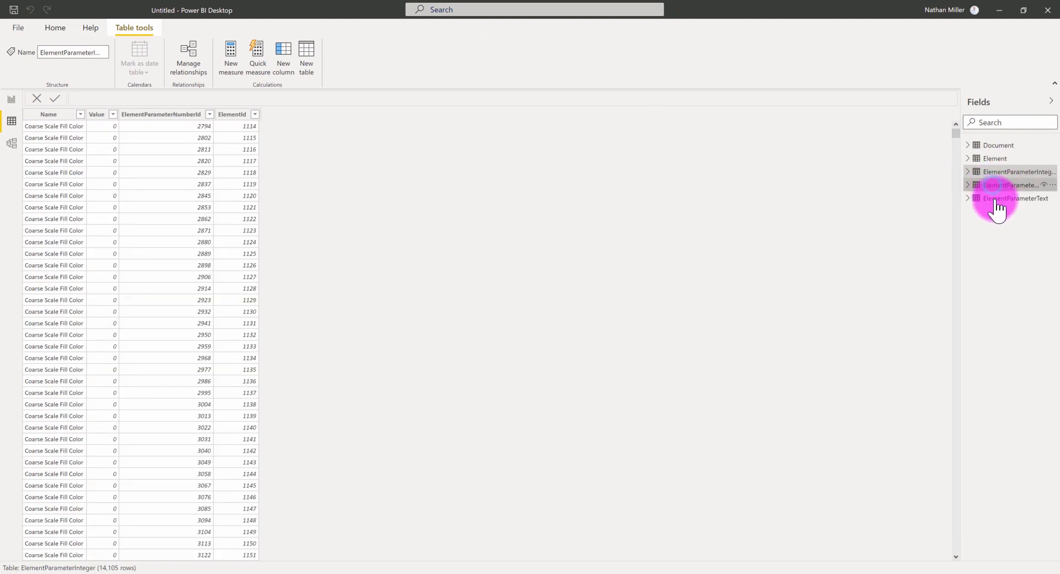
left_click(993, 198)
left_click(998, 145)
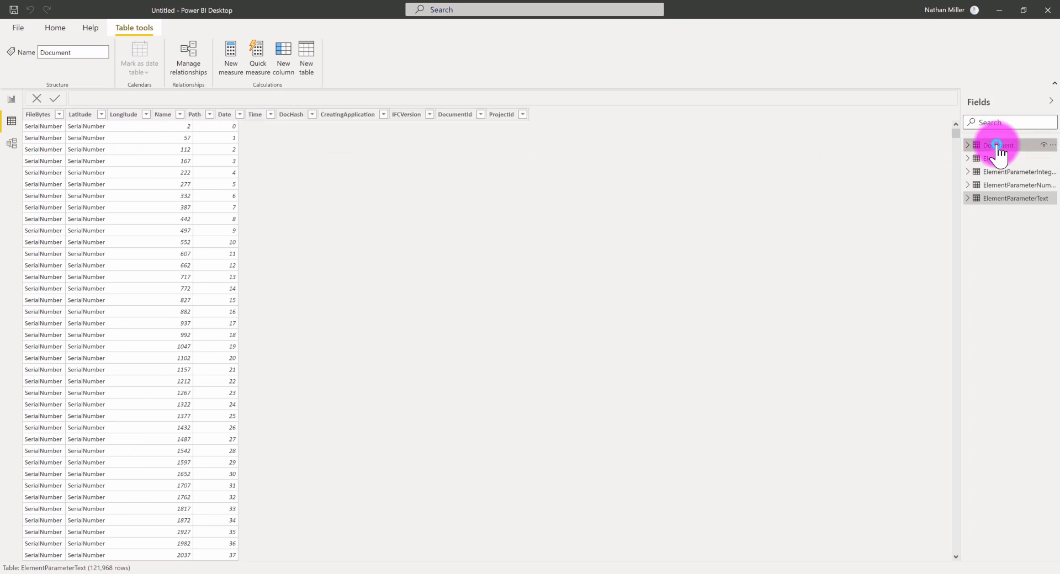
- Show the data model diagram and reposition the Document and Element table cards, browsing the fields in each
left_click(12, 146)
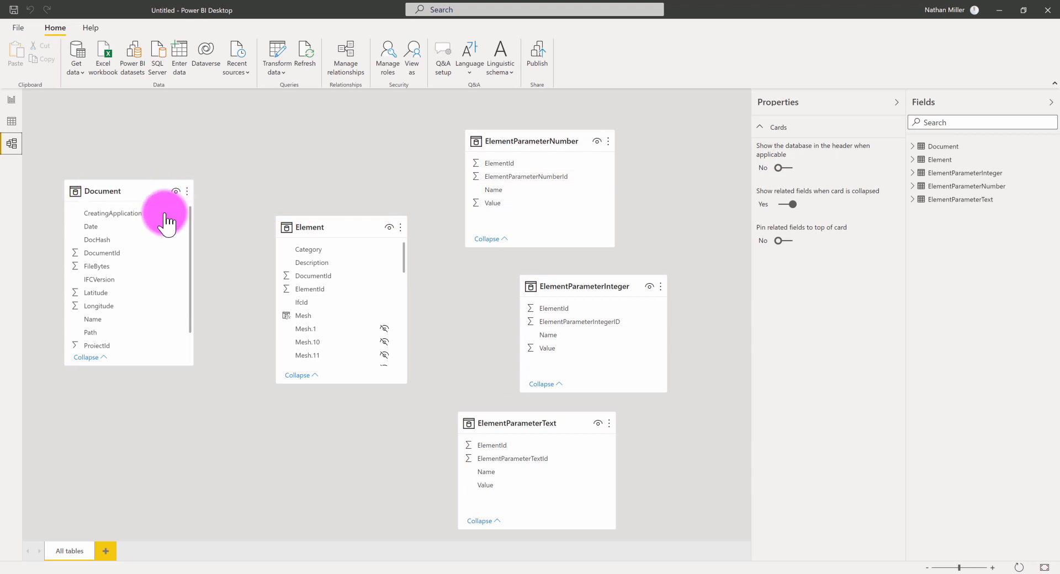
left_click(327, 219)
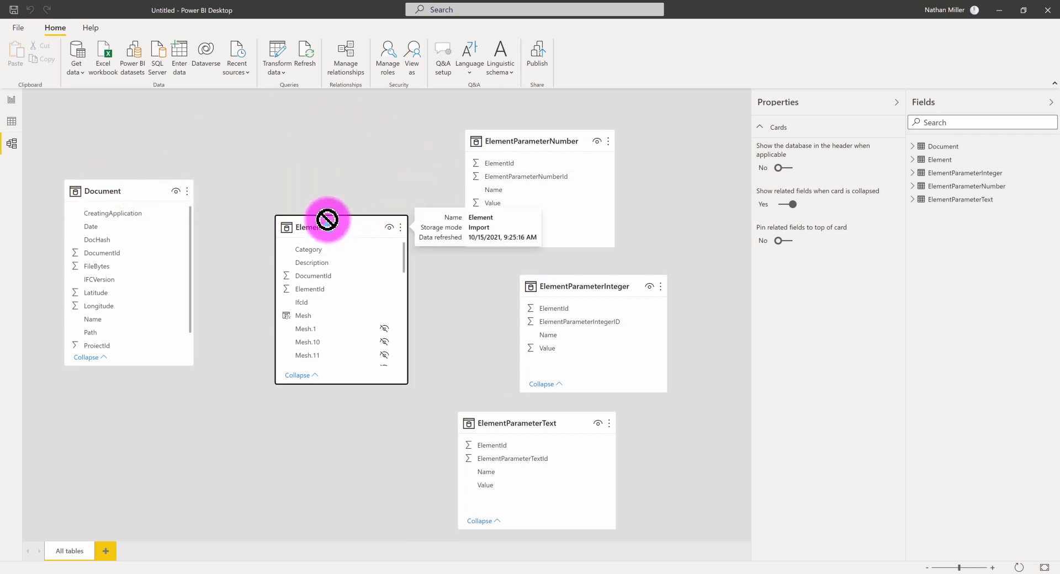
left_click_drag(327, 220, 326, 207)
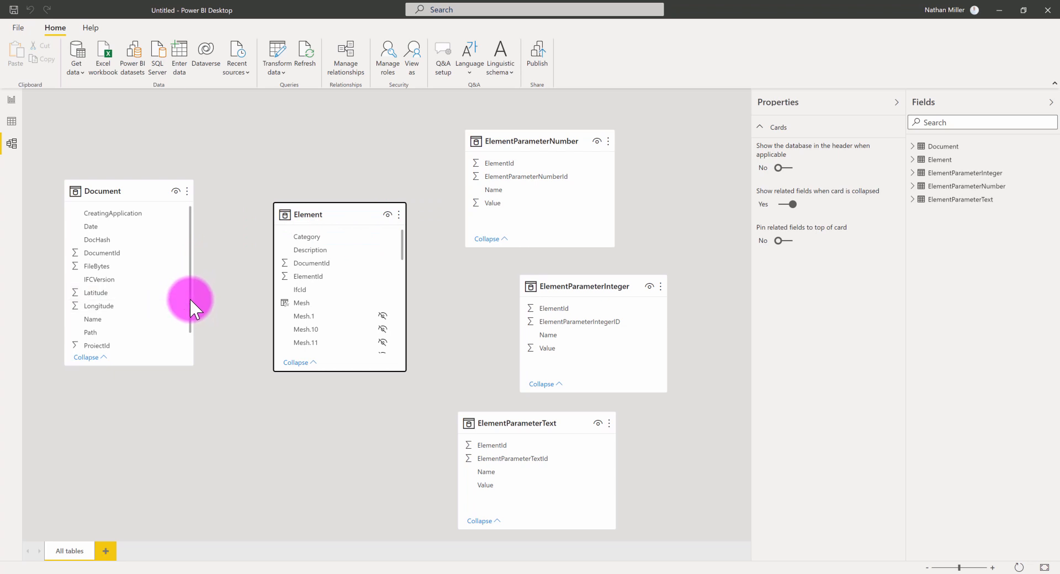
left_click_drag(111, 185, 135, 178)
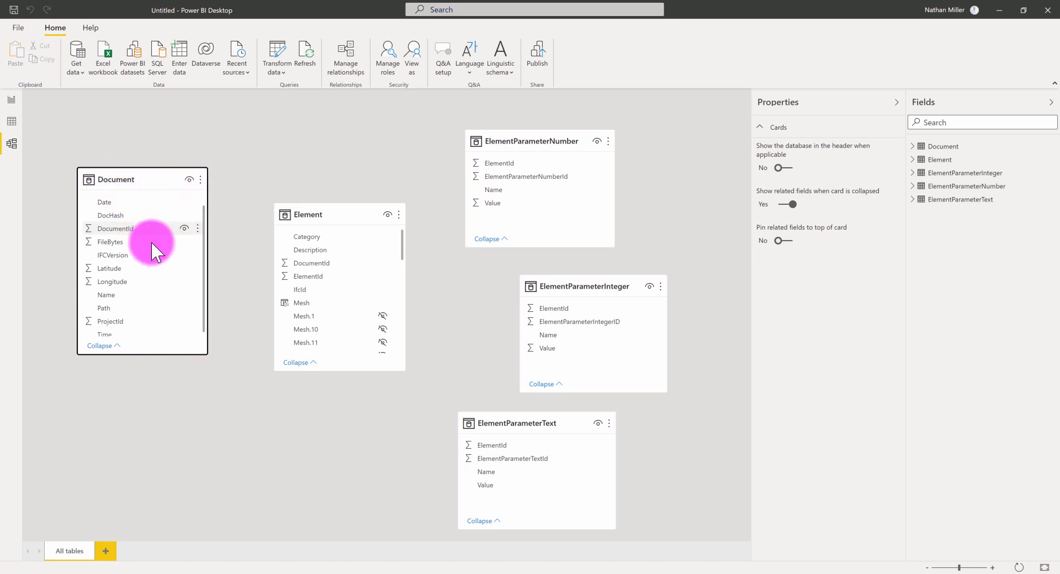
scroll(148, 241, "down", 1)
scroll(132, 305, "up", 1)
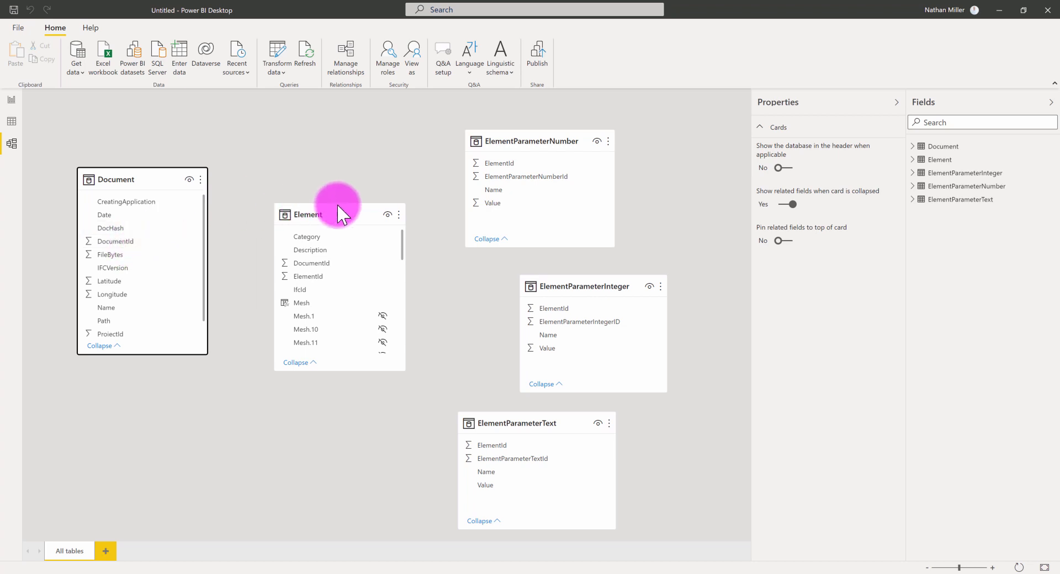
left_click_drag(338, 212, 344, 189)
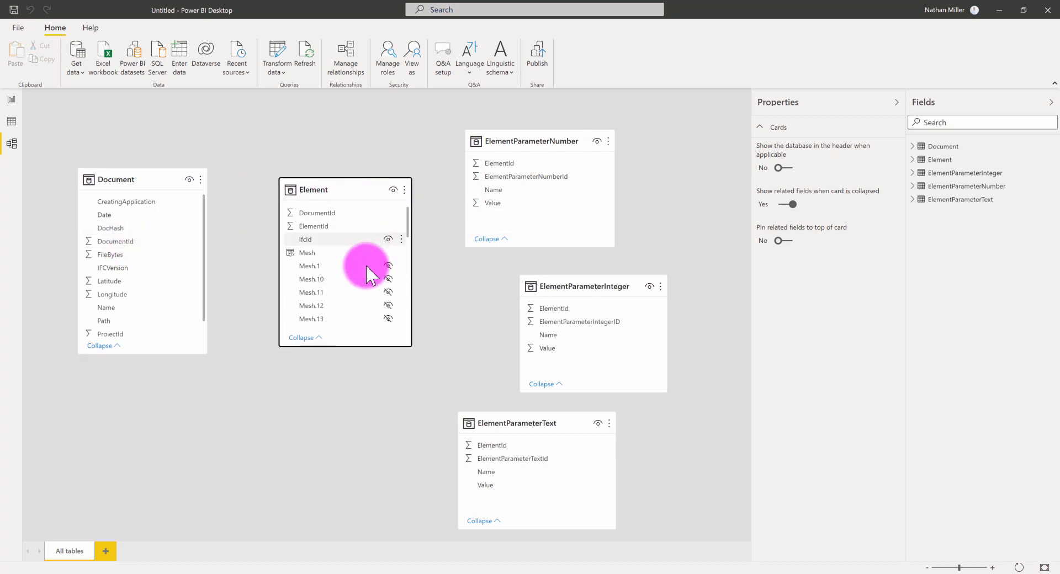
scroll(365, 264, "down", 3)
scroll(359, 267, "up", 3)
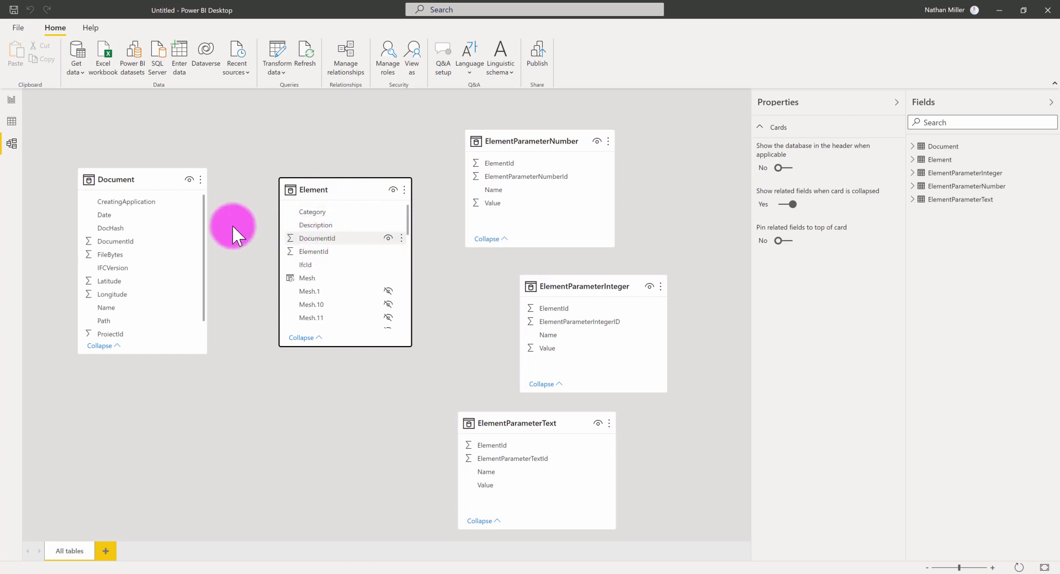
- Create a relationship from DocumentId in the Document table to DocumentId in the Element table and shift the Element card down
left_click(125, 240)
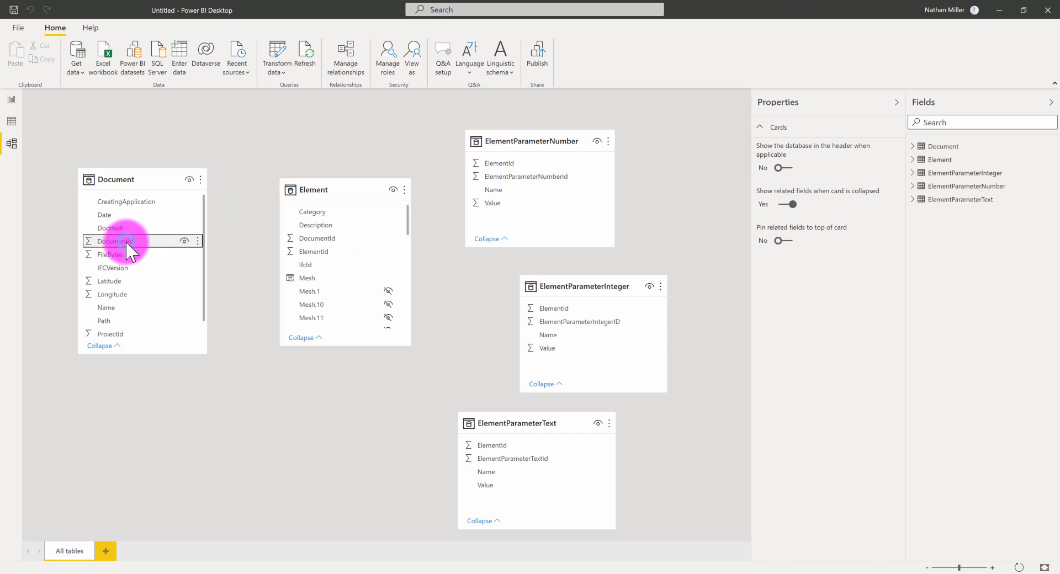
left_click_drag(125, 240, 350, 237)
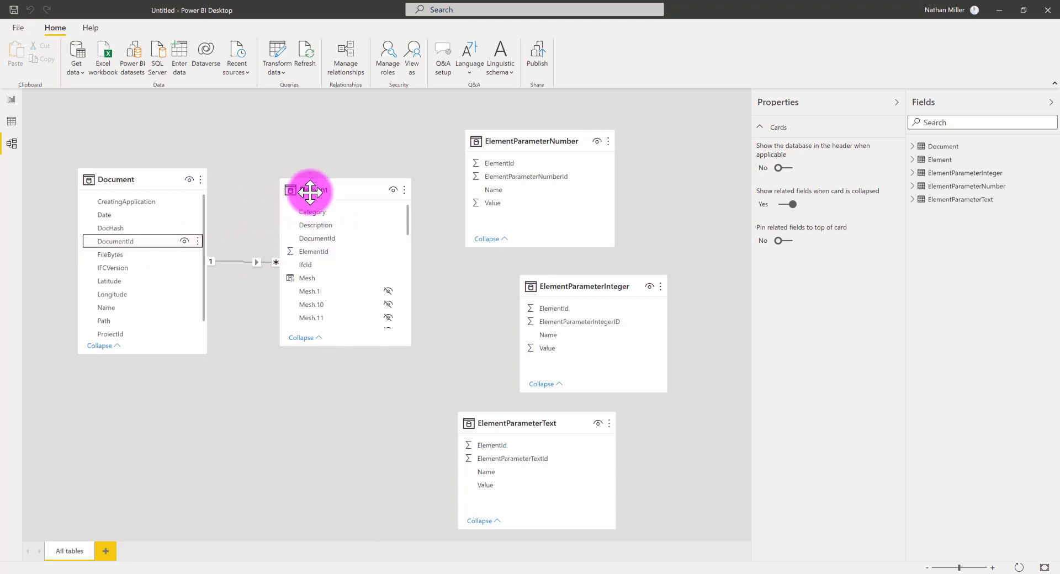
left_click_drag(309, 192, 307, 223)
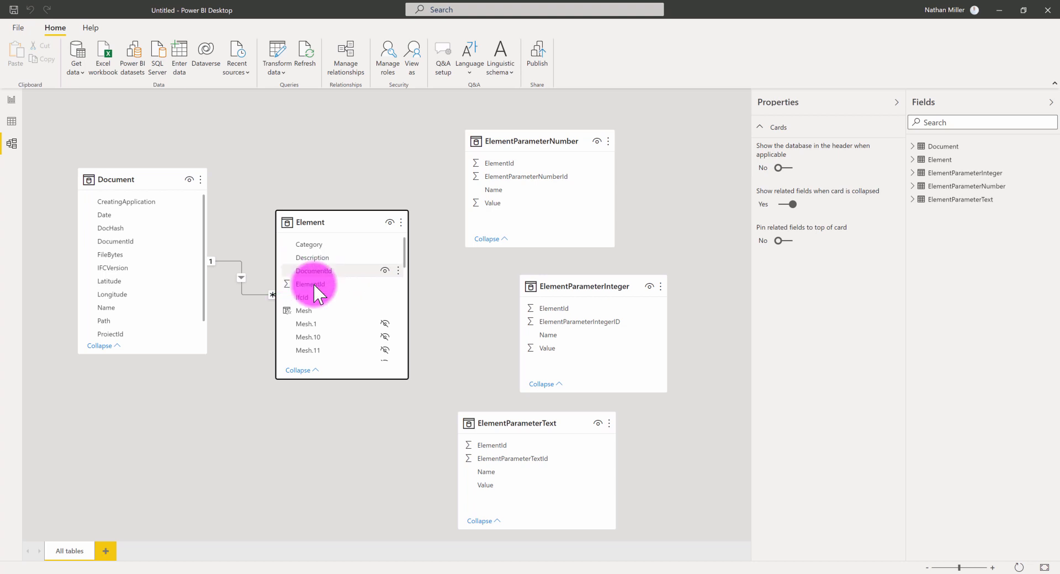
- Set the cross filter direction of the Document–Element relationship to Both
right_click(249, 292)
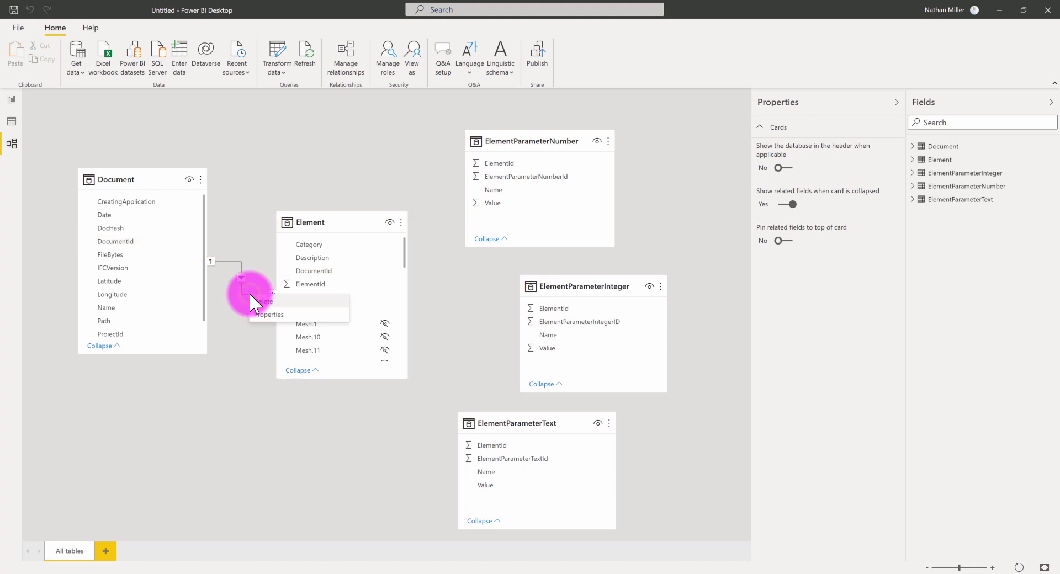
left_click(264, 314)
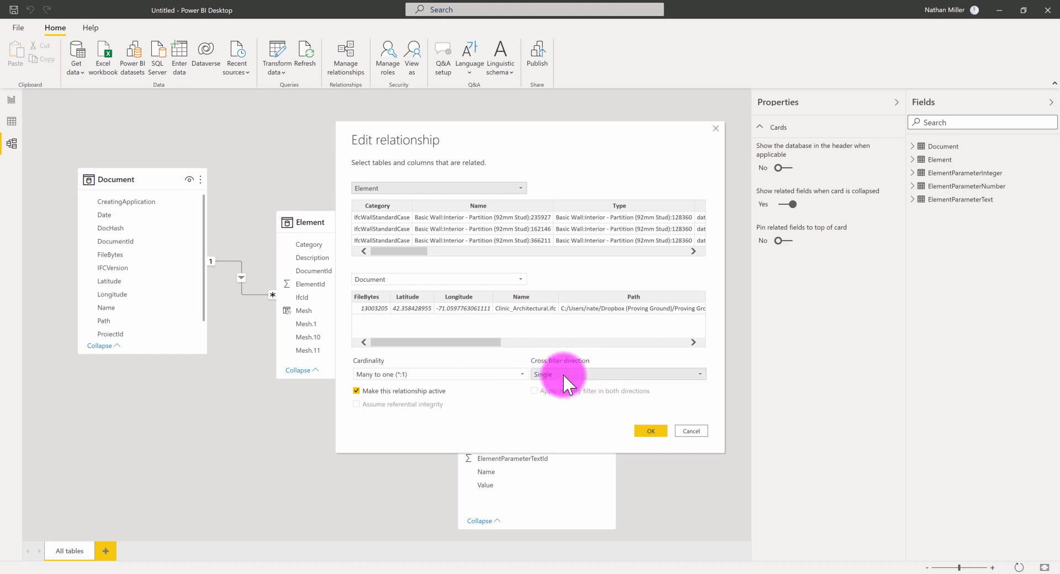
left_click(563, 373)
left_click(557, 396)
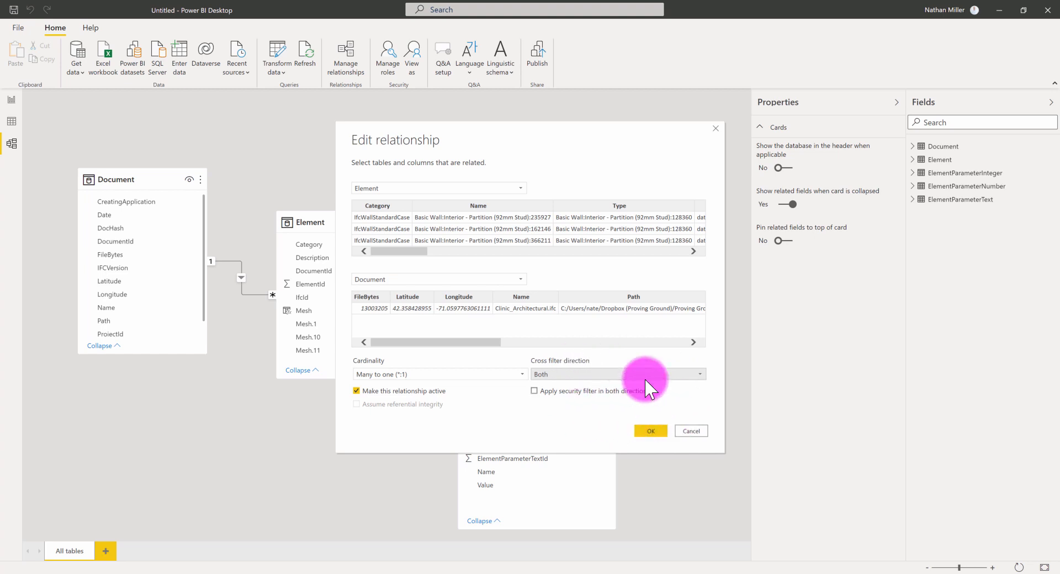
left_click(652, 428)
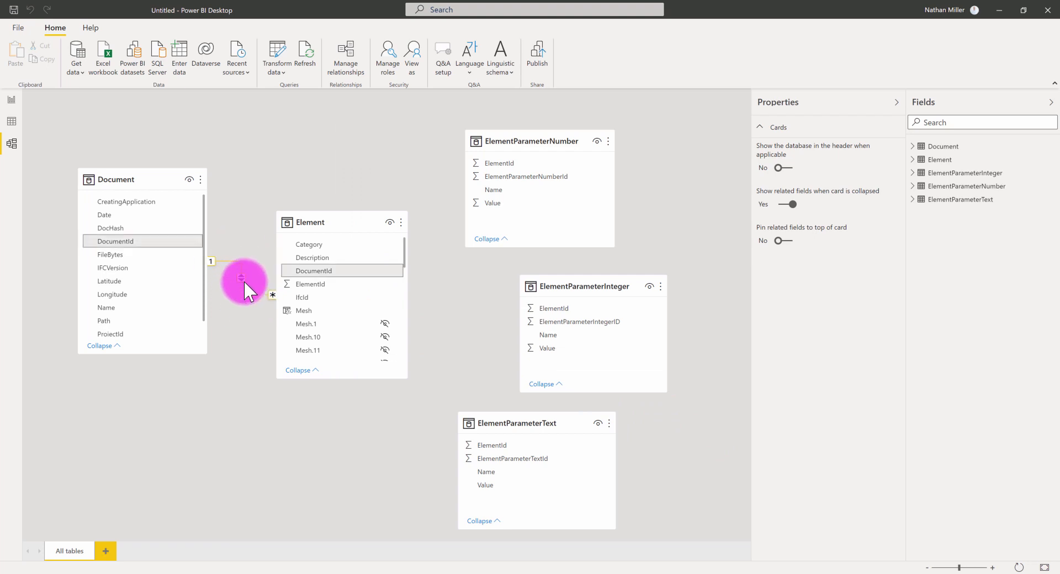
- Move the Element table card higher in the diagram, between the Document card and the parameter tables
left_click_drag(315, 225, 306, 183)
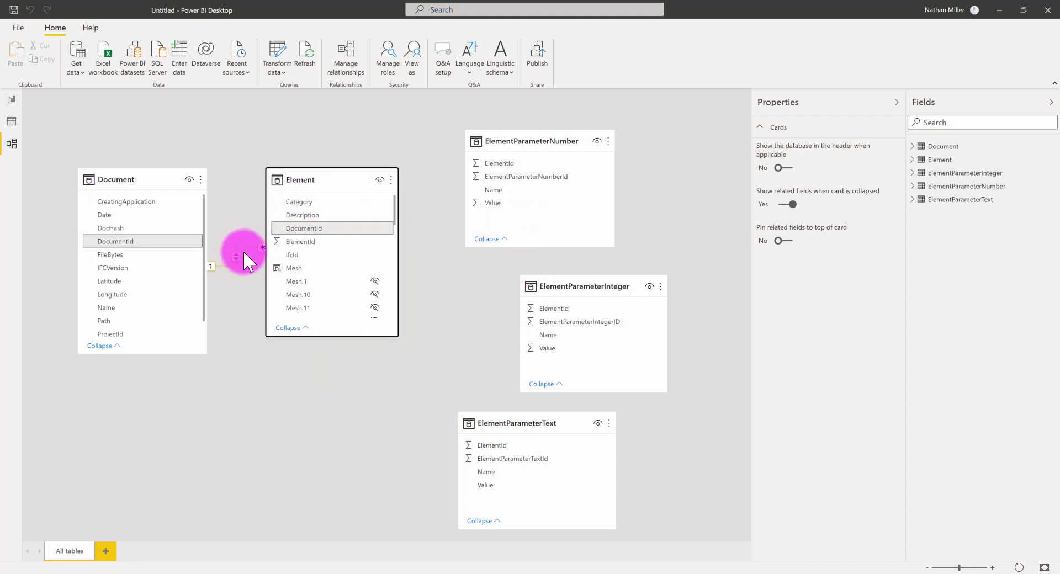
left_click_drag(298, 179, 315, 160)
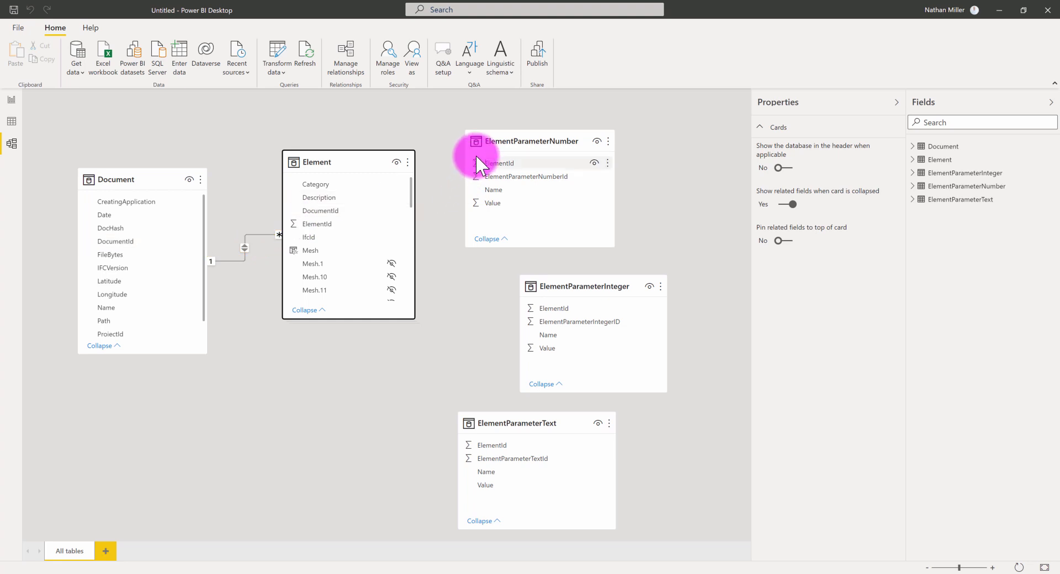
mouse_move(361, 165)
left_mouse_down()
mouse_move(353, 164)
mouse_move(355, 189)
mouse_move(361, 161)
left_mouse_up()
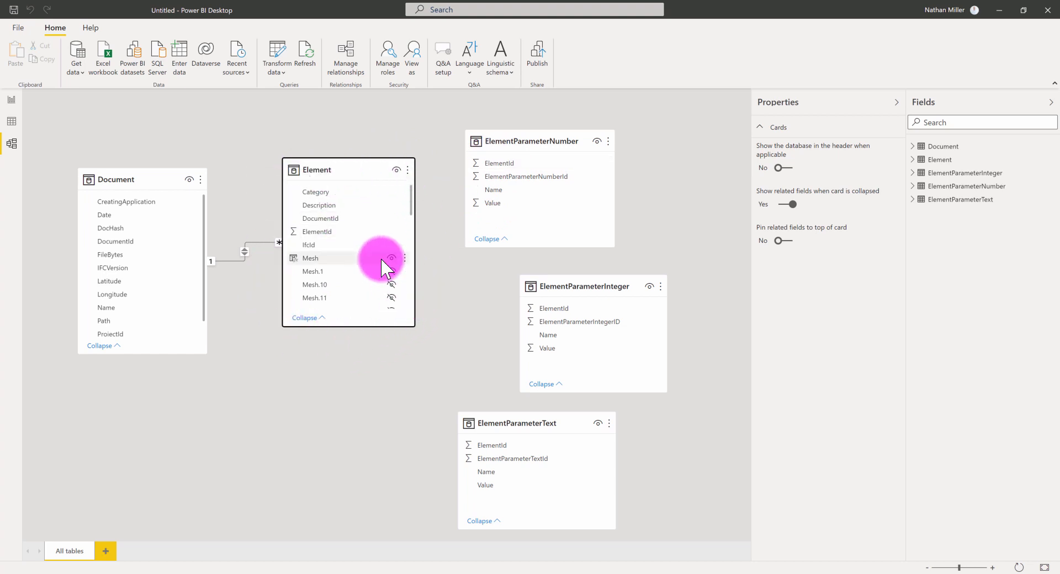
- Examine the Element table's data rows and return to the model diagram
left_click(12, 122)
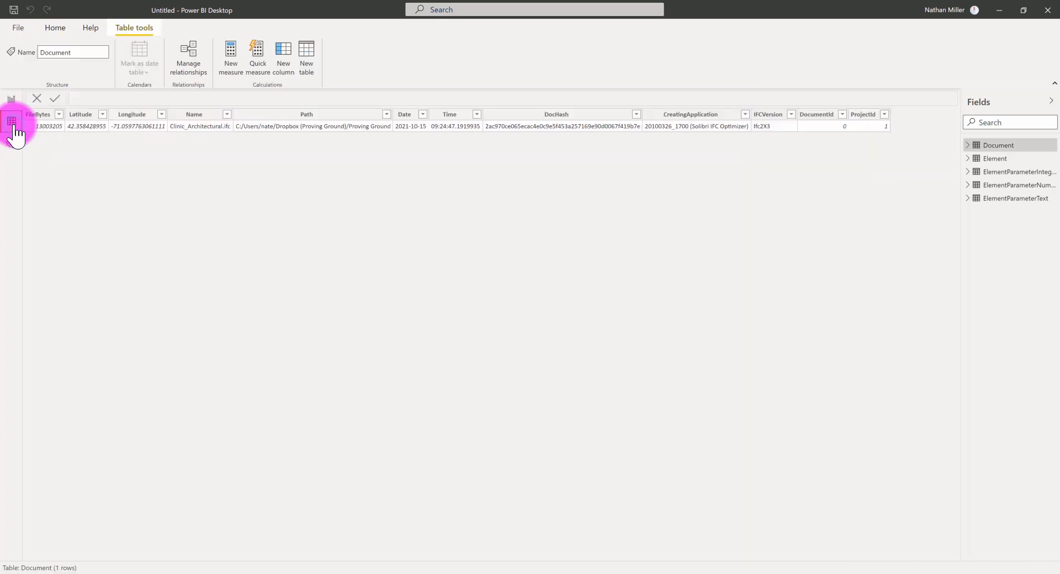
left_click(994, 159)
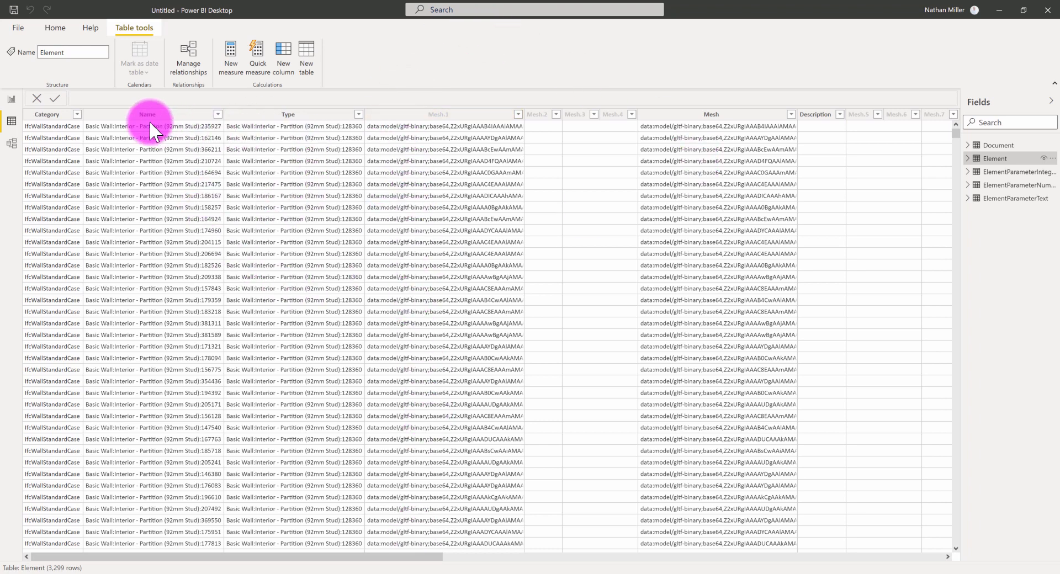
left_click(11, 144)
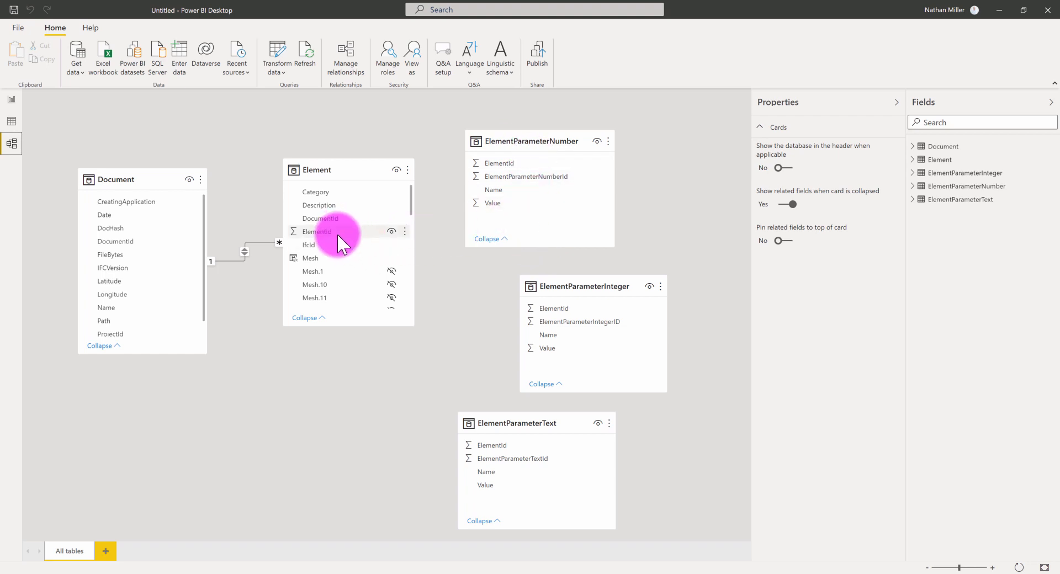
- Relate the Element table to ElementParameterNumber on ElementId and set that relationship's cross filter direction to Both
left_click_drag(334, 232, 590, 132)
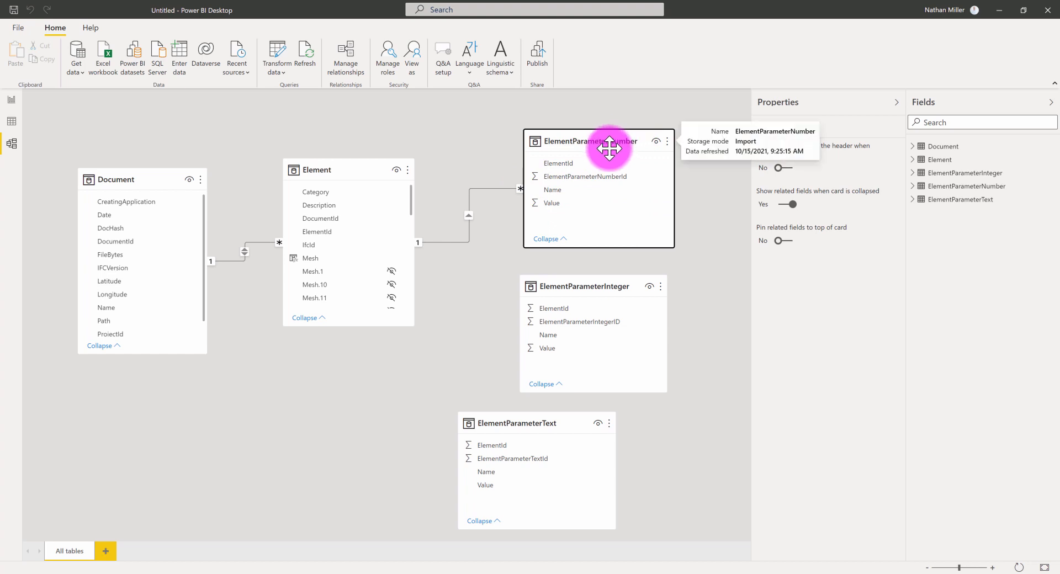
right_click(485, 189)
left_click(507, 210)
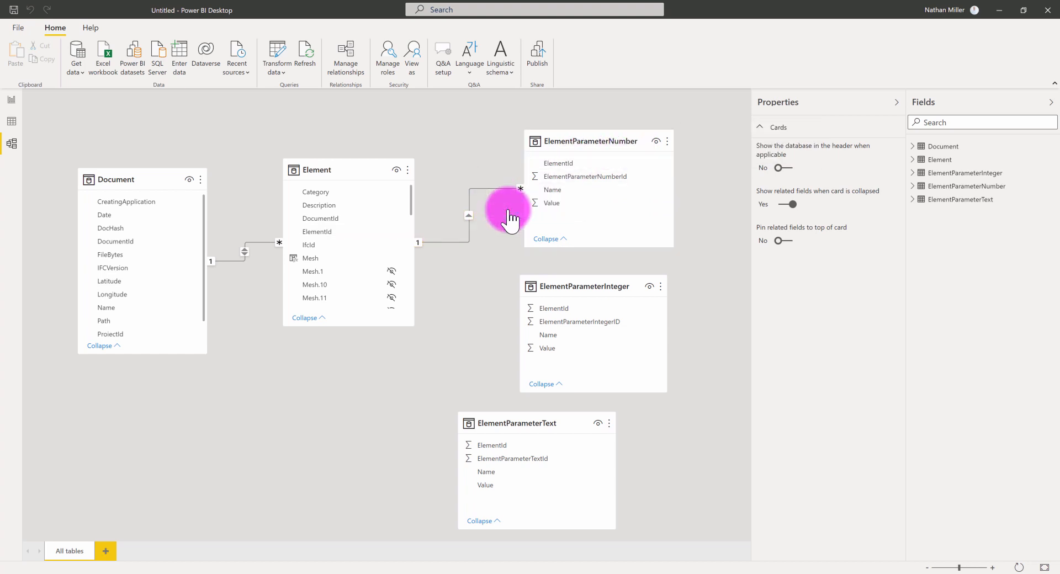
left_click(592, 372)
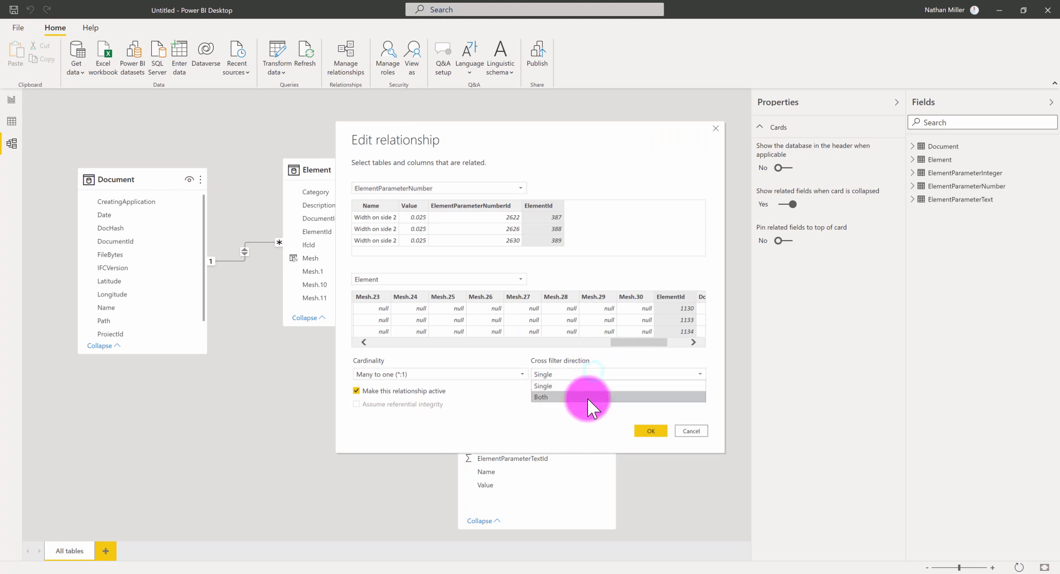
left_click(587, 398)
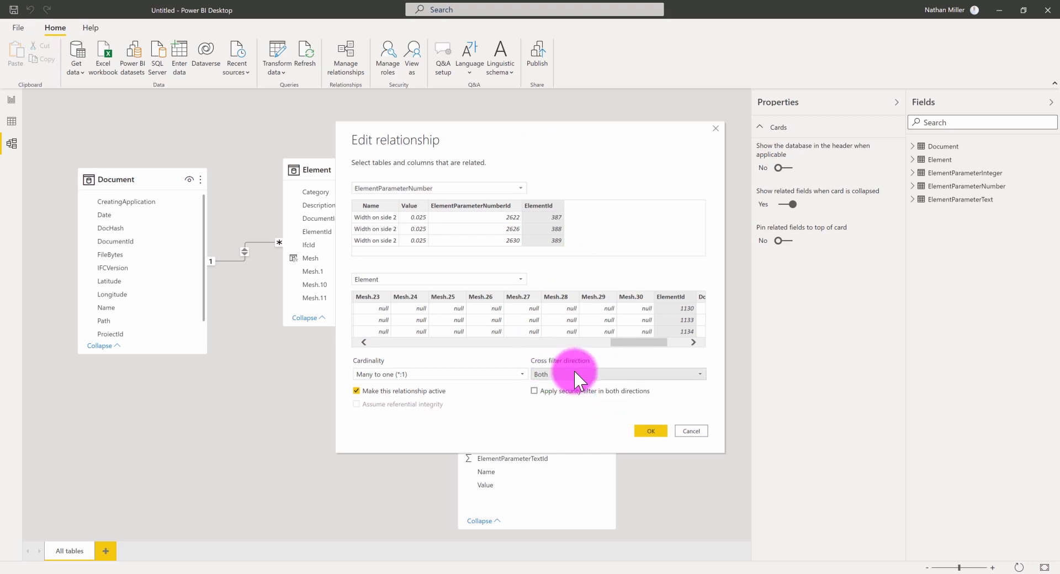
left_click(650, 431)
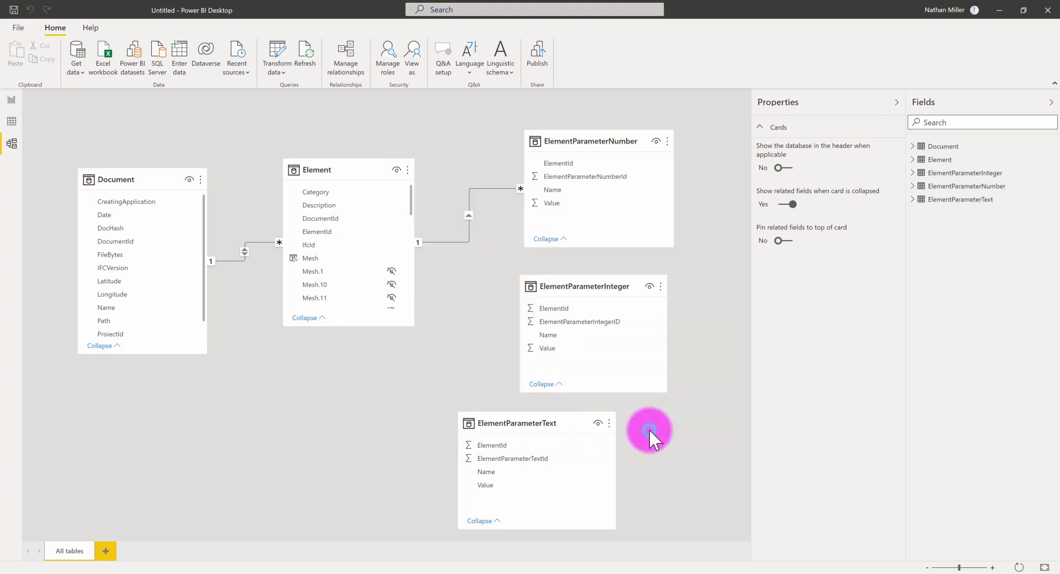
- Reposition the ElementParameterInteger card and relate its ElementId to ElementId in the Element table
left_click(584, 285)
left_click_drag(582, 285, 576, 282)
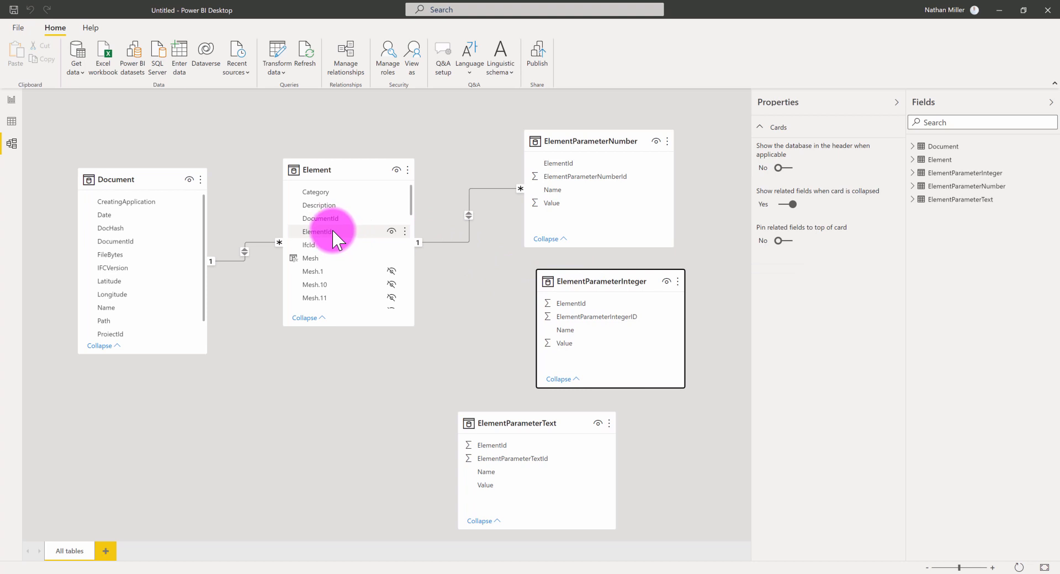
left_click_drag(334, 232, 584, 299)
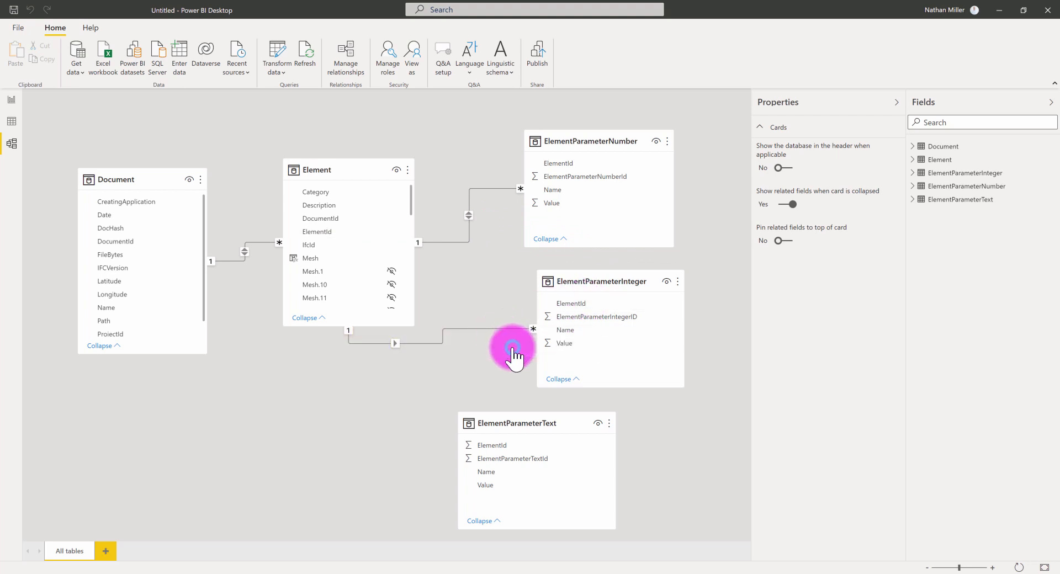
- Set the cross filter direction of the Element–ElementParameterInteger relationship to Both
double_click(513, 349)
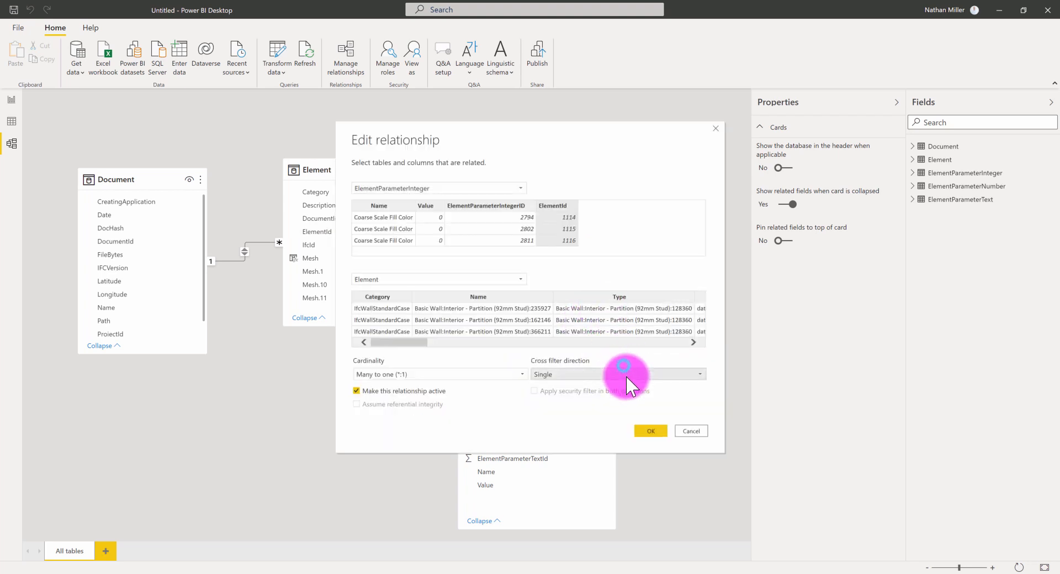
left_click(625, 376)
left_click(616, 397)
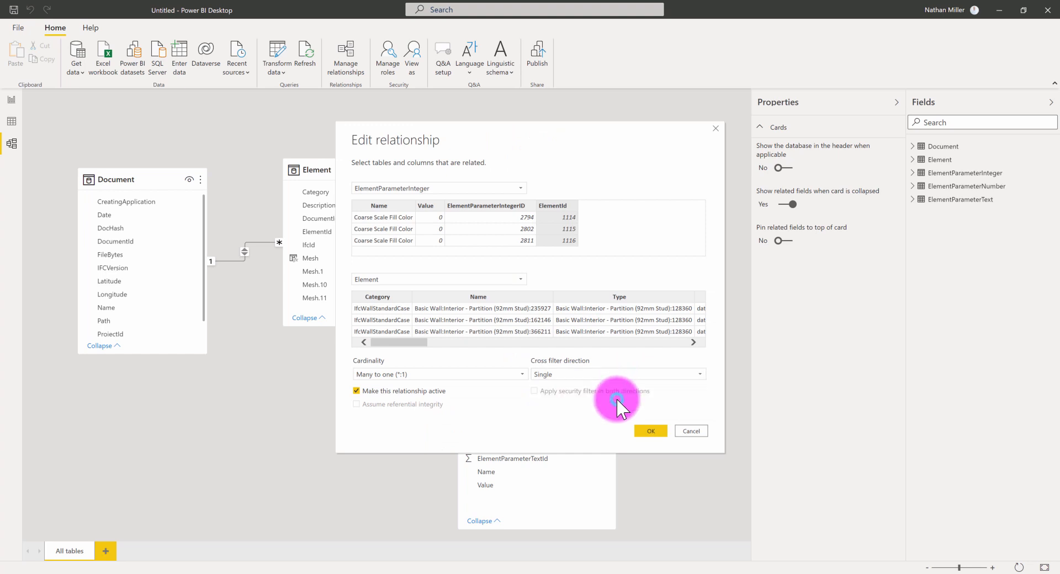
left_click(659, 434)
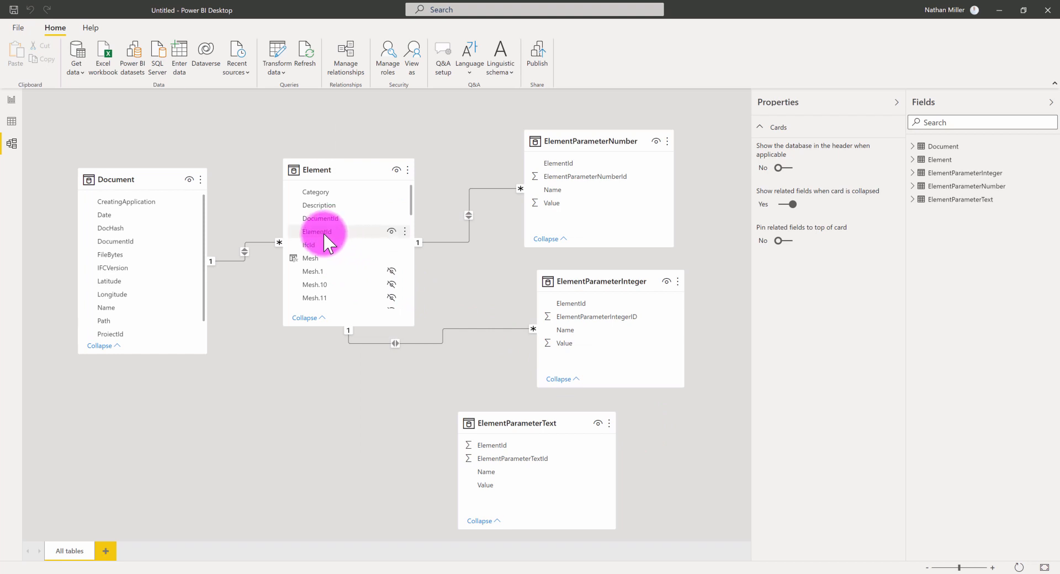
- Create a relationship from ElementId in the Element table to ElementId in ElementParameterText
left_click_drag(323, 232, 504, 447)
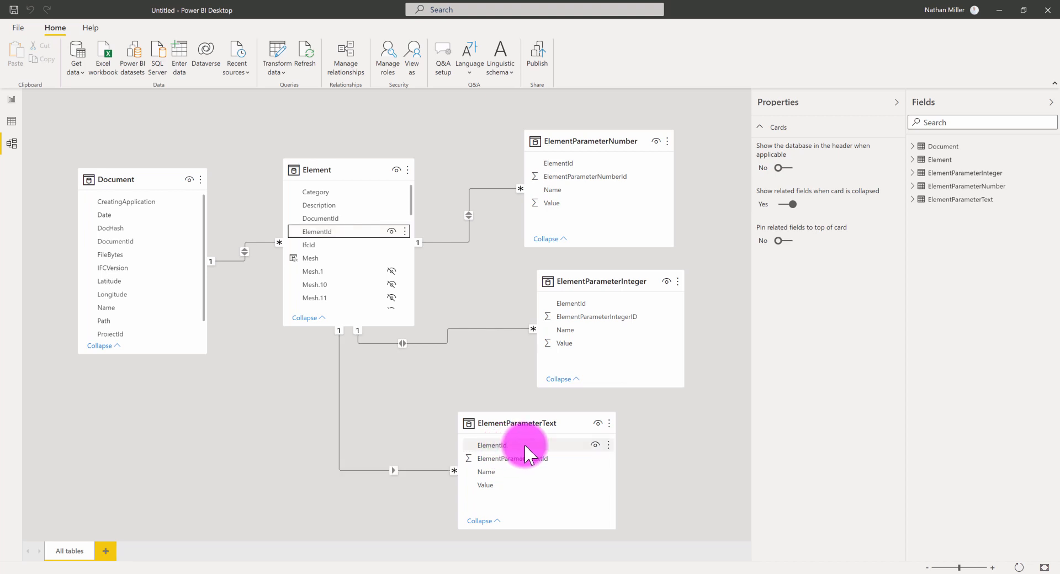
- Set the cross filter direction of the Element–ElementParameterText relationship to Both
right_click(364, 470)
left_click(372, 487)
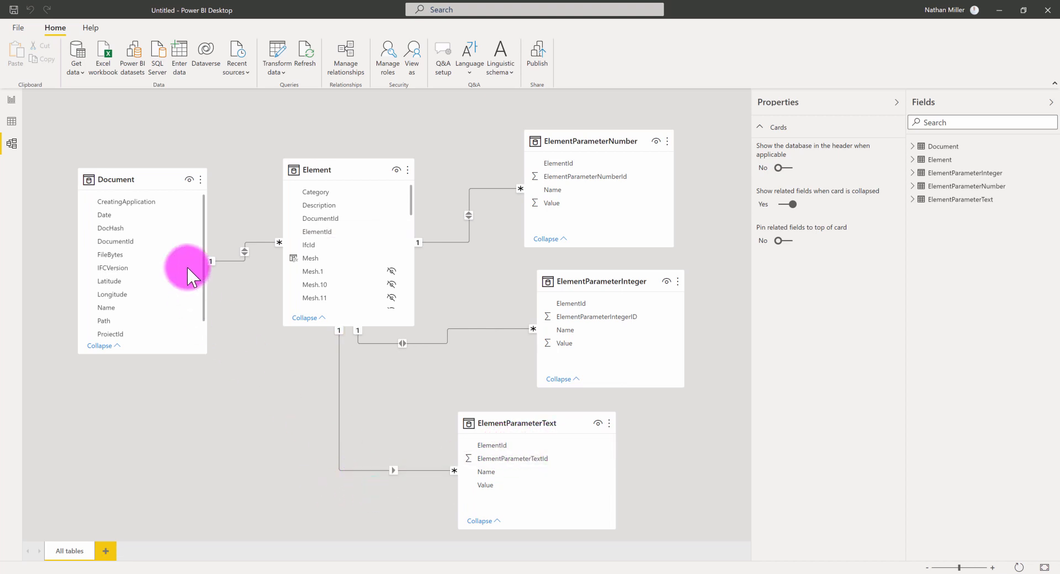
left_click(594, 372)
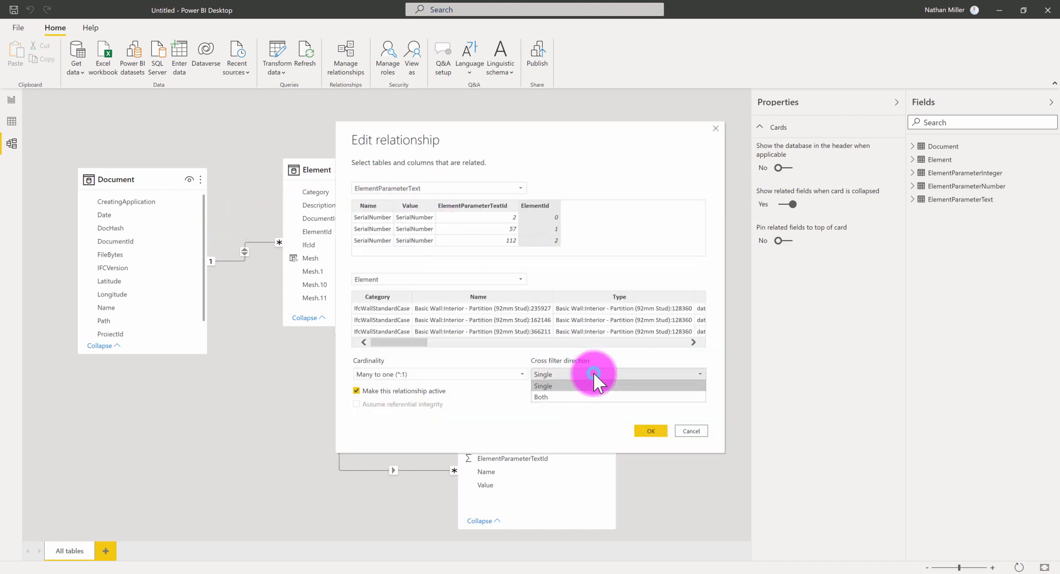
left_click(597, 392)
left_click(644, 431)
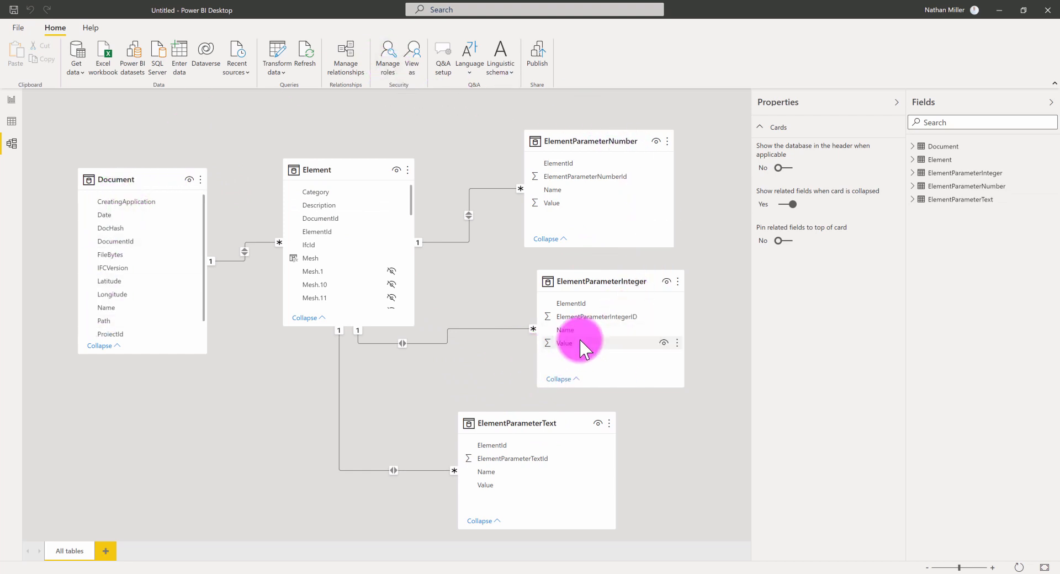
- Rearrange the ElementParameterText, ElementParameterInteger and ElementParameterNumber cards into a tidier column beside the Element table
mouse_move(532, 421)
left_mouse_down()
mouse_move(605, 410)
mouse_move(525, 404)
mouse_move(543, 411)
left_mouse_up()
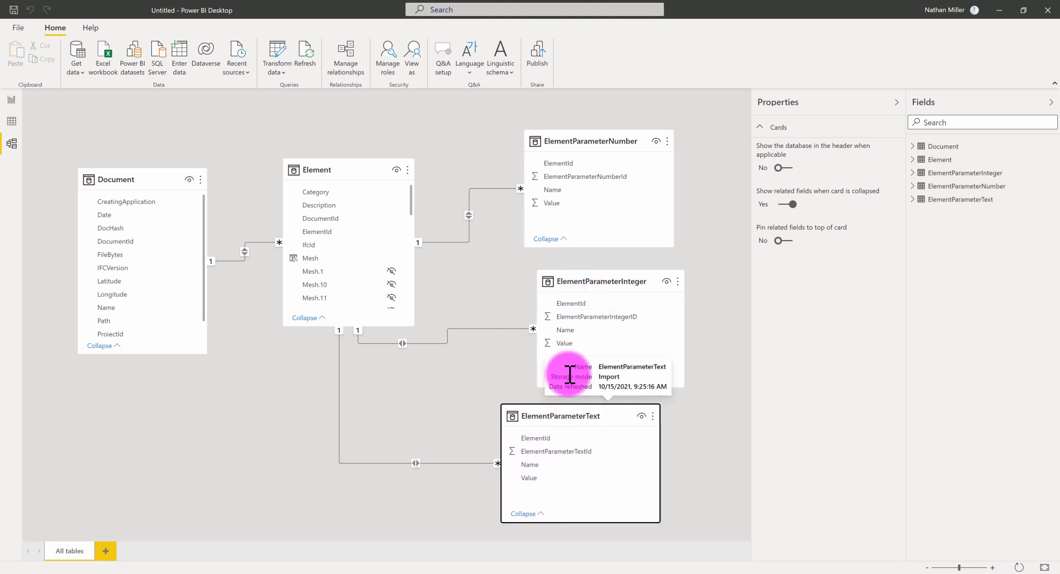
left_click_drag(591, 281, 594, 277)
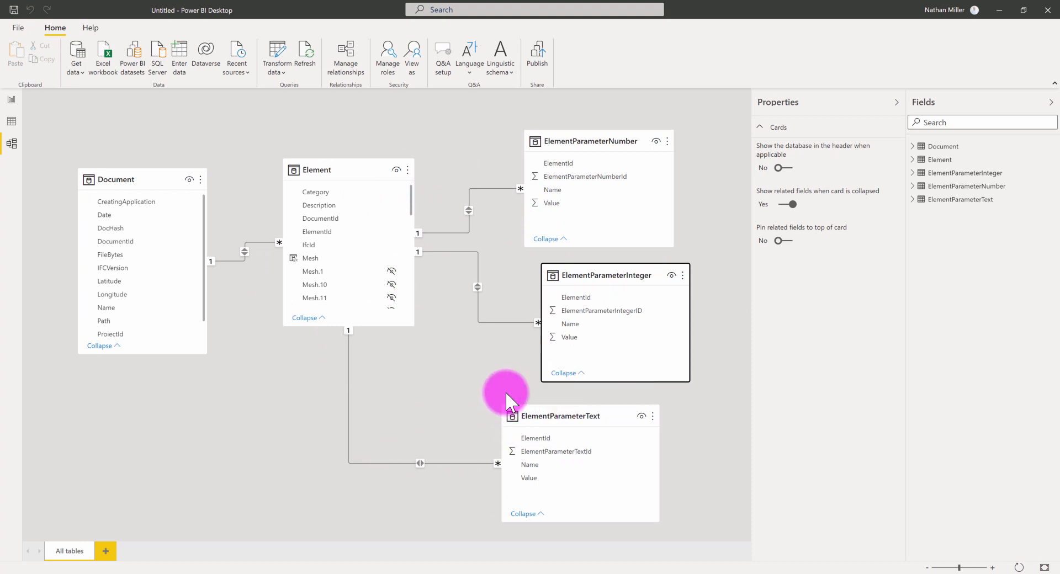
left_click(558, 412)
left_click_drag(574, 412, 577, 406)
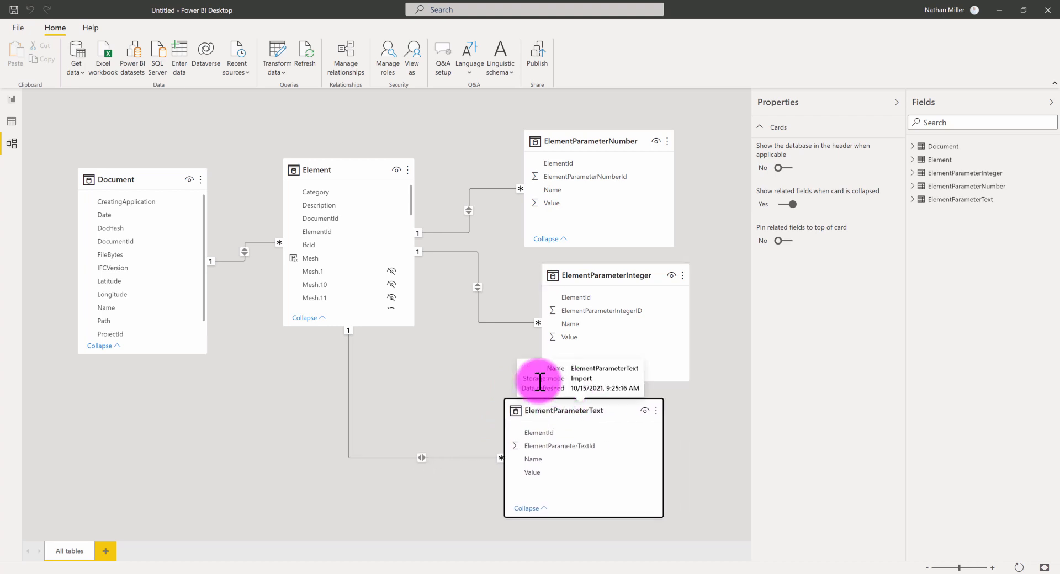
left_click_drag(578, 138, 563, 120)
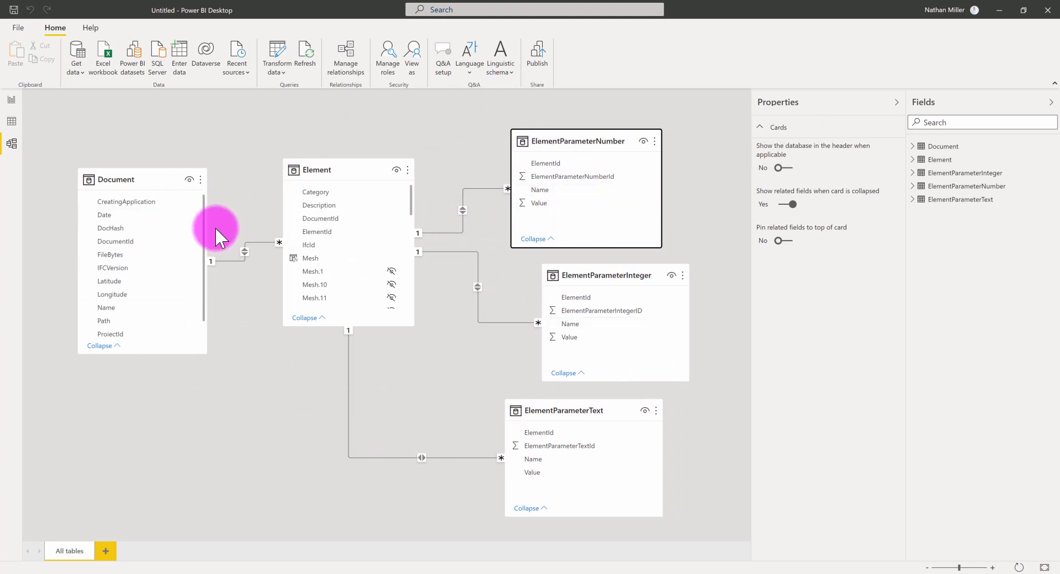
- Add a slicer to the Revit Data Structure report page and shape it into a tall, narrow column above the footer
left_click(12, 102)
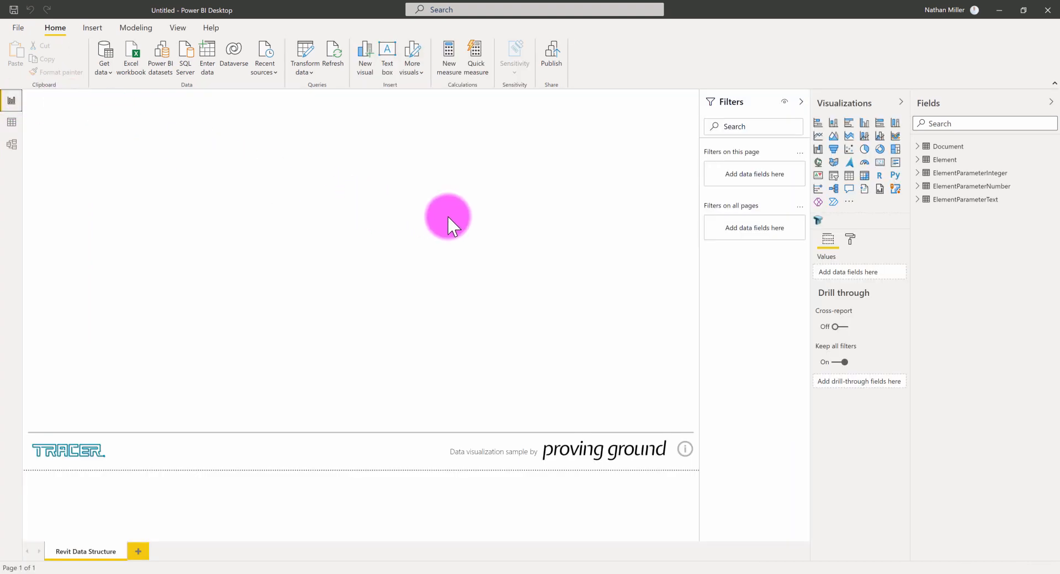
left_click(335, 222)
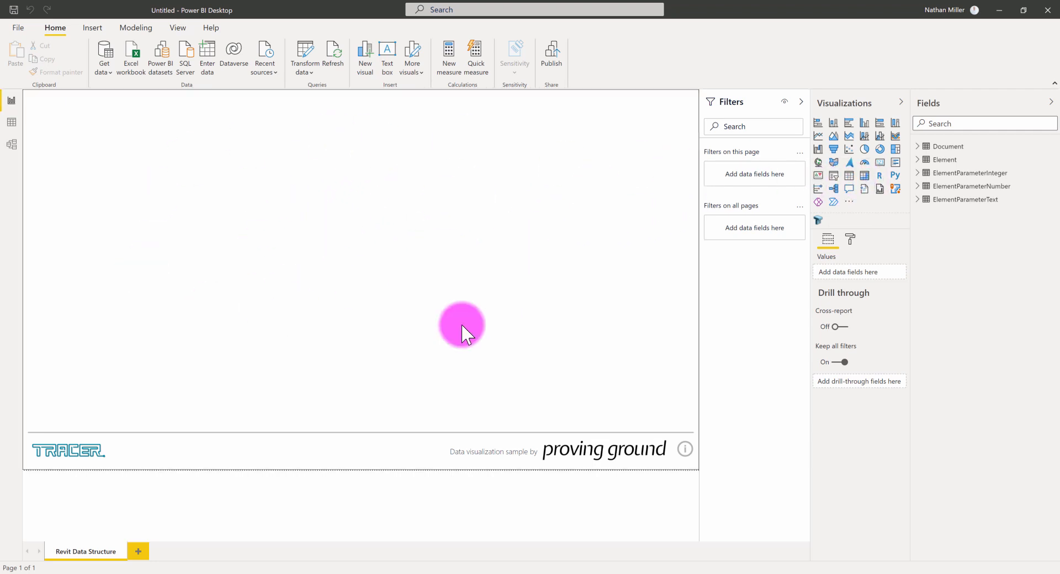
left_click(833, 175)
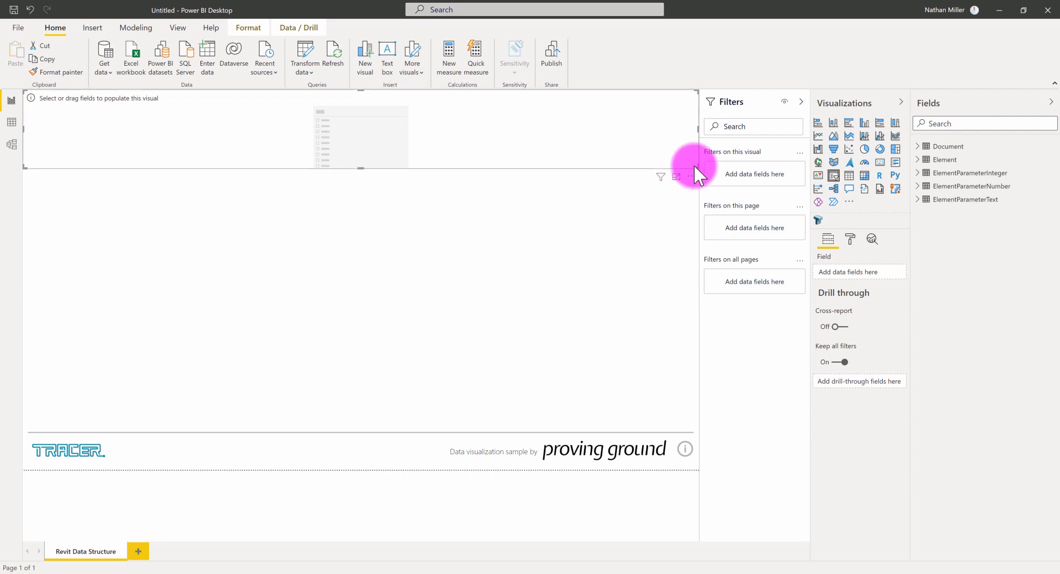
left_click_drag(695, 166, 191, 411)
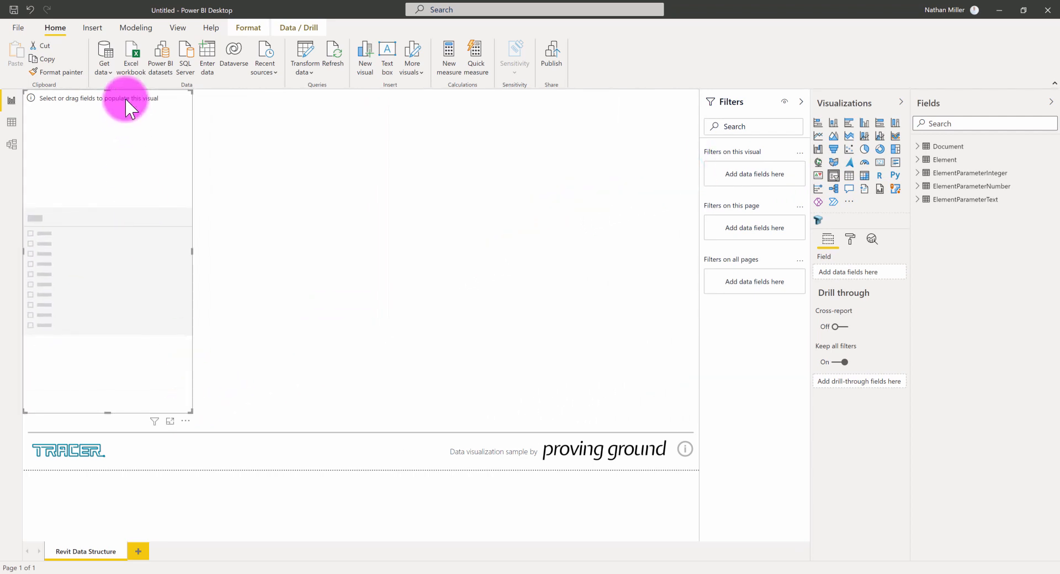
left_click_drag(126, 98, 136, 104)
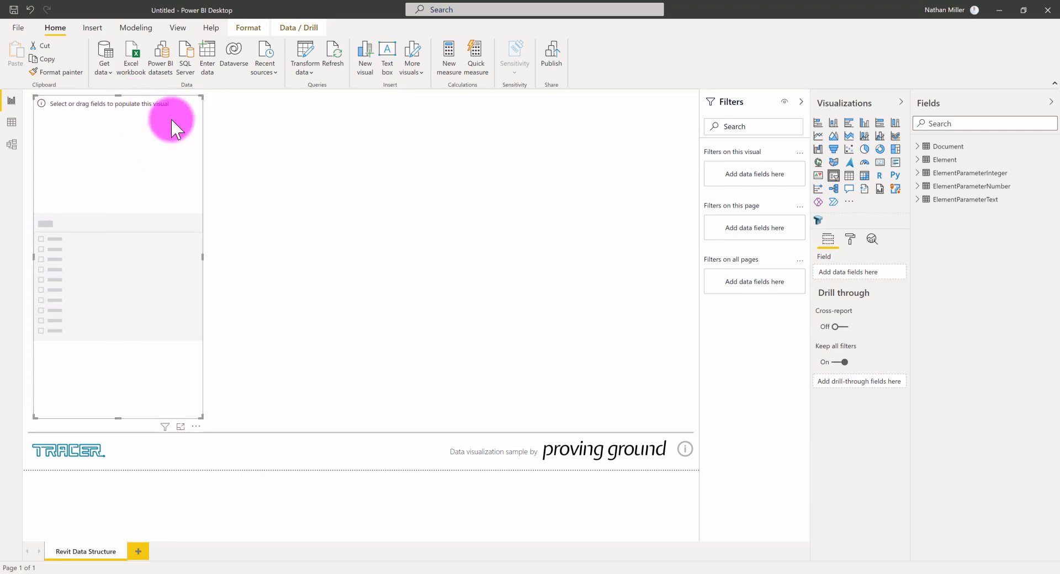
left_click_drag(200, 260, 179, 258)
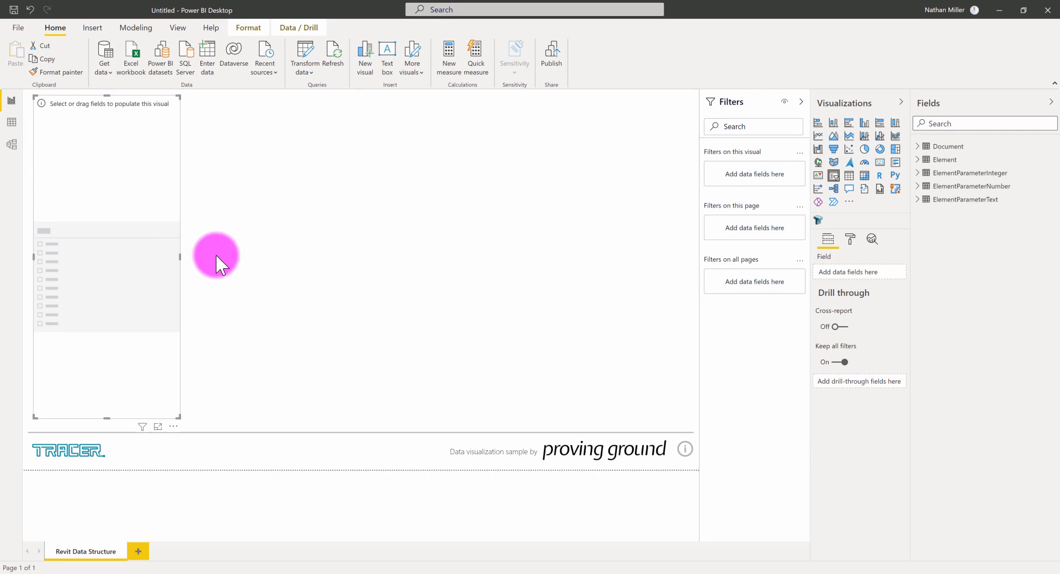
- Populate the slicer with Category from the Element table, filter it to IfcSpace, and make the slicer narrower
left_click(918, 159)
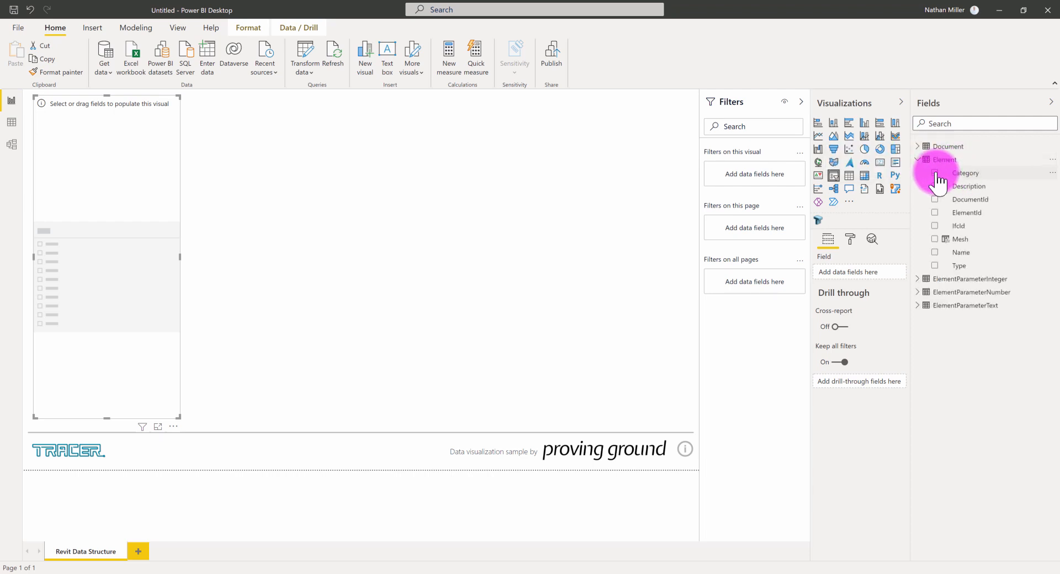
left_click(935, 173)
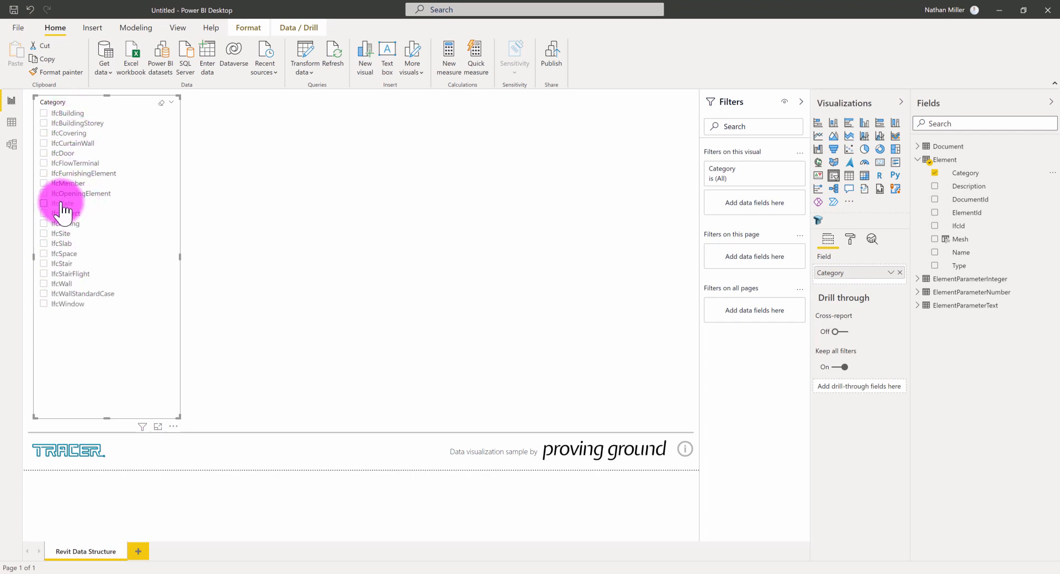
left_click(44, 253)
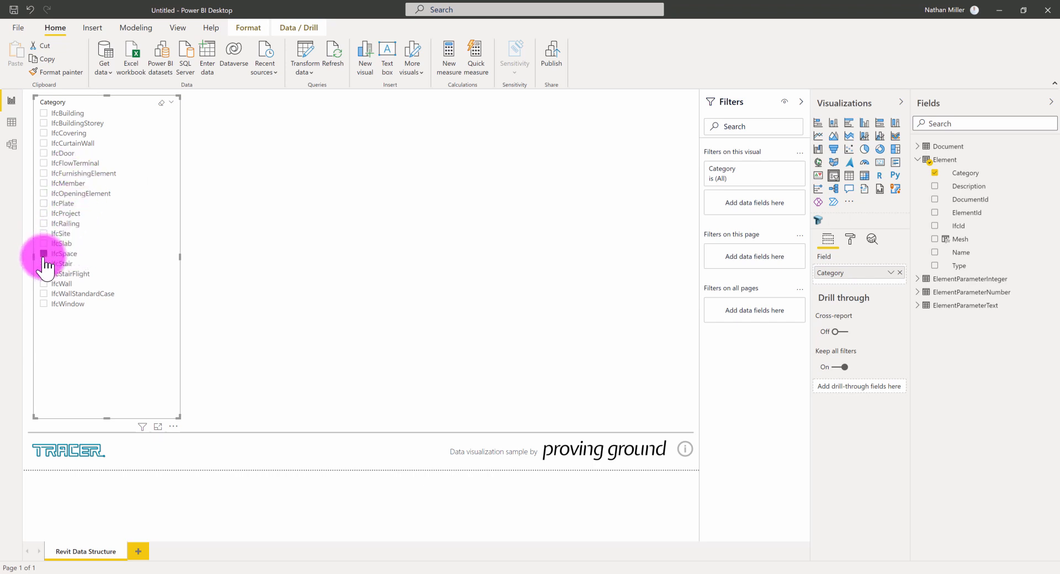
left_click_drag(177, 256, 157, 256)
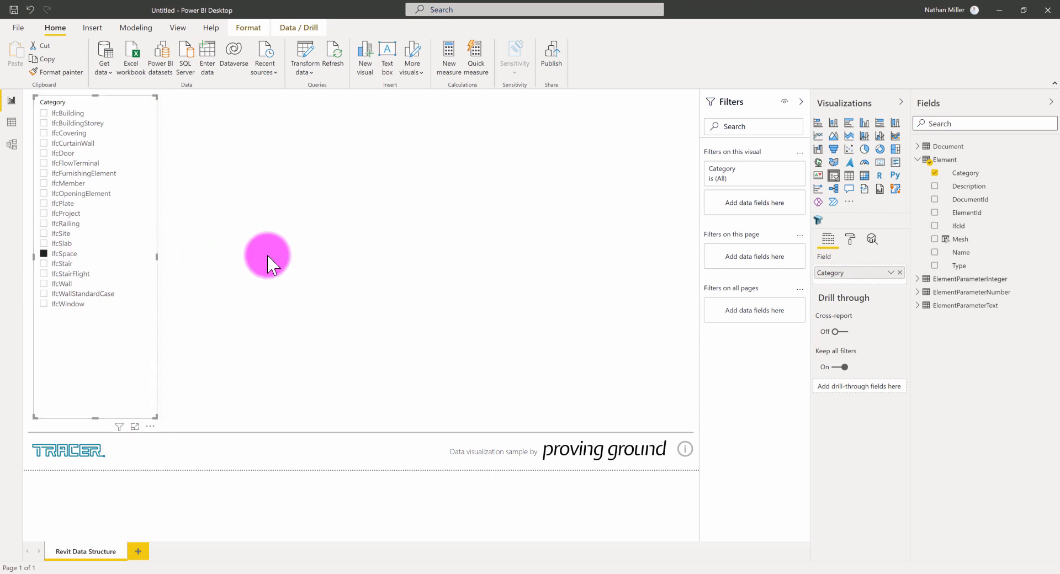
- Add a Tracer 3D visual beside the slicer, narrow it, and assign Mesh to both Geometry or Id and its highlight field
left_click(317, 274)
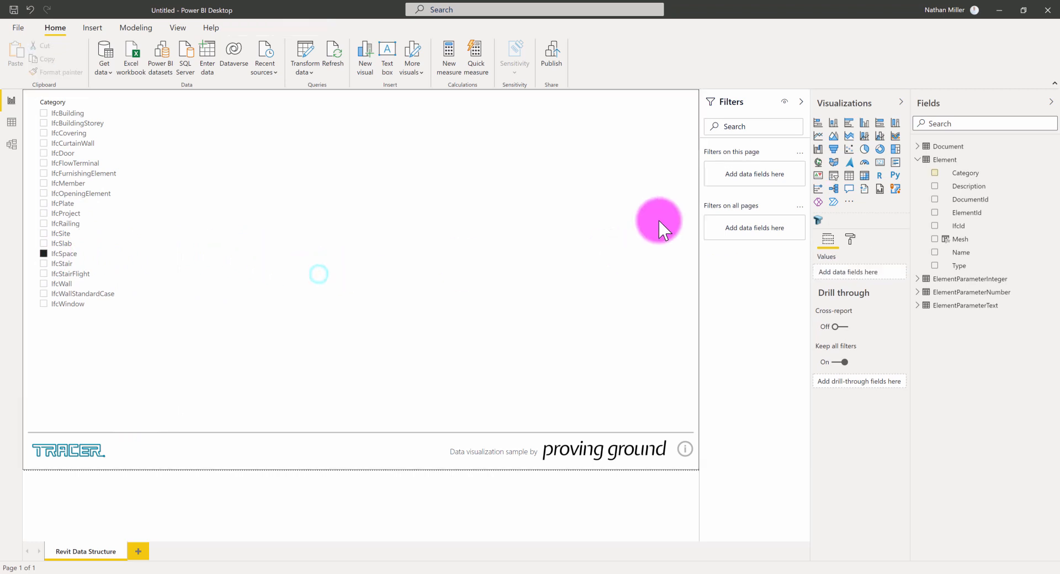
left_click(817, 220)
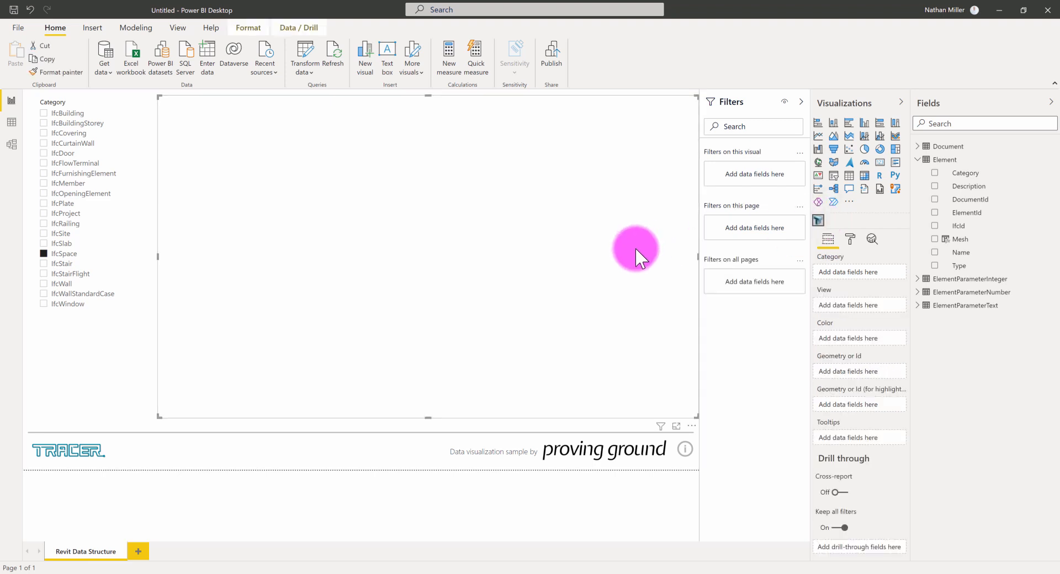
left_click_drag(700, 417, 422, 418)
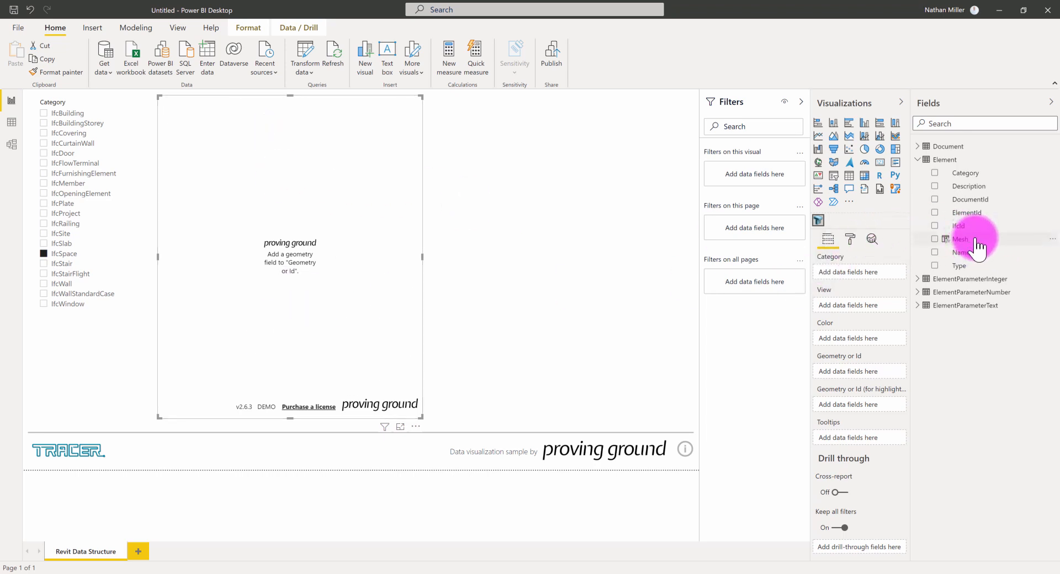
left_click_drag(975, 244, 861, 373)
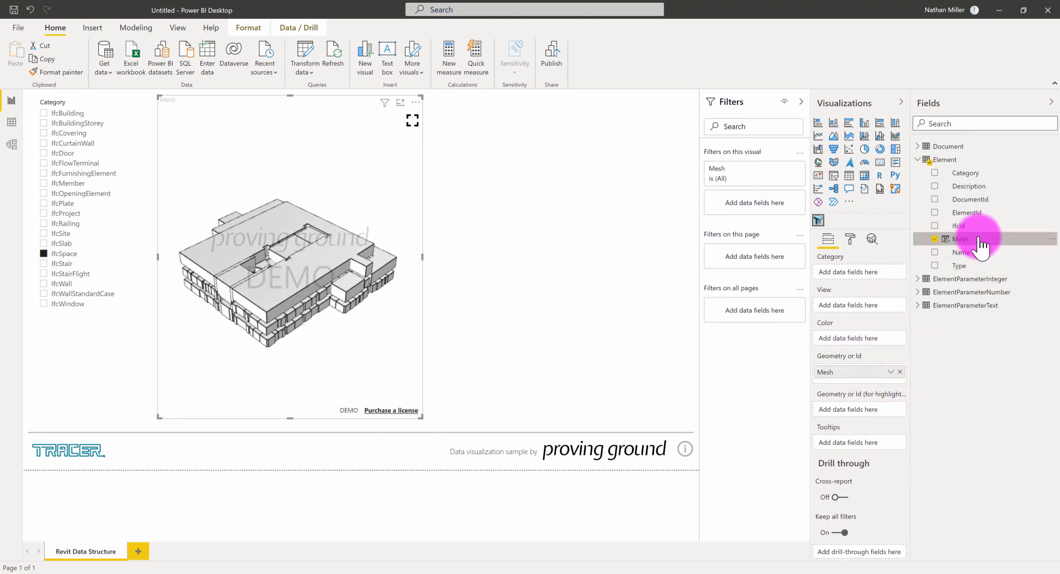
left_click_drag(978, 239, 869, 412)
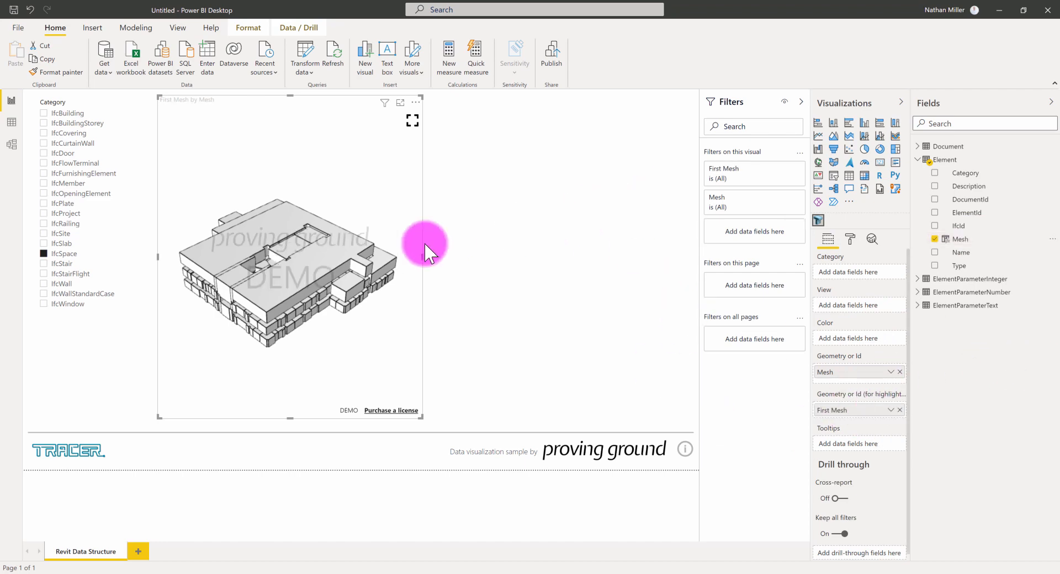
- Orbit the 3D model and preview the IfcStair and IfcStairFlight categories through the slicer
left_click_drag(424, 242, 303, 232)
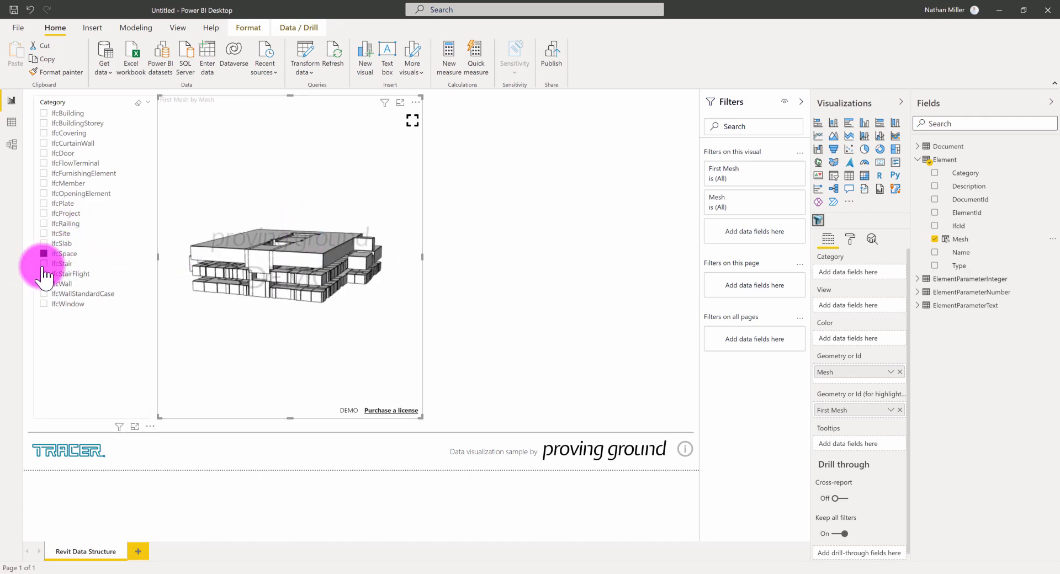
left_click(45, 264)
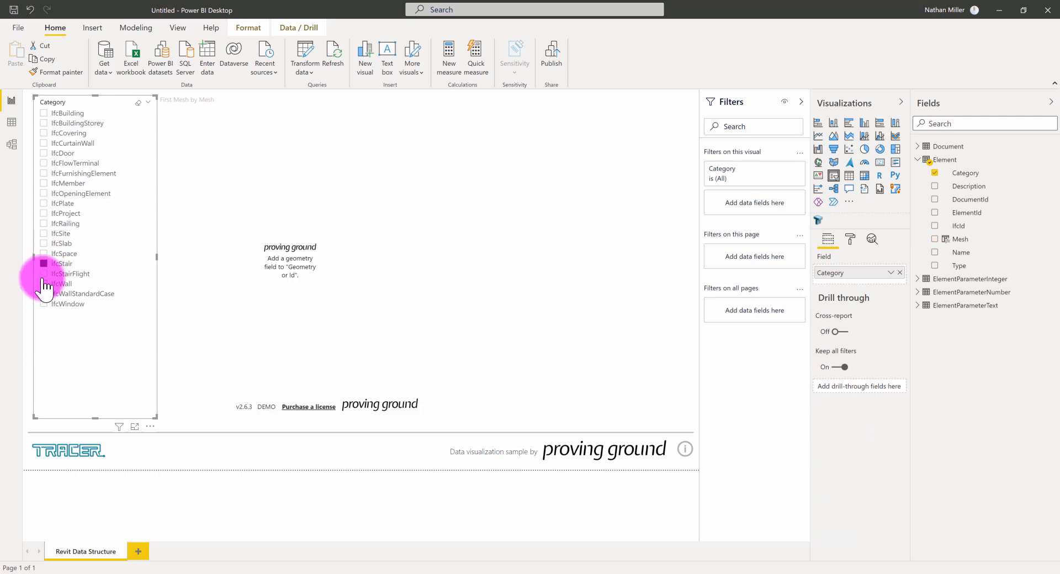
left_click(43, 274)
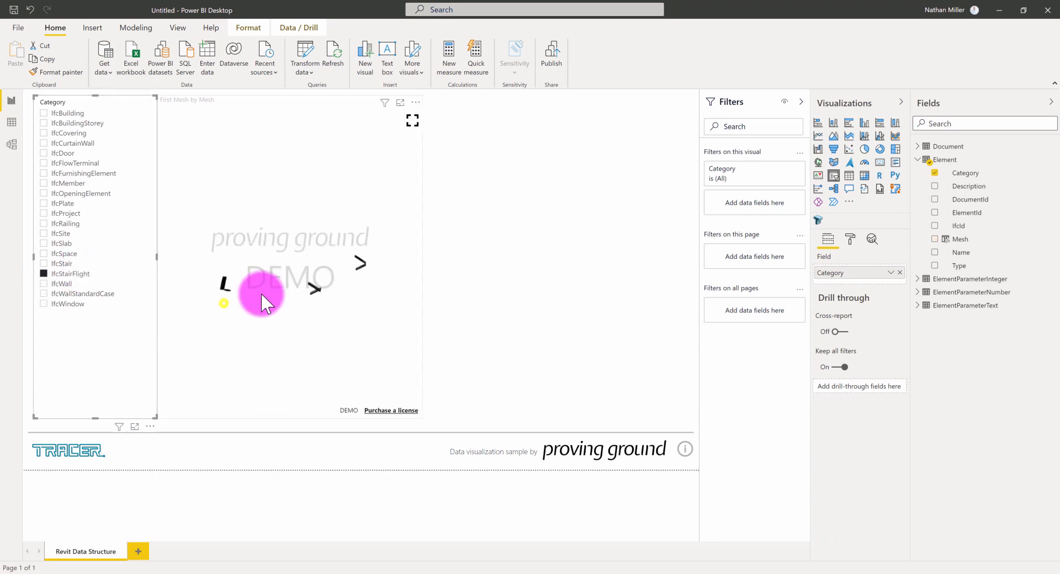
left_click(374, 320)
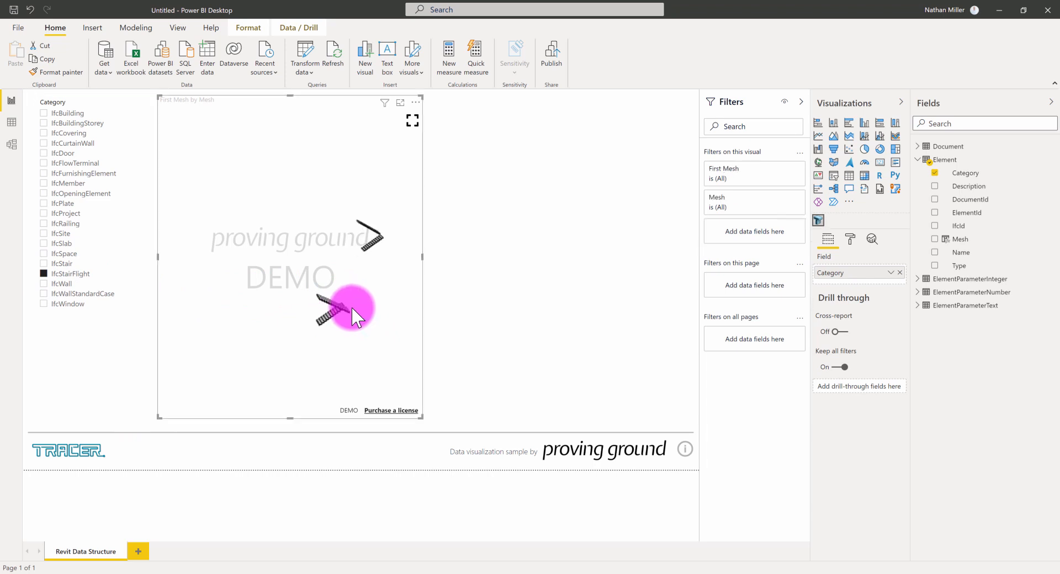
scroll(224, 276, "down", 5)
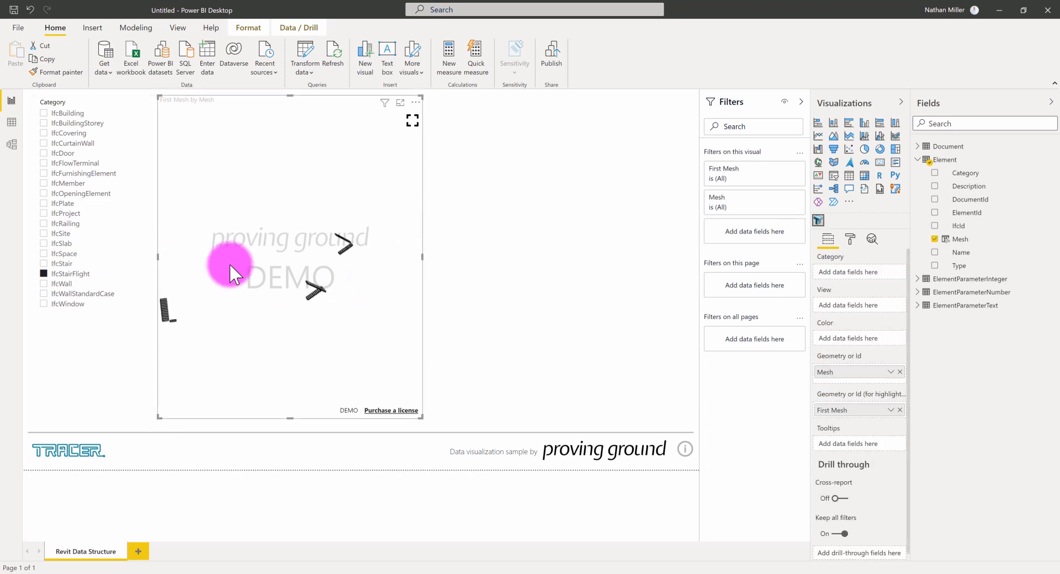
- Preview the IfcWall and IfcWallStandardCase categories in the 3D visual, then return the slicer to IfcSpace
left_click(44, 284)
left_click_drag(287, 263, 213, 283)
left_click(43, 293)
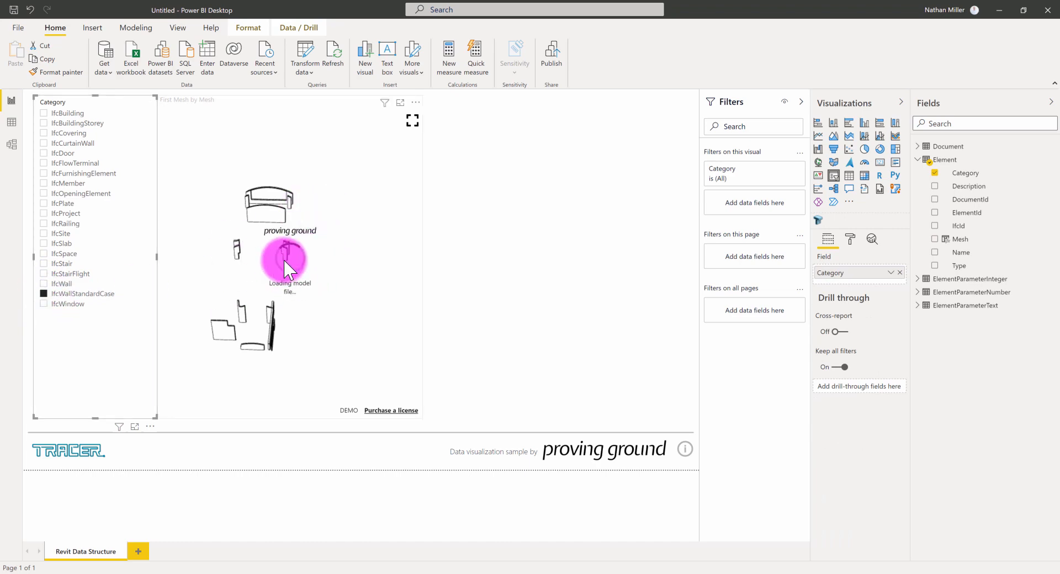
left_click_drag(348, 261, 39, 254)
left_click(40, 254)
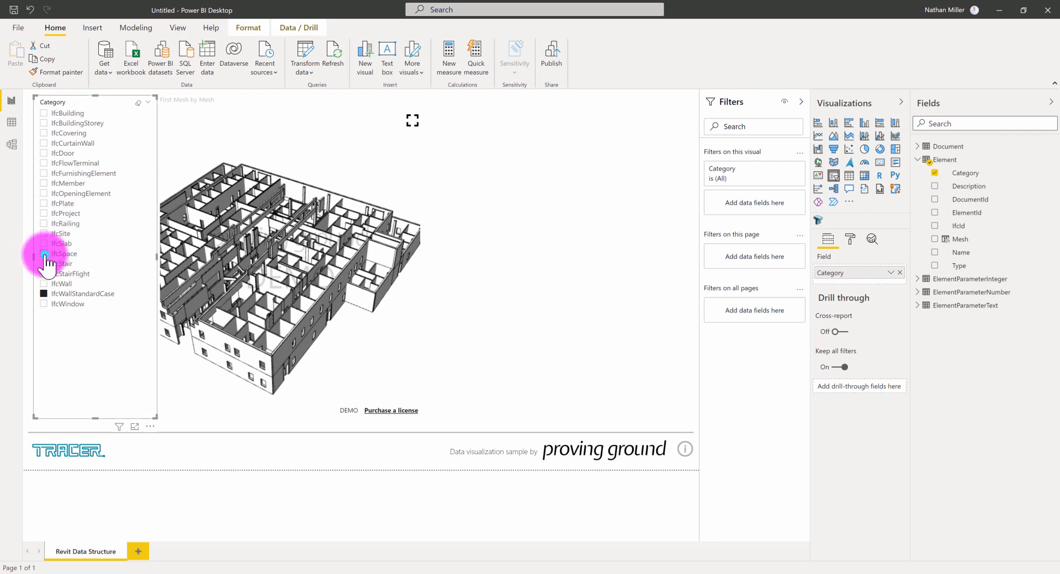
left_click_drag(258, 249, 336, 276)
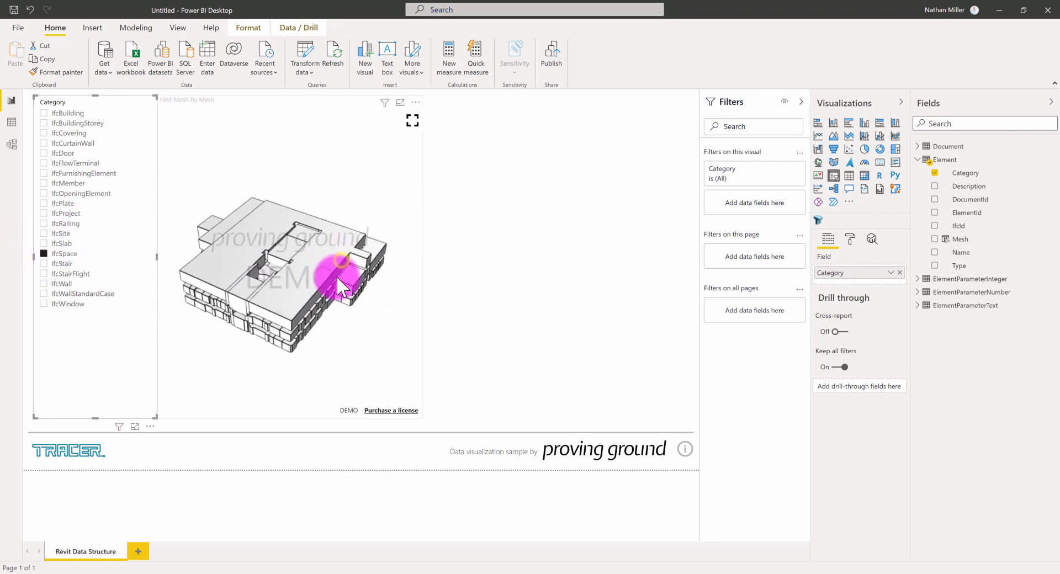
- Add an empty table visual beside the 3D model and shrink it to the upper part of the free space
left_click(315, 118)
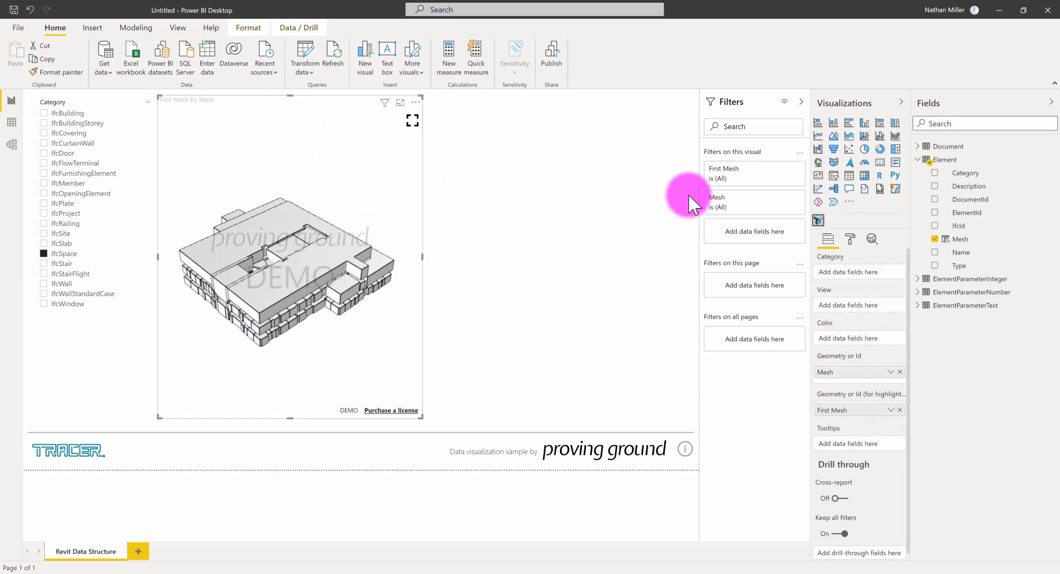
left_click(654, 187)
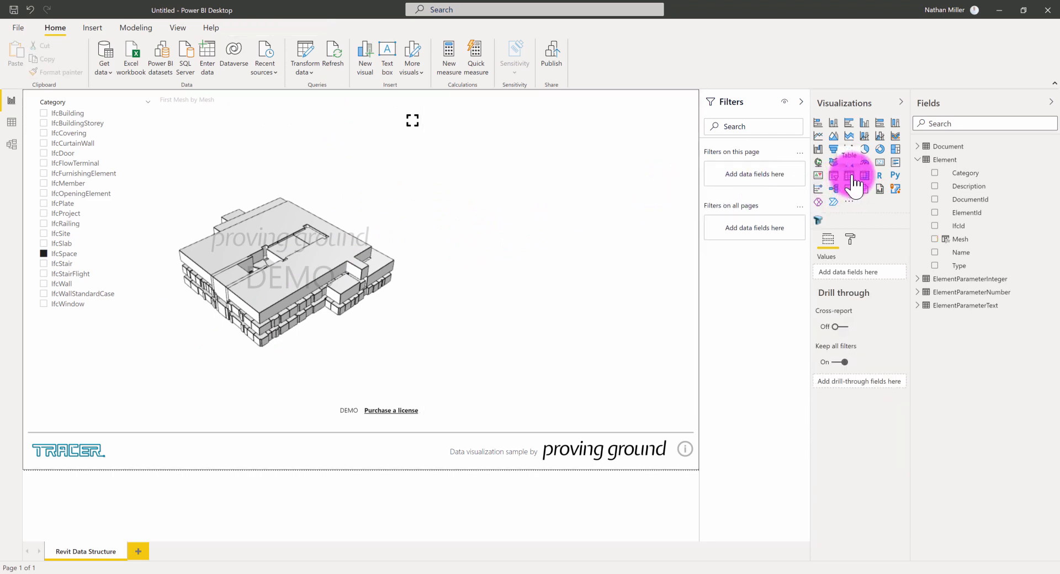
left_click(285, 126)
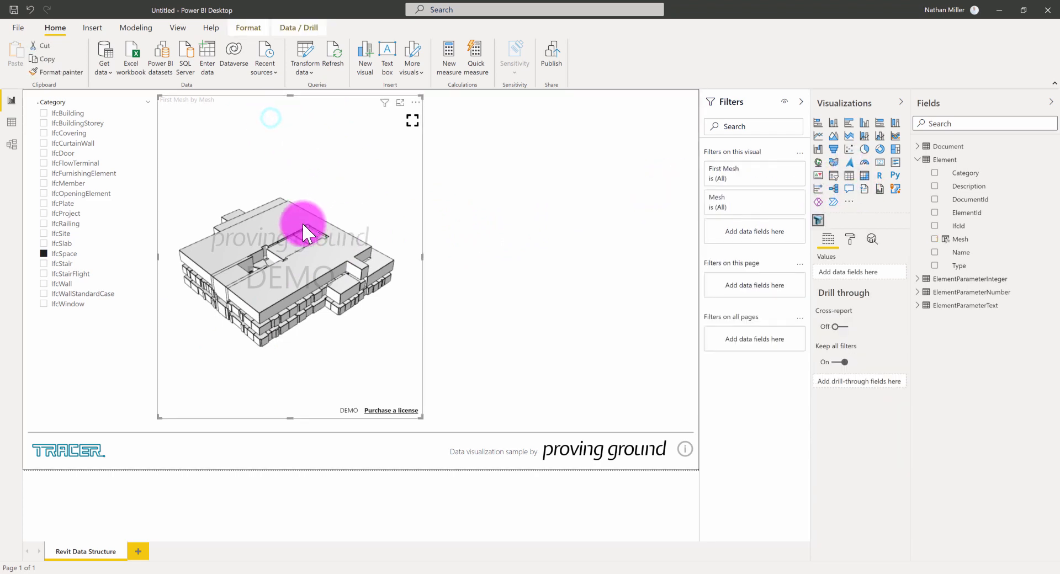
left_click(558, 233)
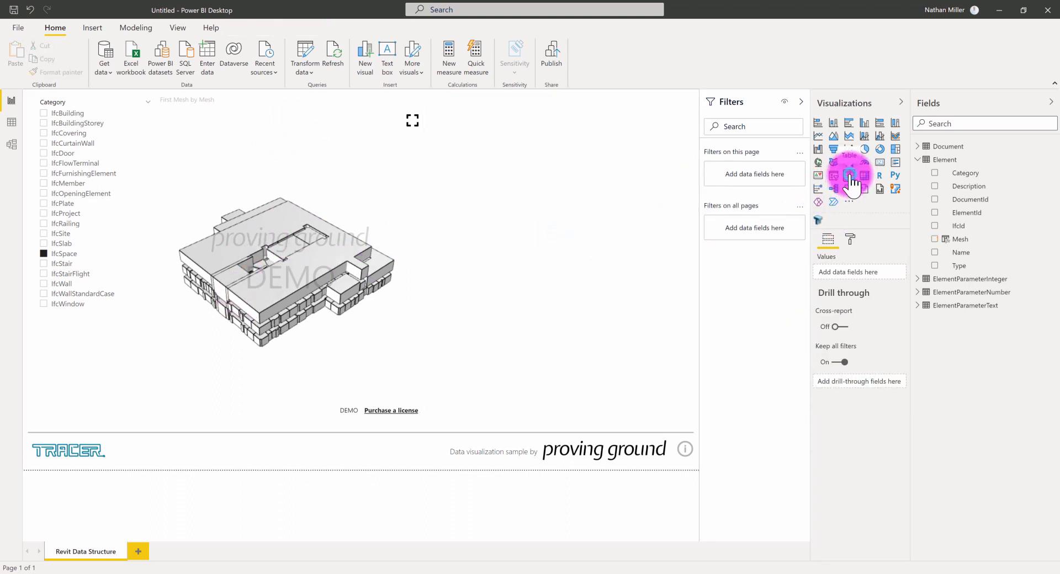
left_click(850, 177)
left_click_drag(696, 414, 689, 236)
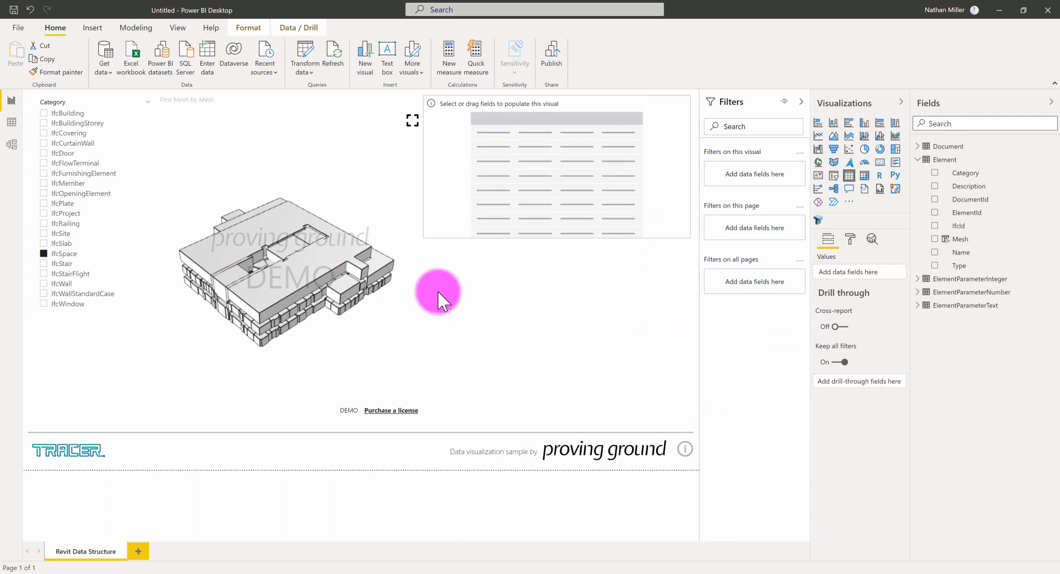
- Fill the new table with the Name and Value fields of ElementParameterText and skim through its rows
left_click(920, 307)
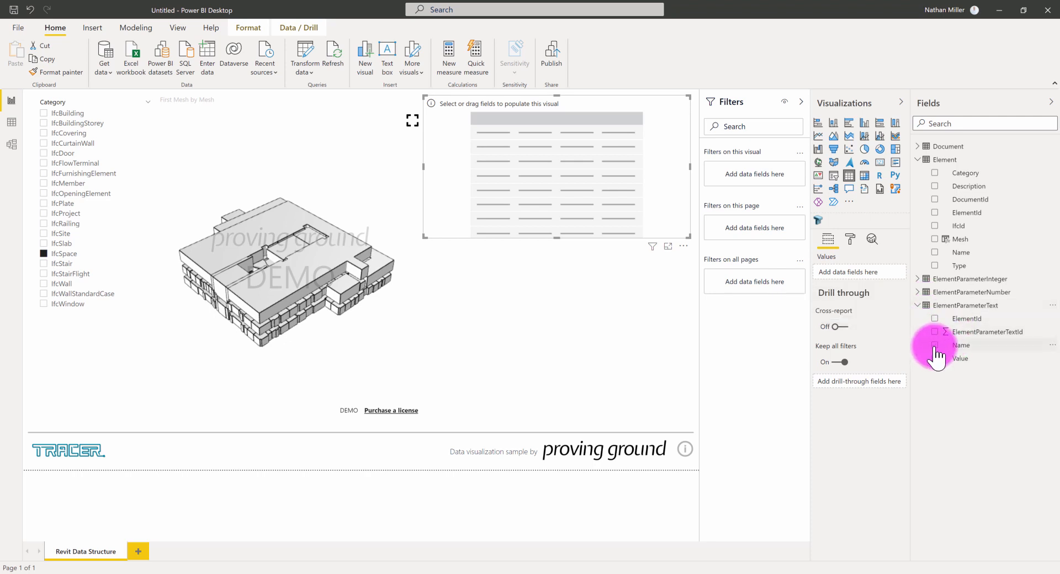
left_click(934, 345)
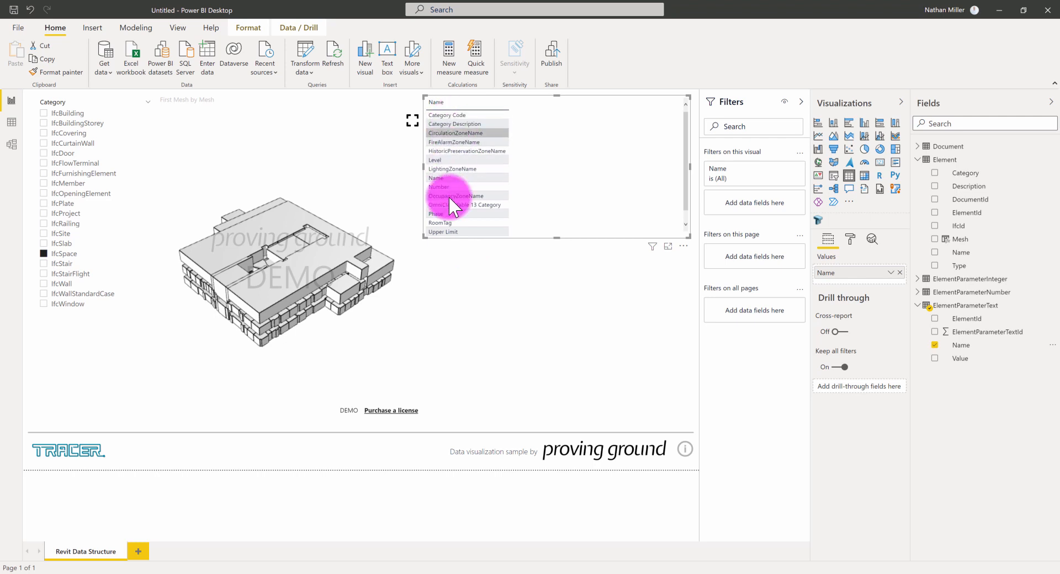
left_click(935, 359)
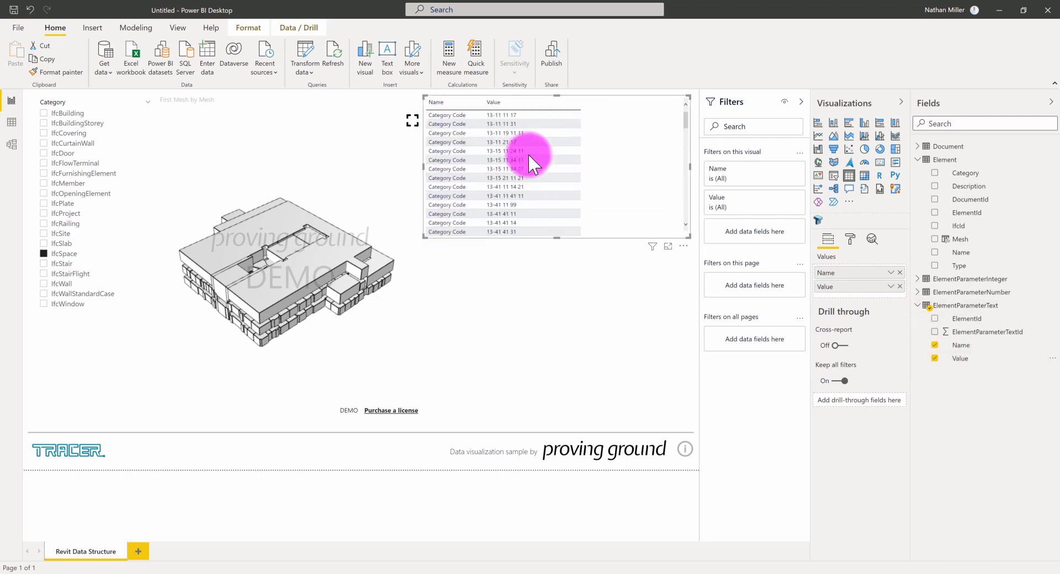
scroll(502, 140, "down", 5)
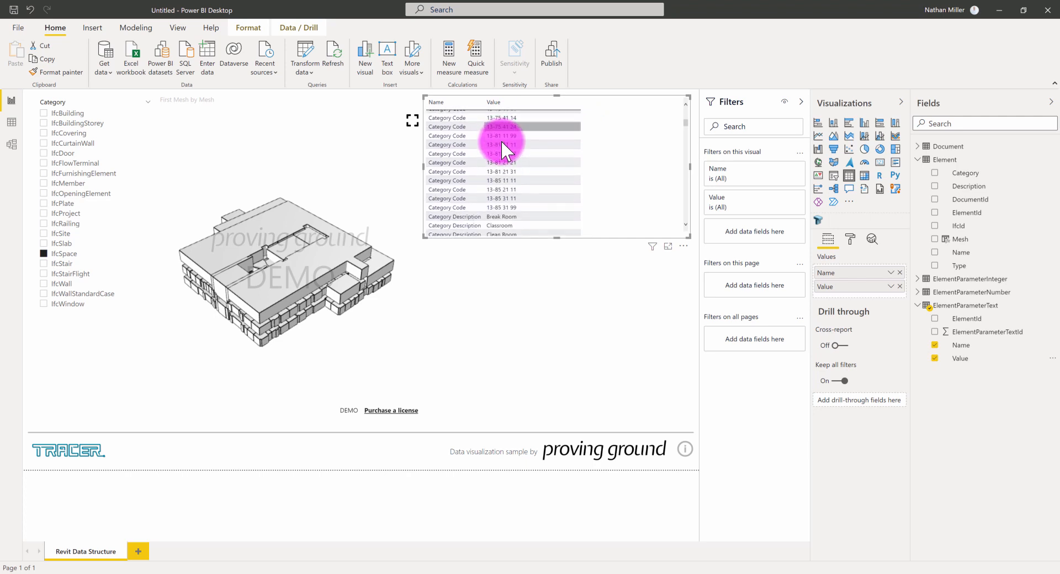
scroll(500, 141, "down", 10)
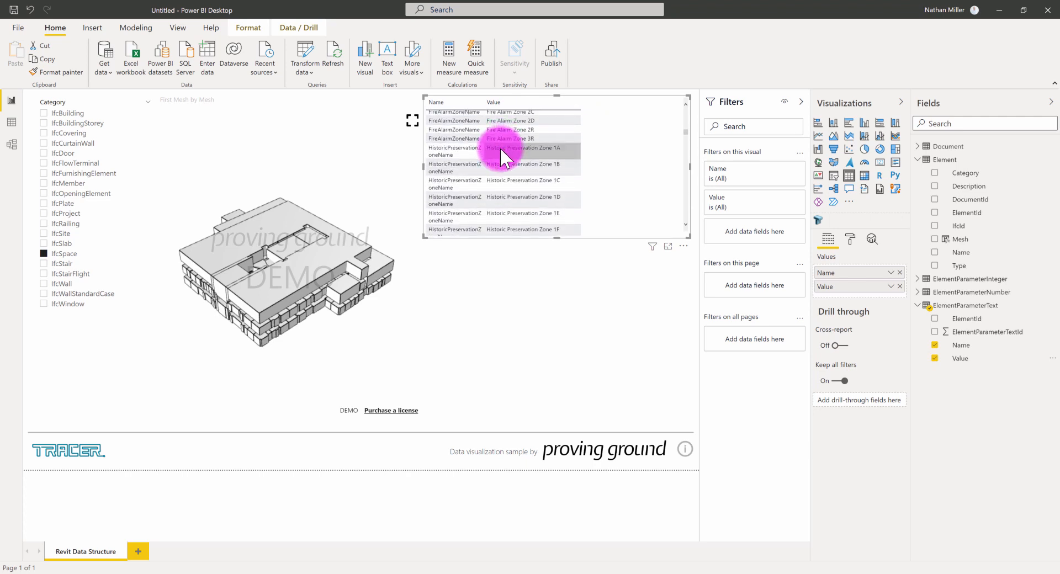
scroll(552, 168, "up", 6)
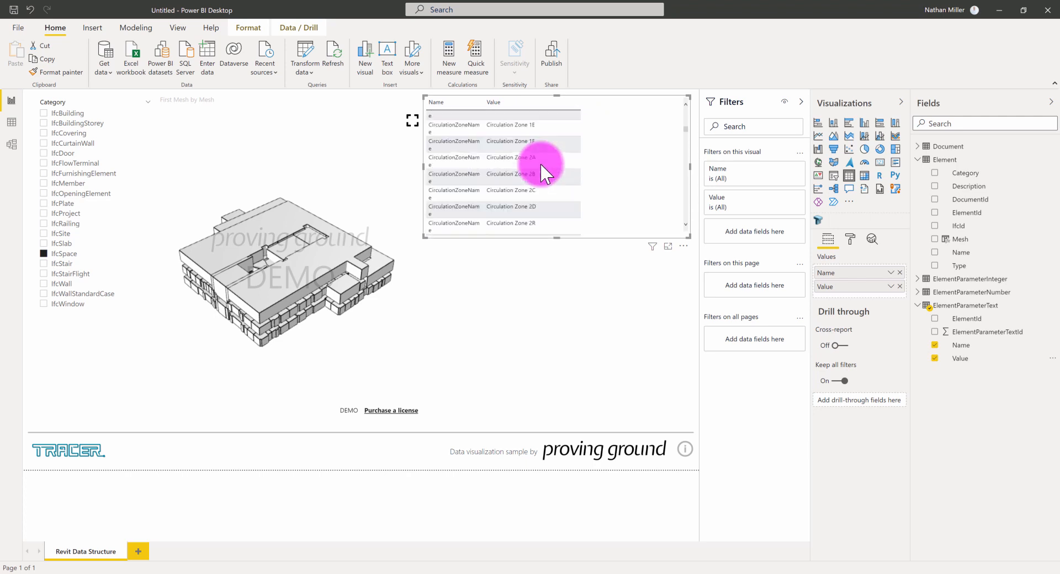
scroll(540, 163, "up", 9)
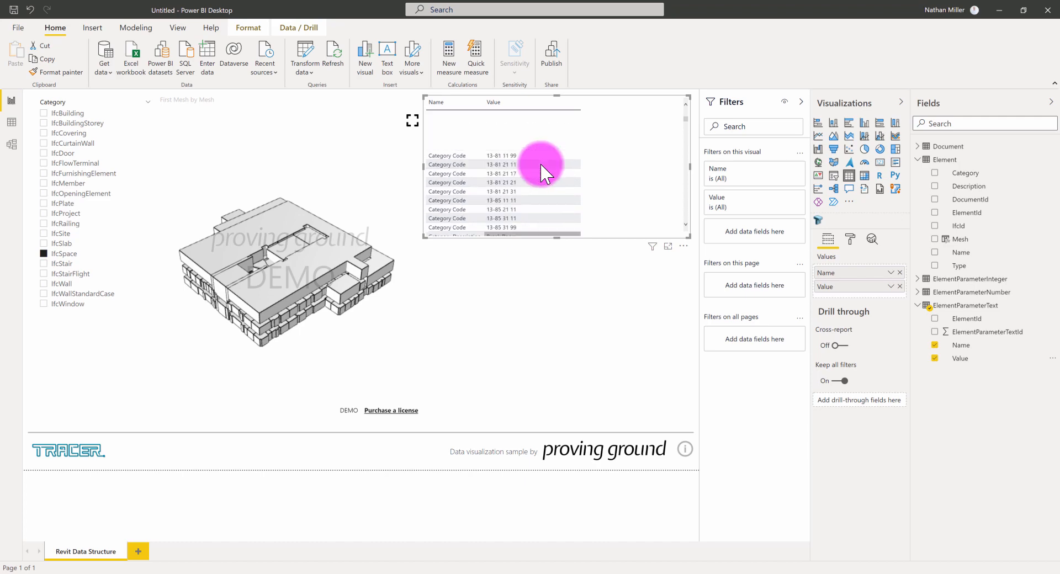
- Check the table relationships in the model view, then select a single corner space in the report's 3D model
left_click(17, 142)
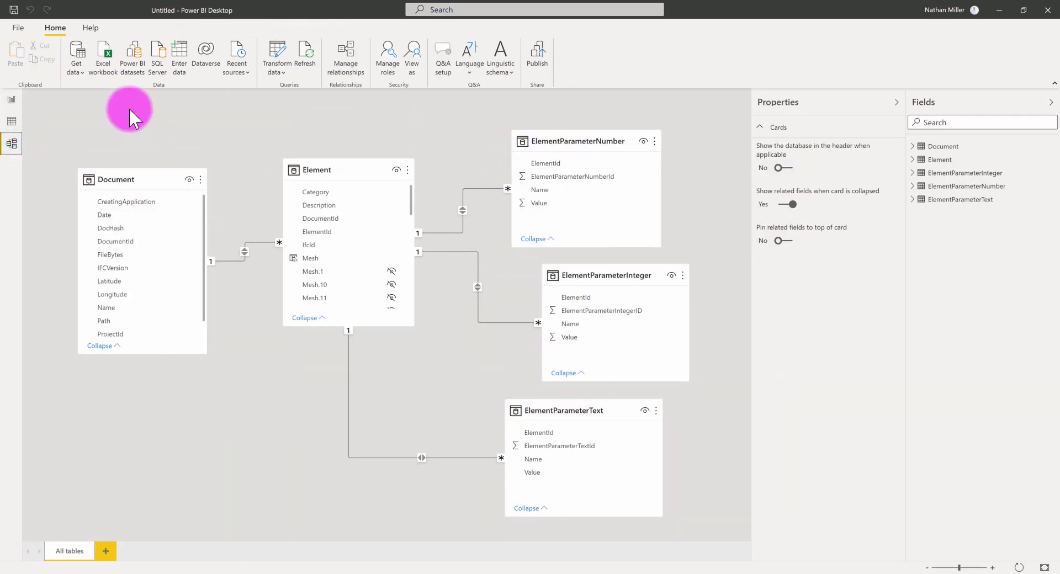
left_click(10, 101)
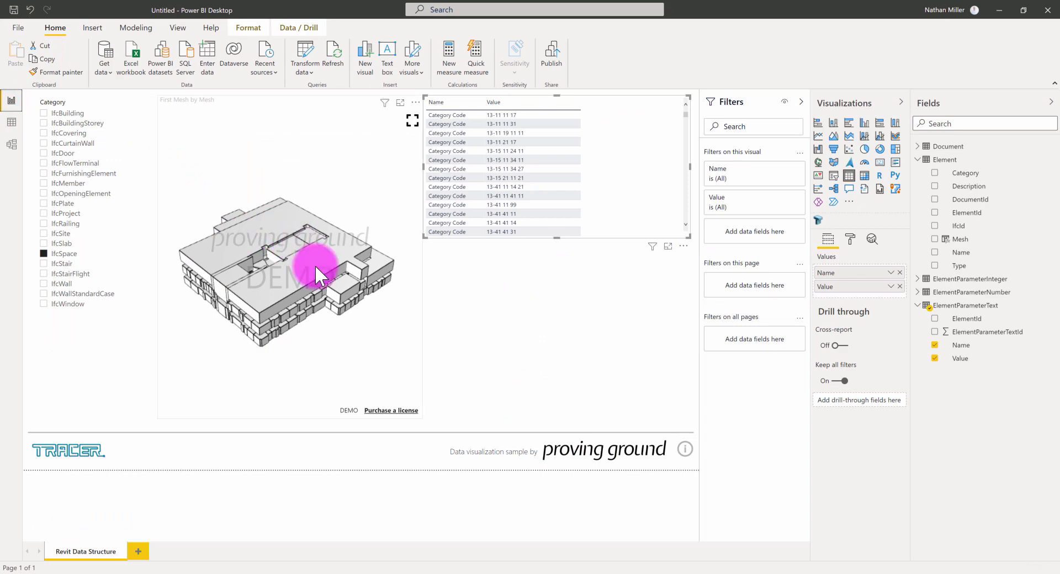
scroll(292, 327, "up", 5)
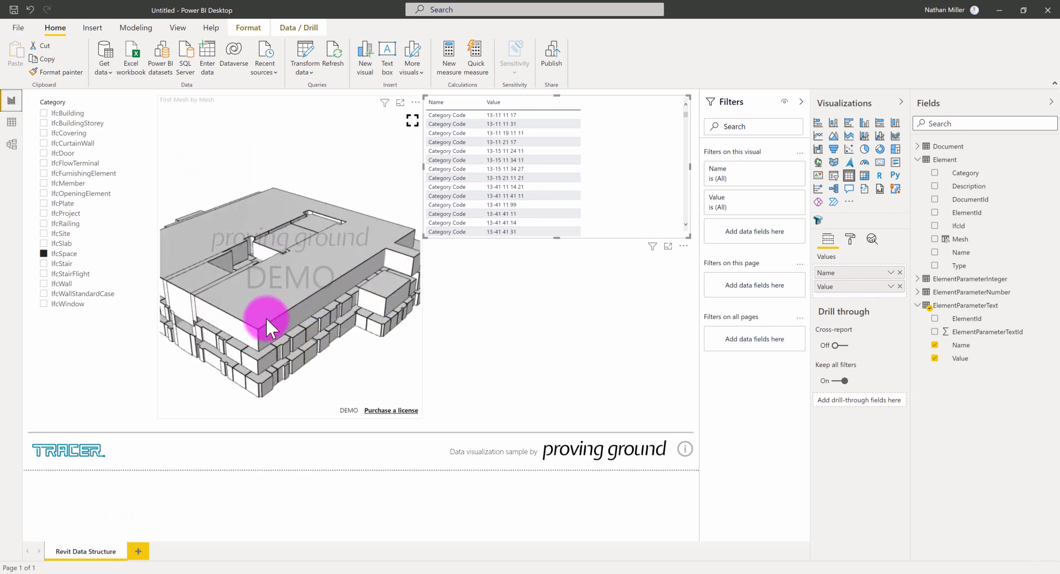
left_click(242, 387)
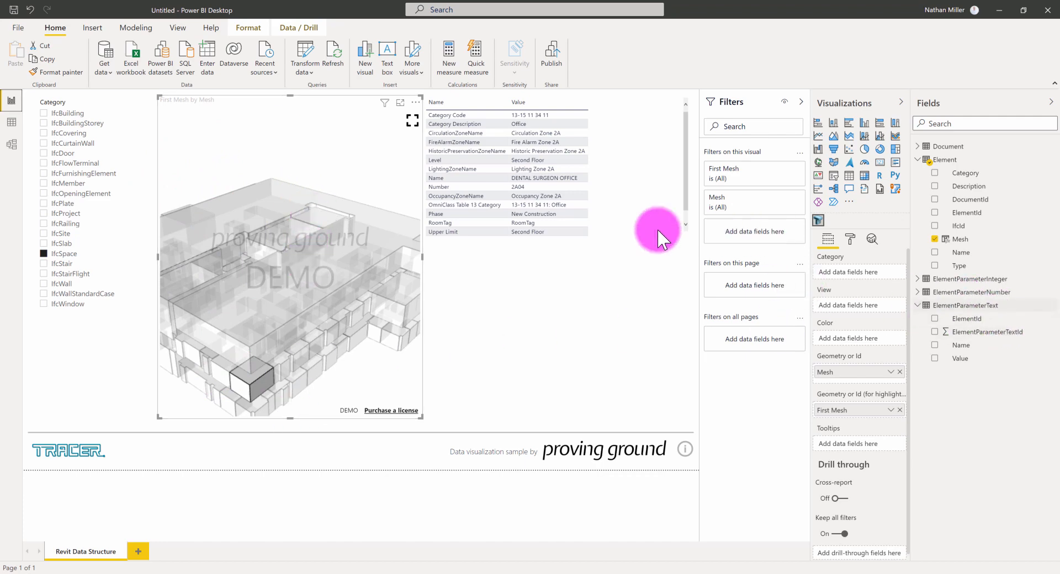
- Add a second table below the text parameter table with the Name and Value fields of ElementParameterNumber
left_click(571, 332)
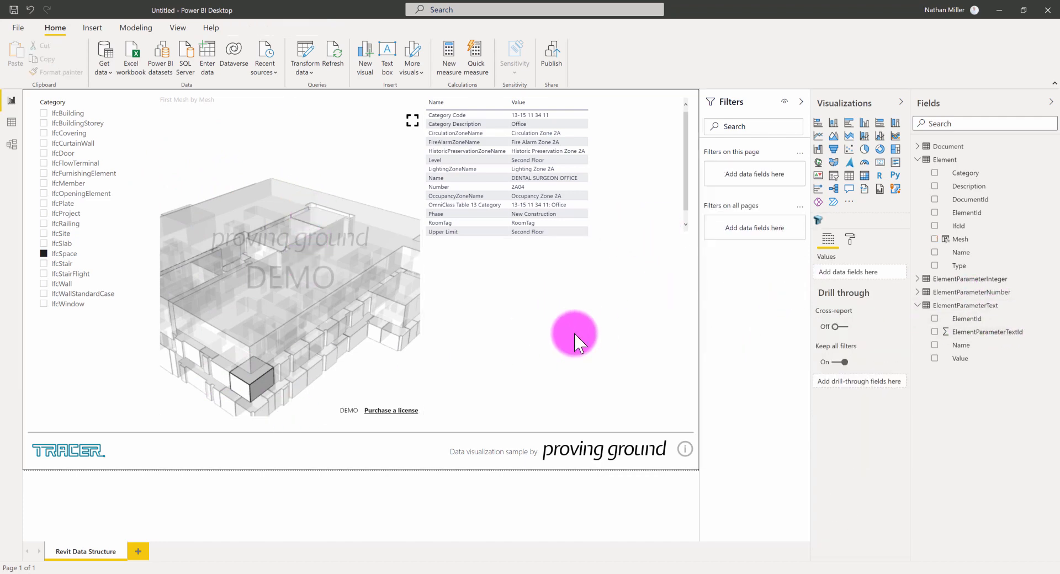
left_click(849, 176)
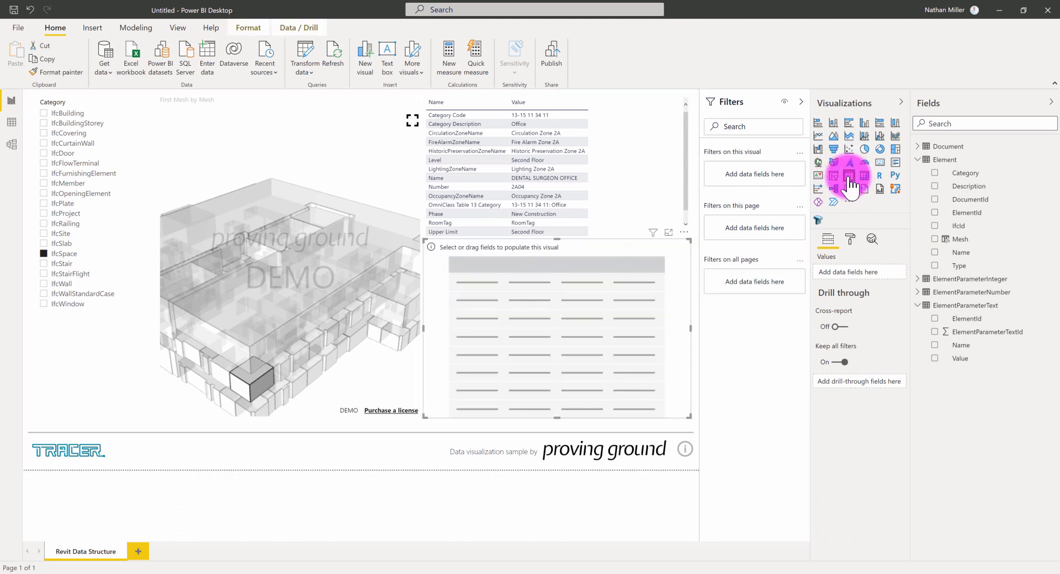
left_click(918, 292)
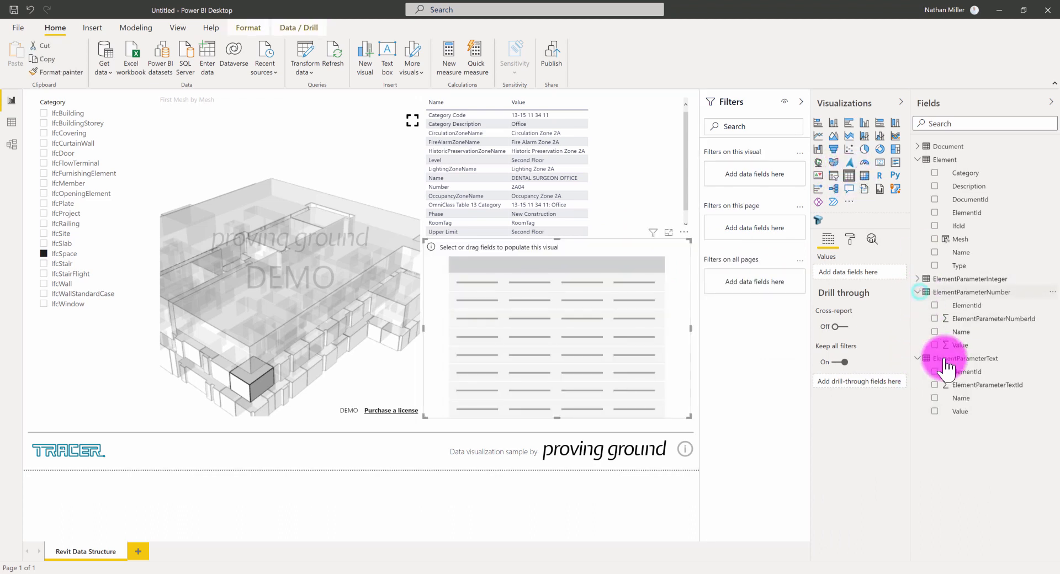
left_click(935, 331)
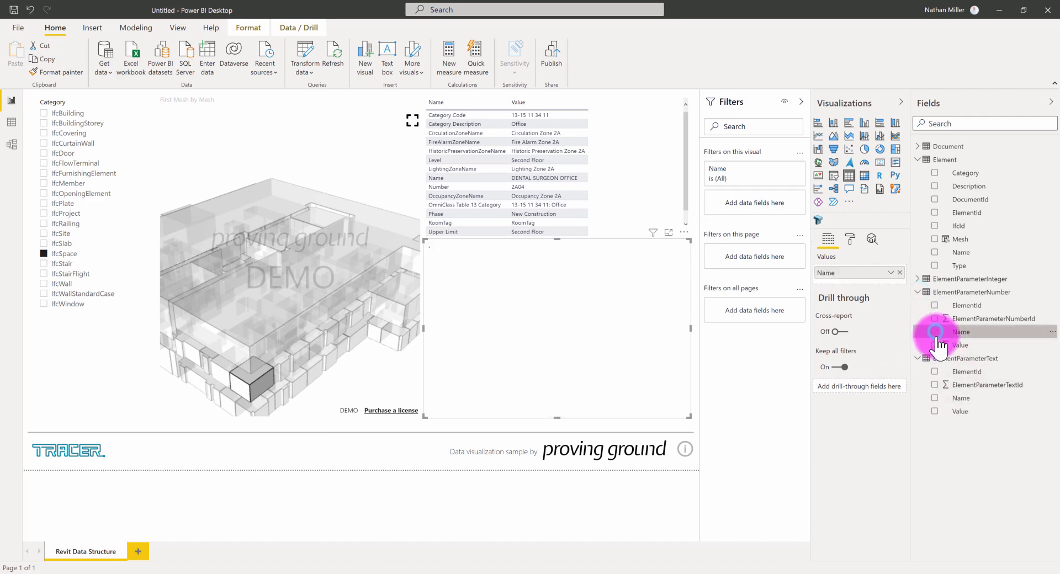
left_click(935, 345)
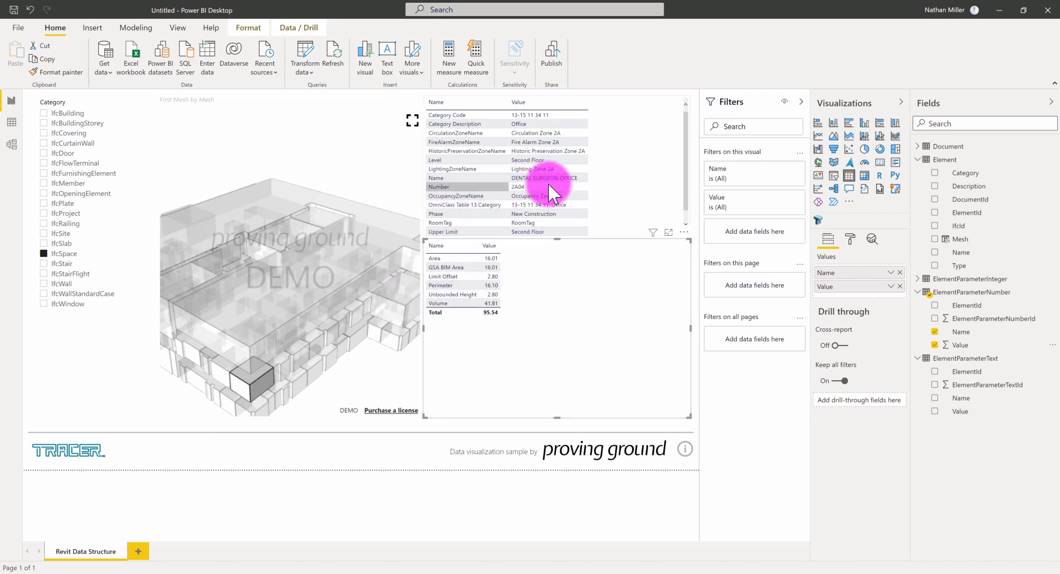
- Select different spaces in the 3D model one after another and examine their text and number parameters in both tables
left_click(303, 355)
left_click(316, 368)
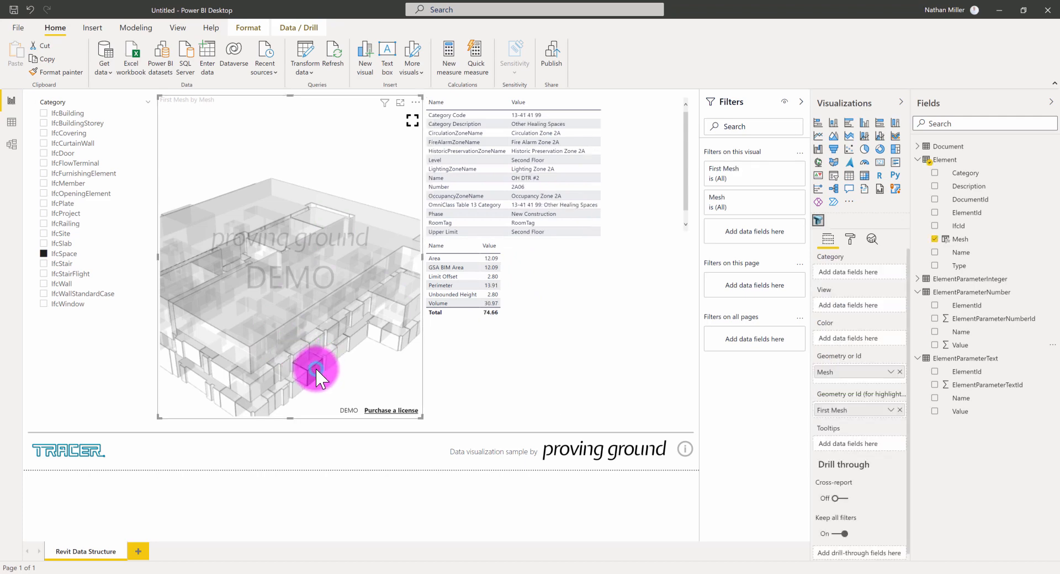
left_click(300, 379)
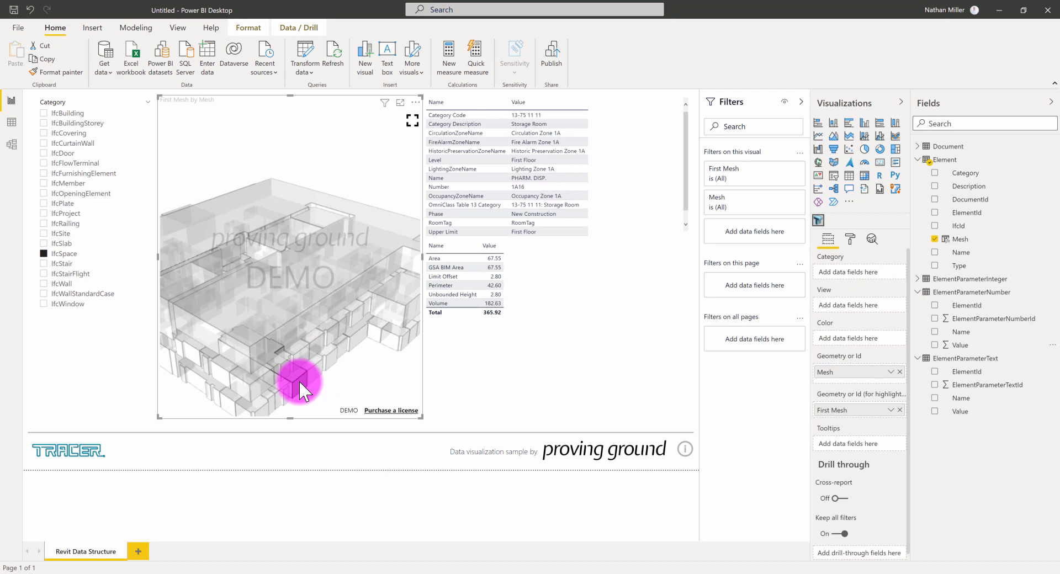
left_click(365, 332)
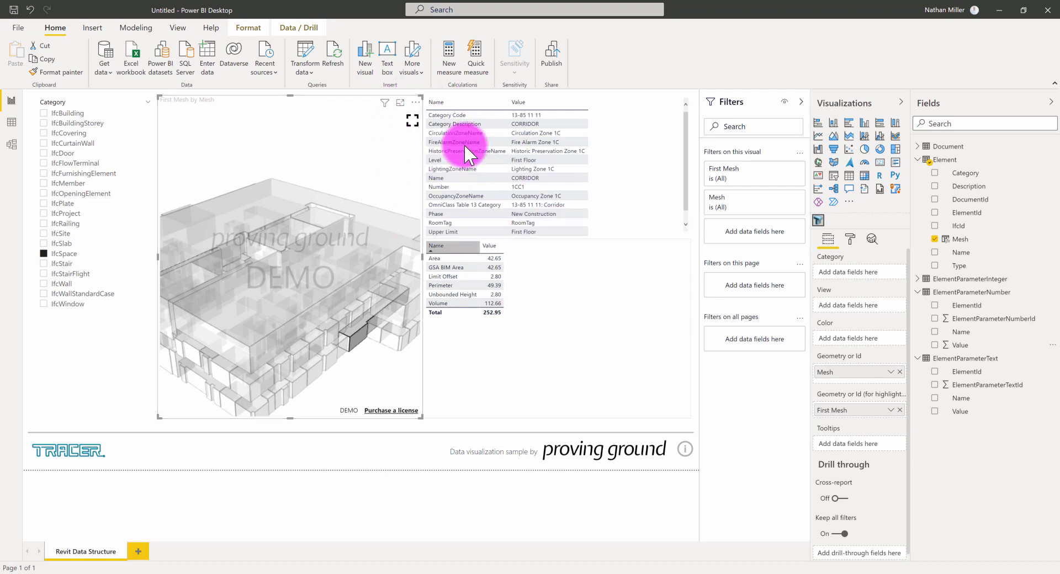
left_click(390, 336)
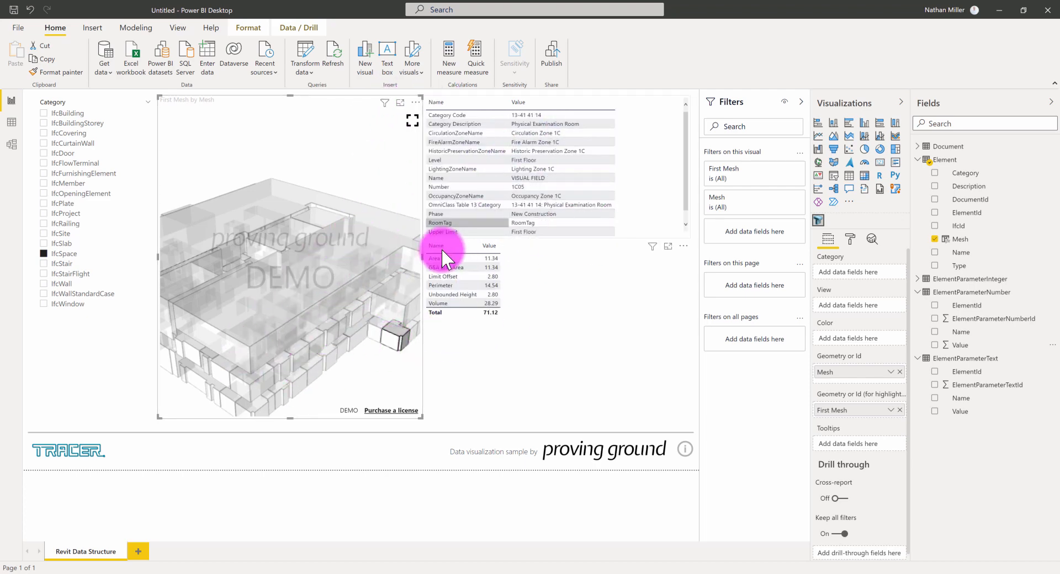
left_click(388, 340)
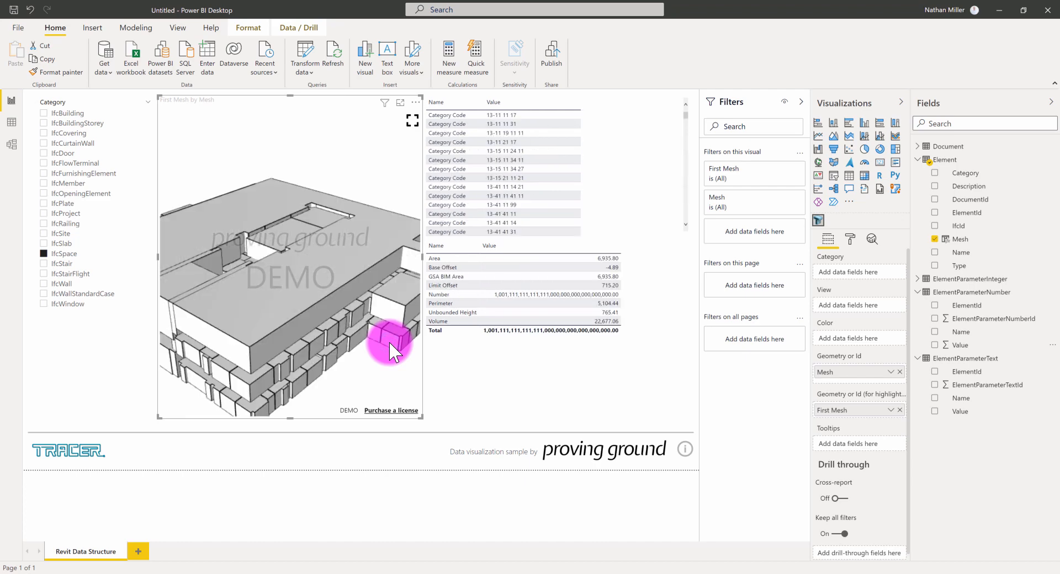
left_click(389, 340)
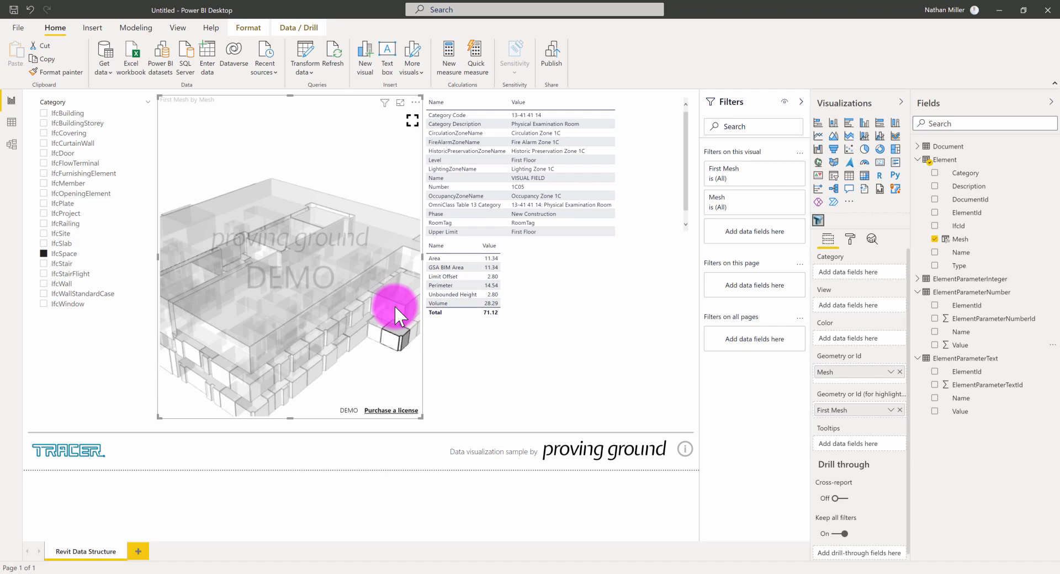
- Open the Power Query Editor full screen and preview the Element and ElementParameterText tables
left_click(306, 57)
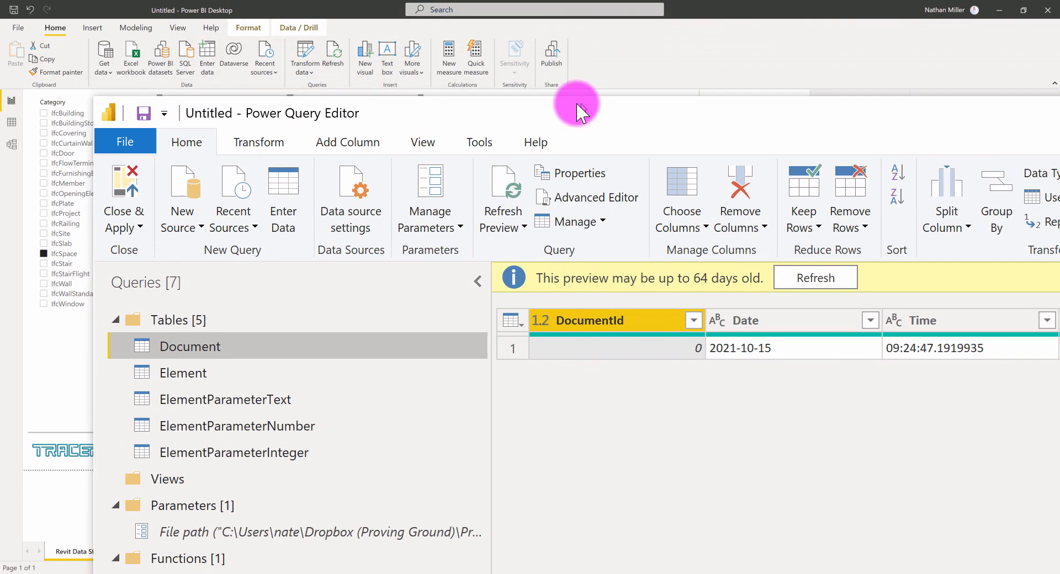
left_click_drag(576, 104, 510, 2)
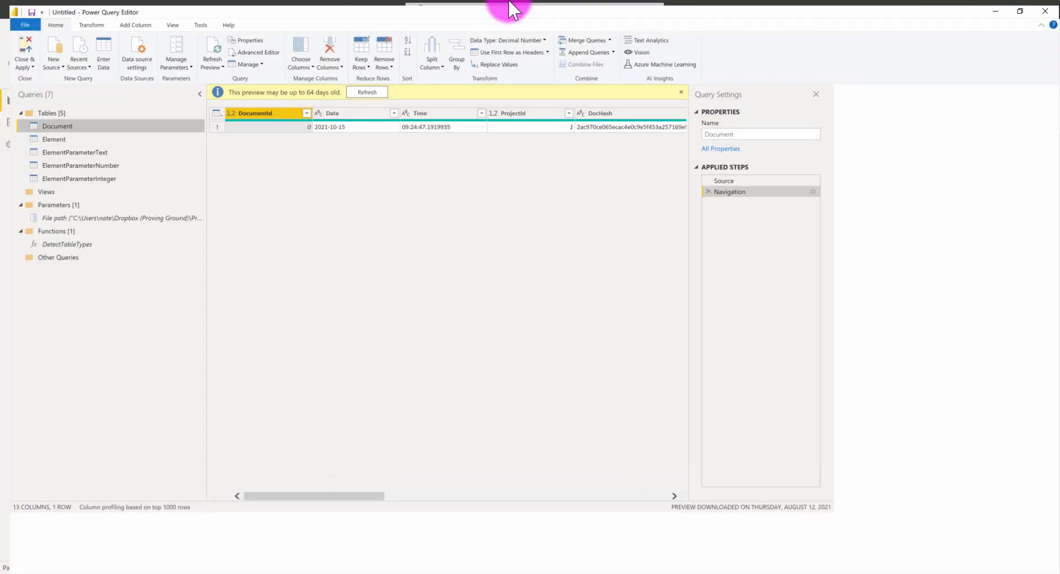
left_click(47, 133)
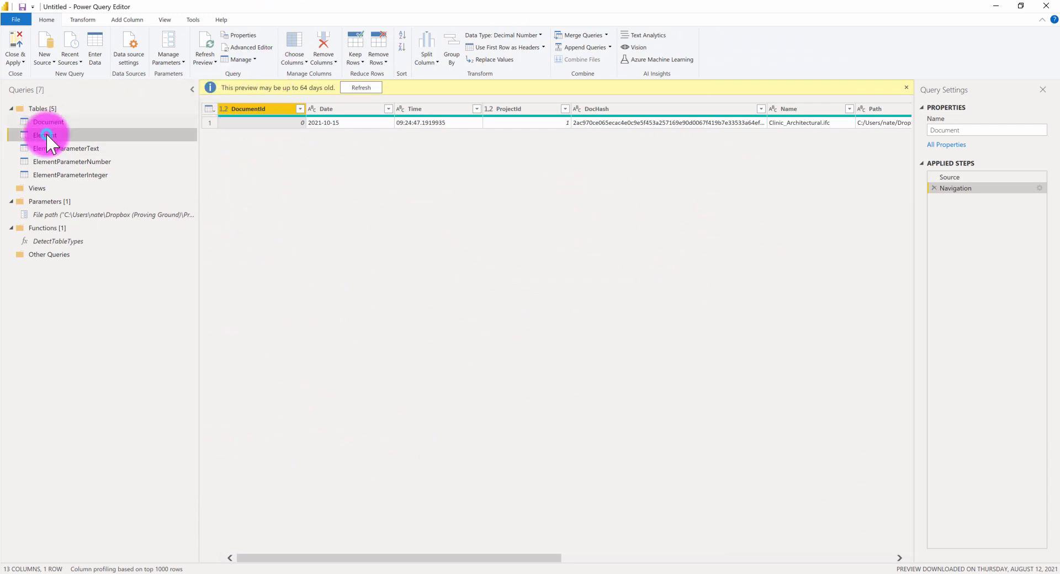
left_click(52, 118)
left_click(50, 135)
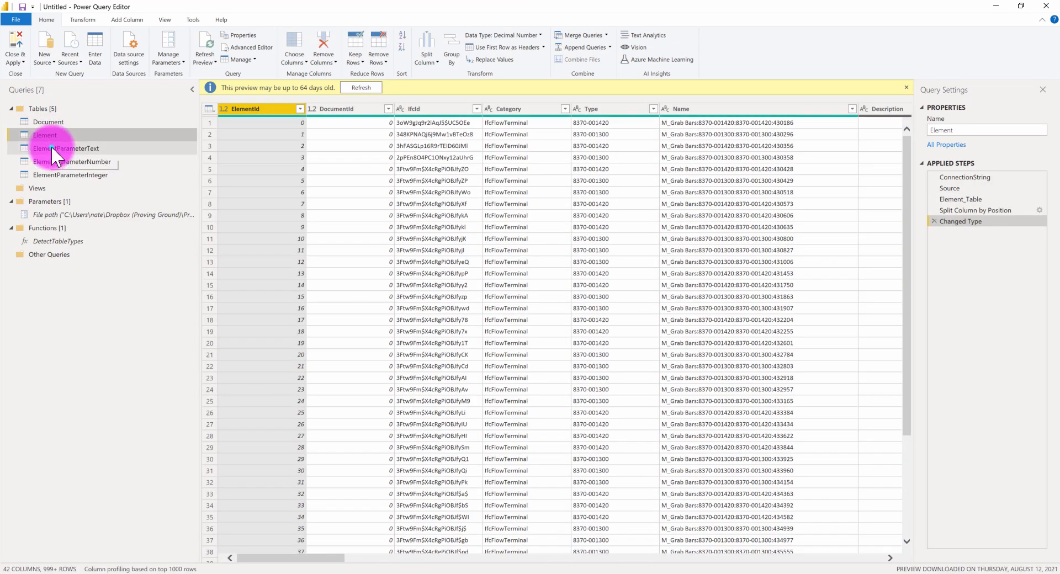
left_click(51, 146)
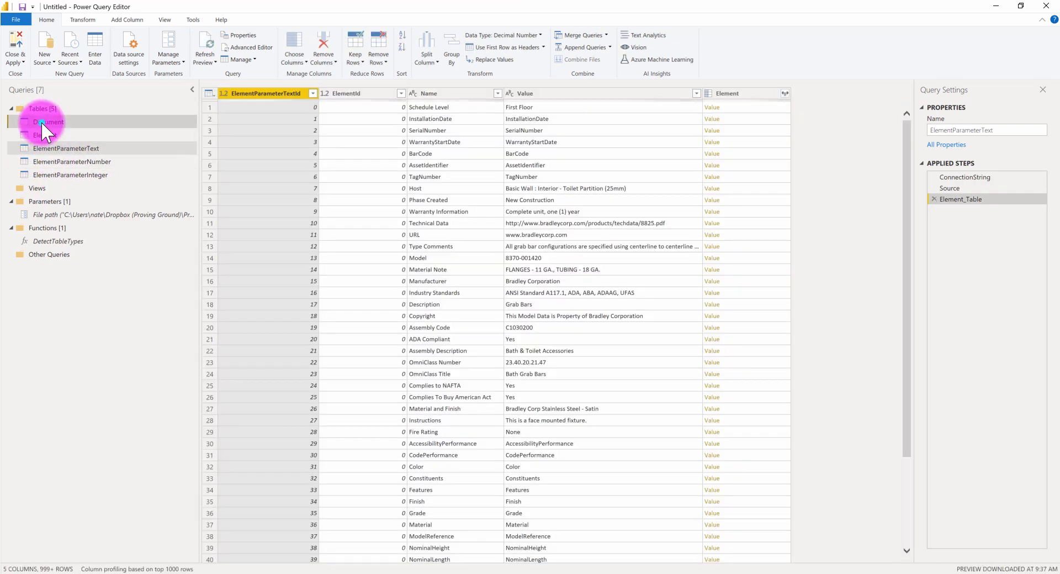
- Compare the Document and Element tables, finishing on Element to review its applied steps
left_click(41, 121)
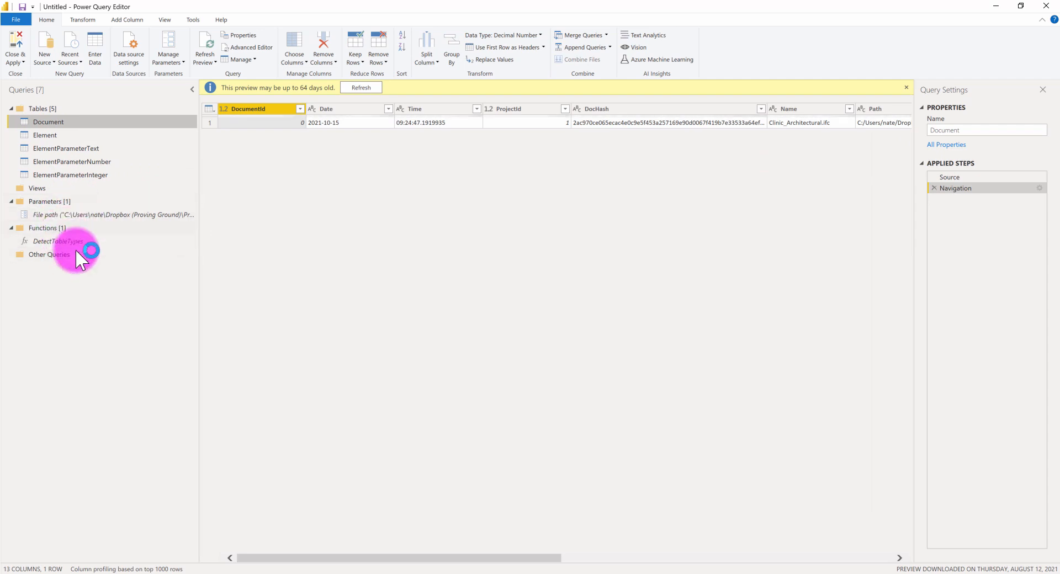
left_click(53, 134)
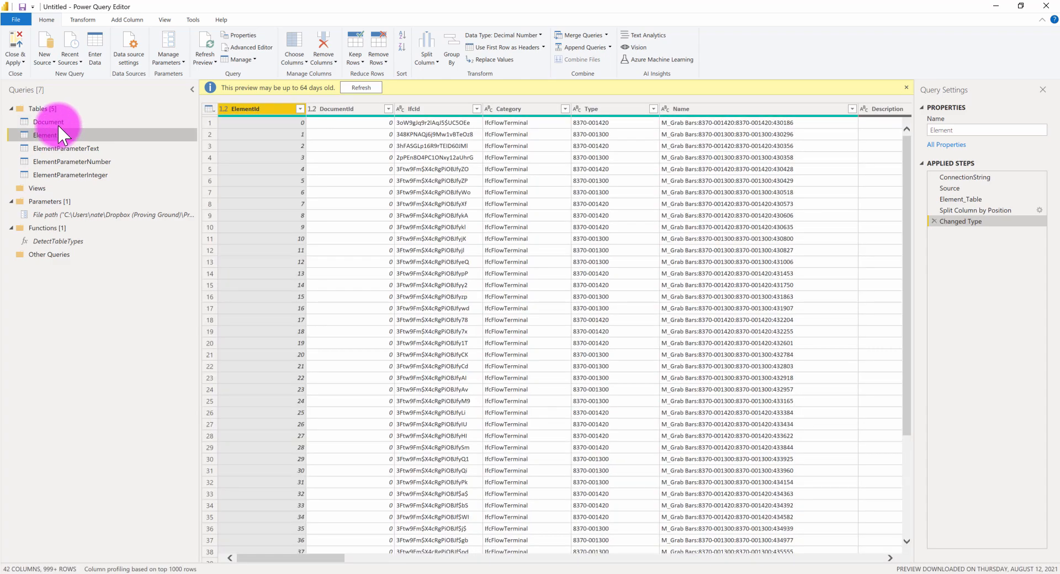
left_click(58, 121)
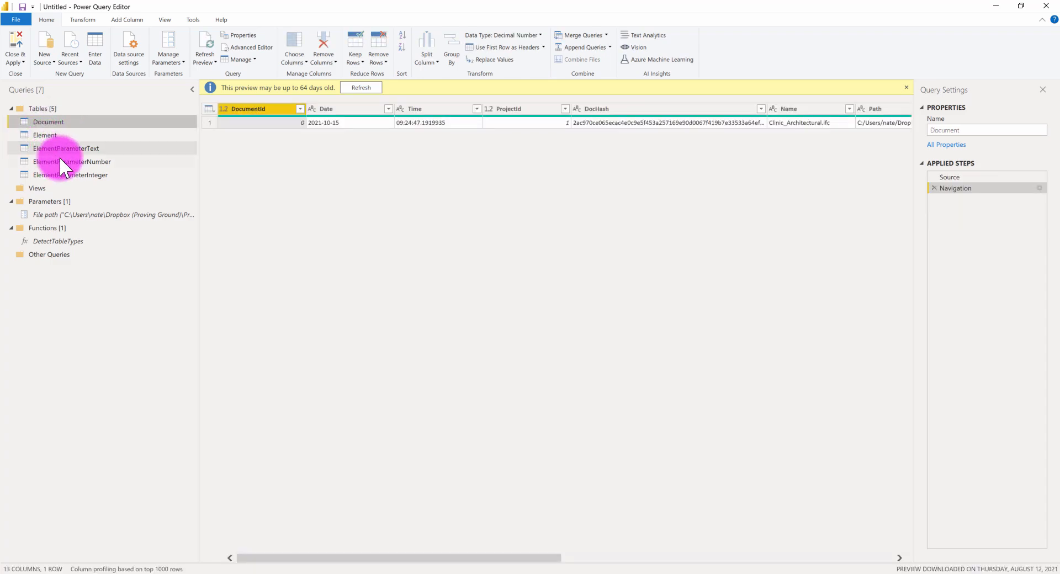
left_click(54, 136)
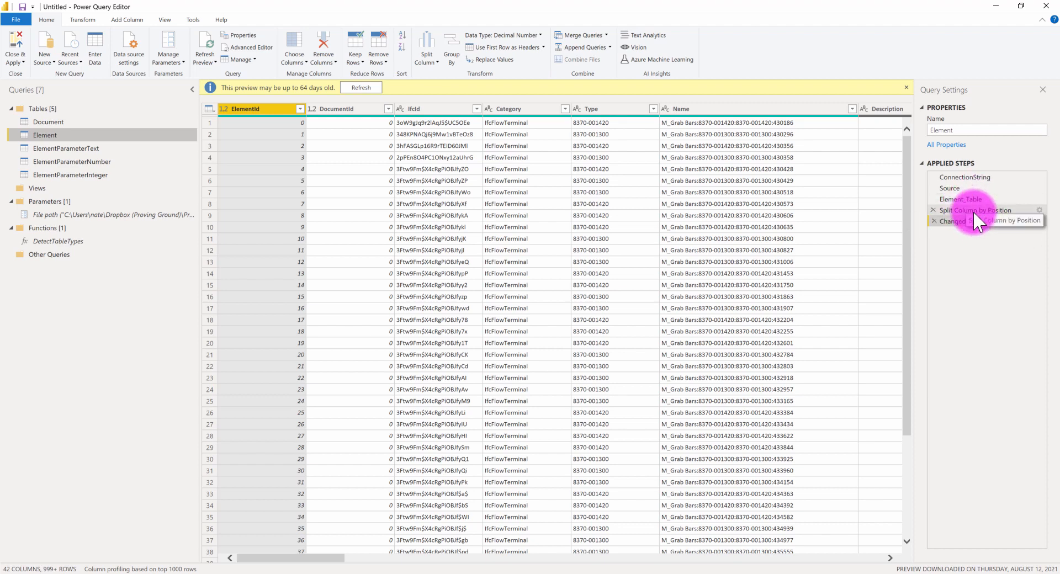
- Examine the ElementParameterText, ElementParameterNumber and ElementParameterInteger tables, then return to ElementParameterText
left_click(81, 149)
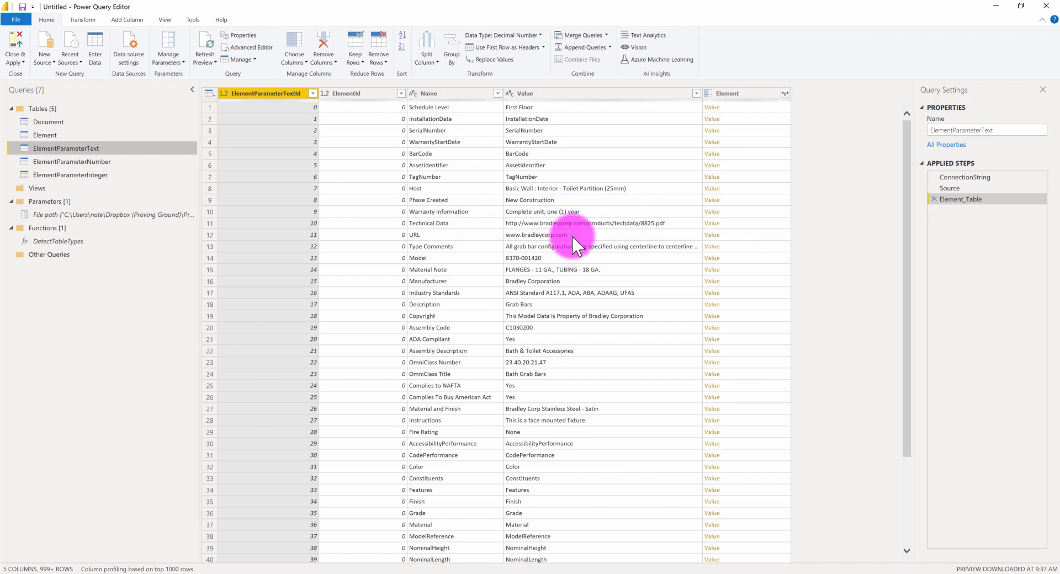
left_click(83, 160, "ctrl")
left_click(88, 173, "ctrl")
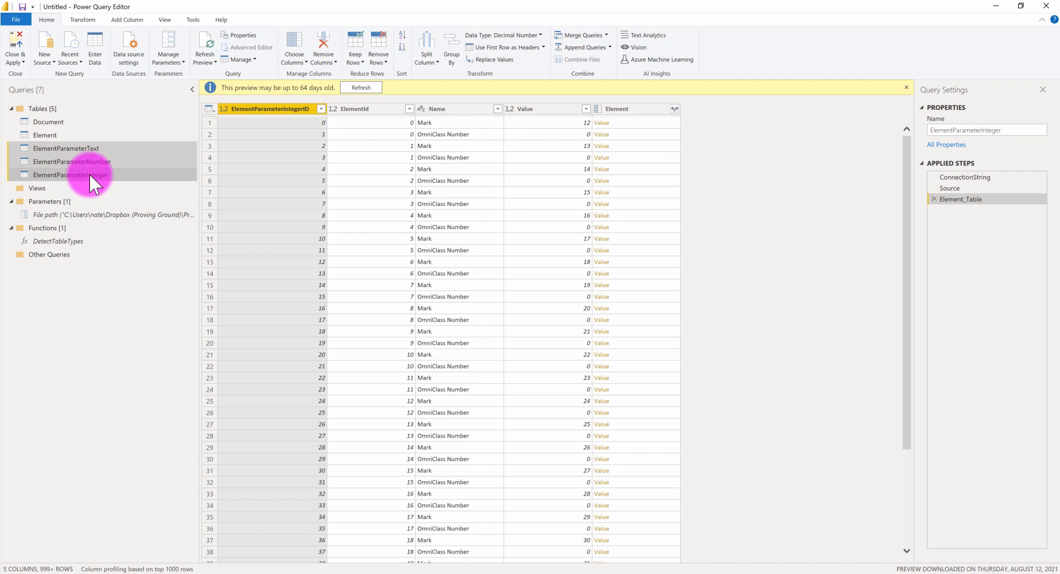
left_click(104, 148)
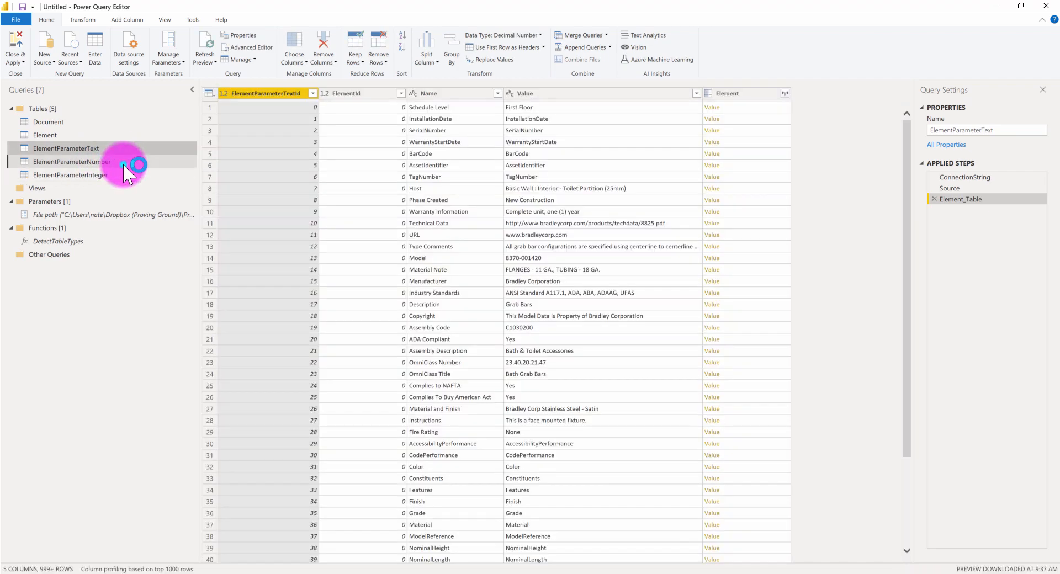
left_click(123, 163)
left_click(118, 175)
left_click(118, 149)
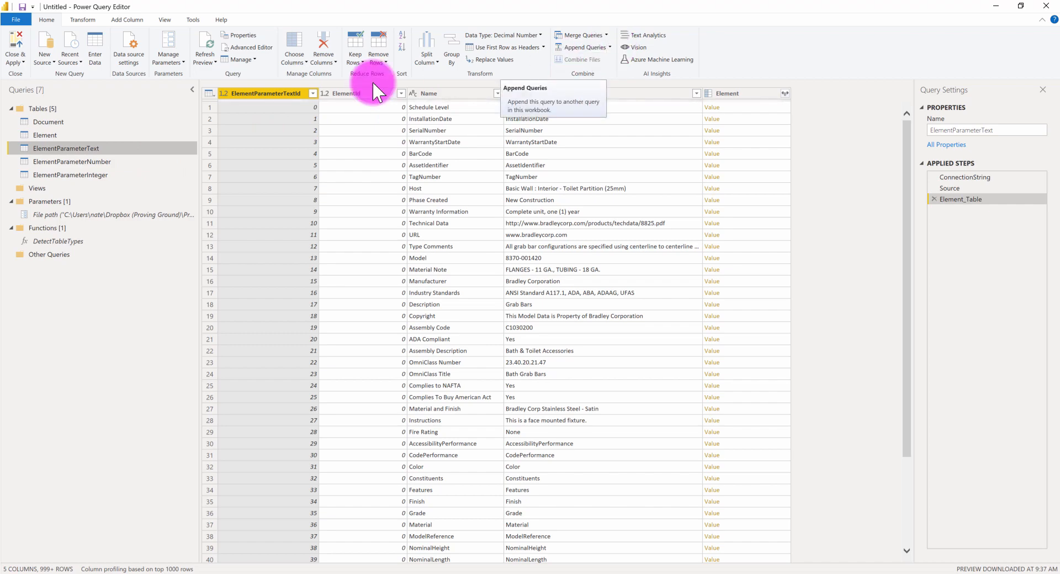
- Check the ElementParameterNumber and ElementParameterInteger tables once more, finishing on the ElementParameterText table
left_click(97, 163)
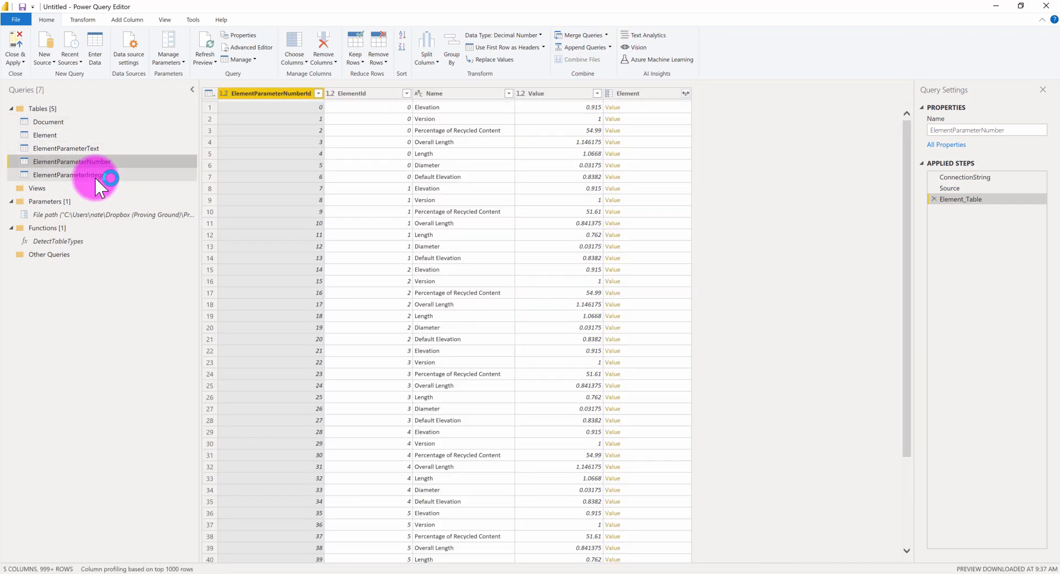
left_click(95, 177)
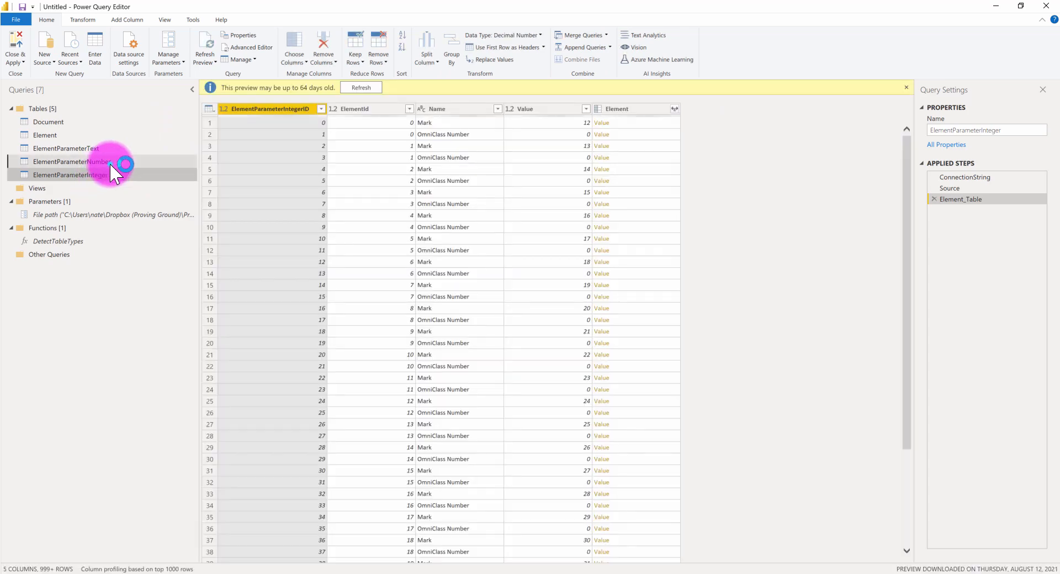
left_click(105, 161)
left_click(113, 149)
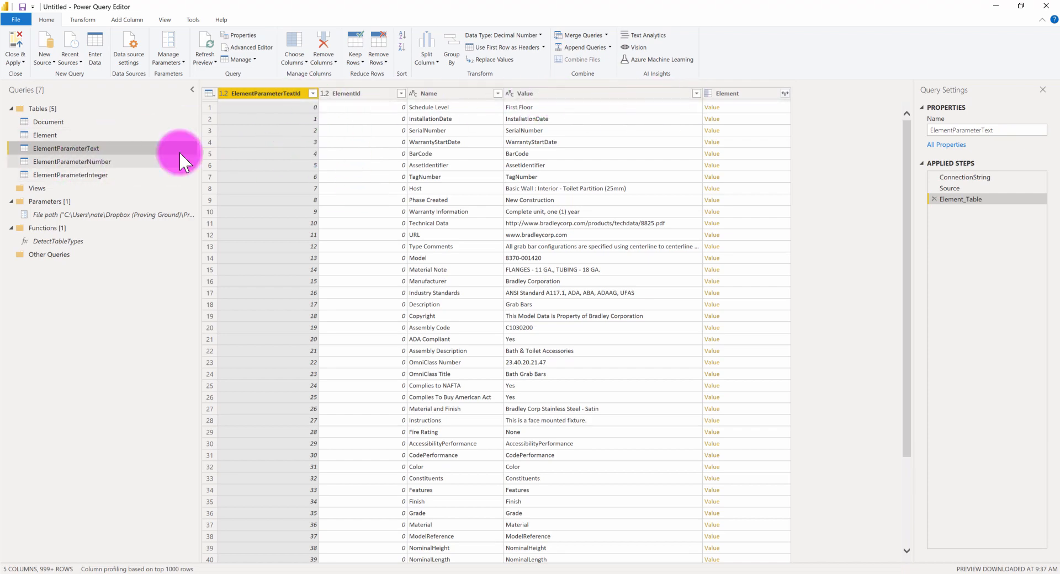
- Append ElementParameterText, ElementParameterNumber and ElementParameterInteger as a new query, using the three or more tables option
left_click(611, 48)
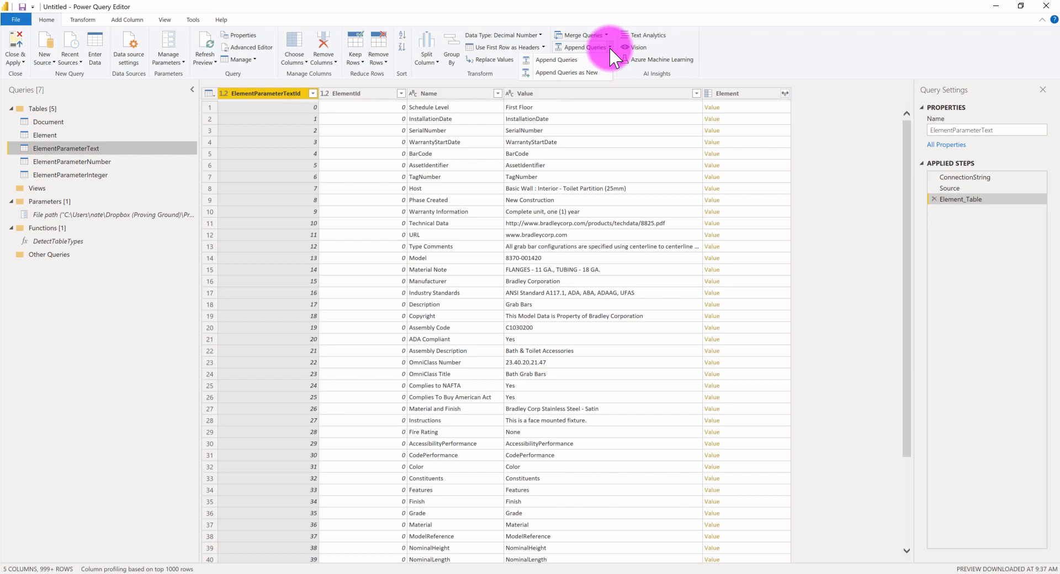
left_click(590, 72)
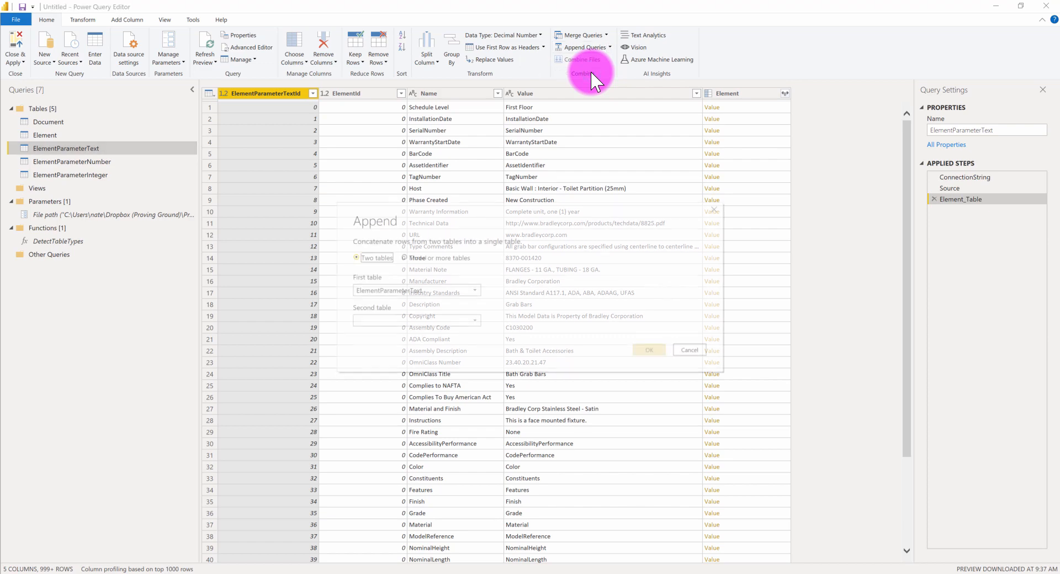
left_click(405, 257)
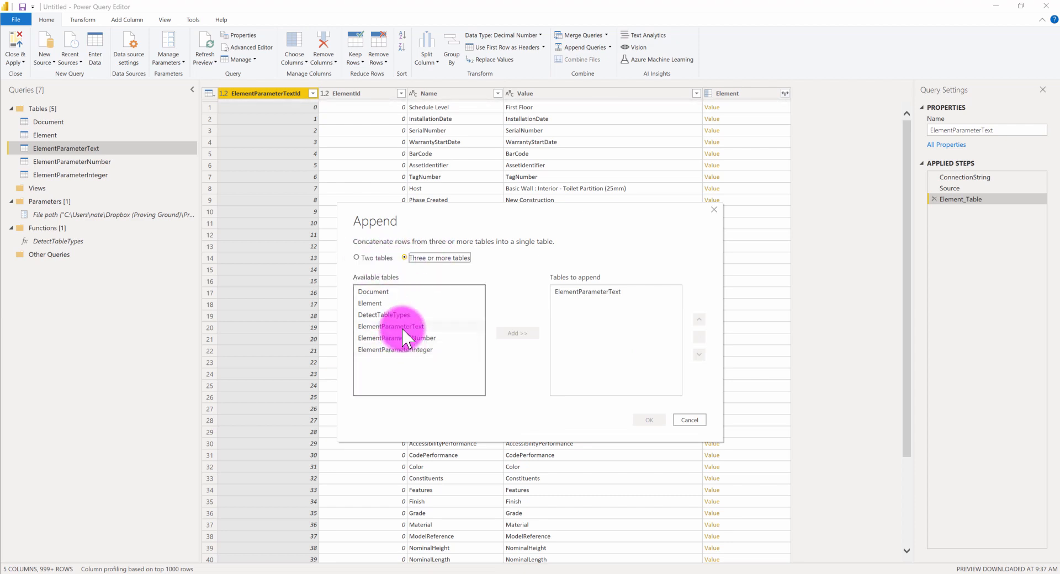
left_click(432, 337)
left_click(517, 332)
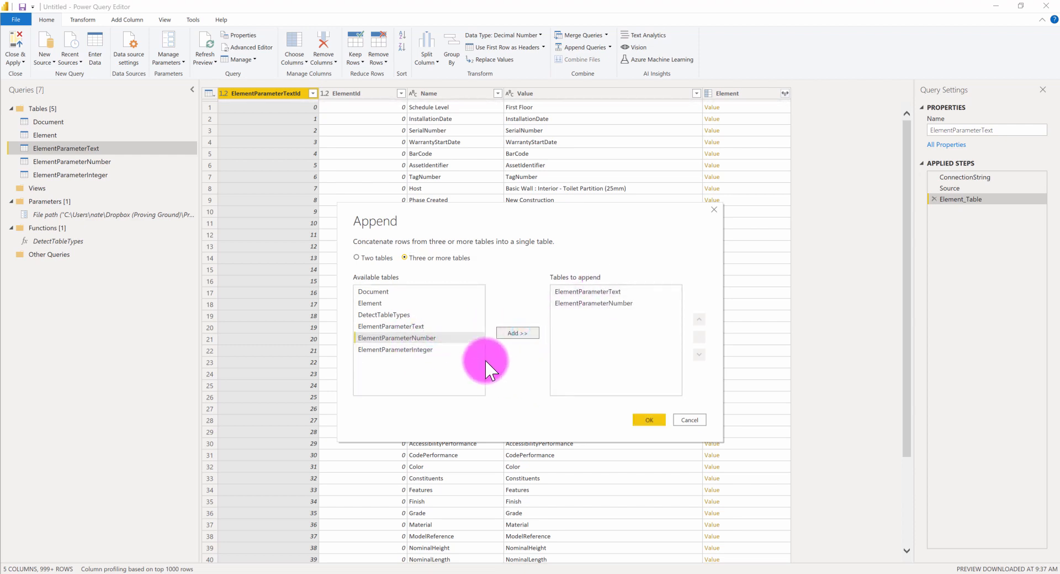
left_click(435, 350)
left_click(513, 331)
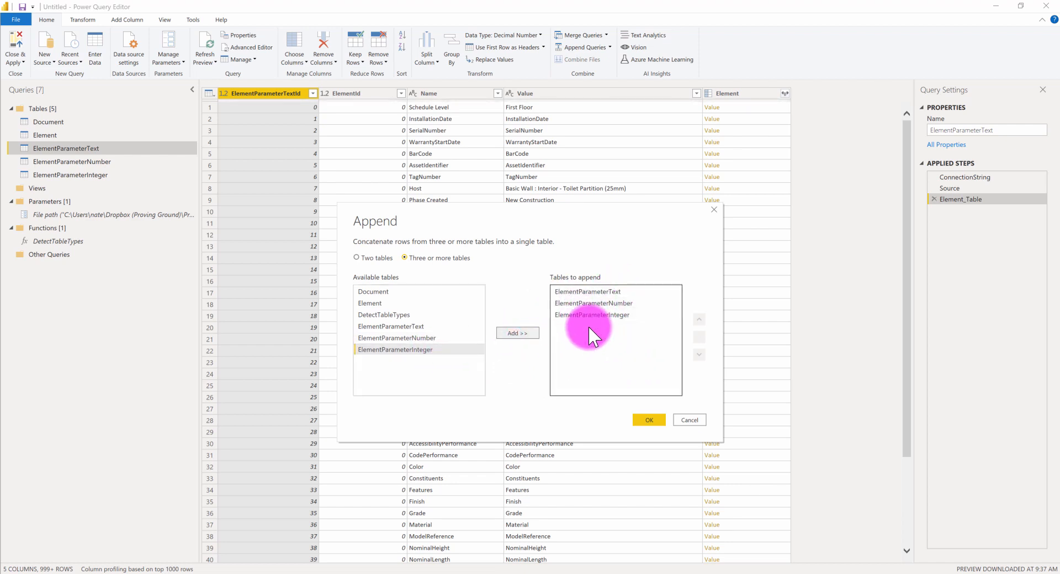
left_click(649, 420)
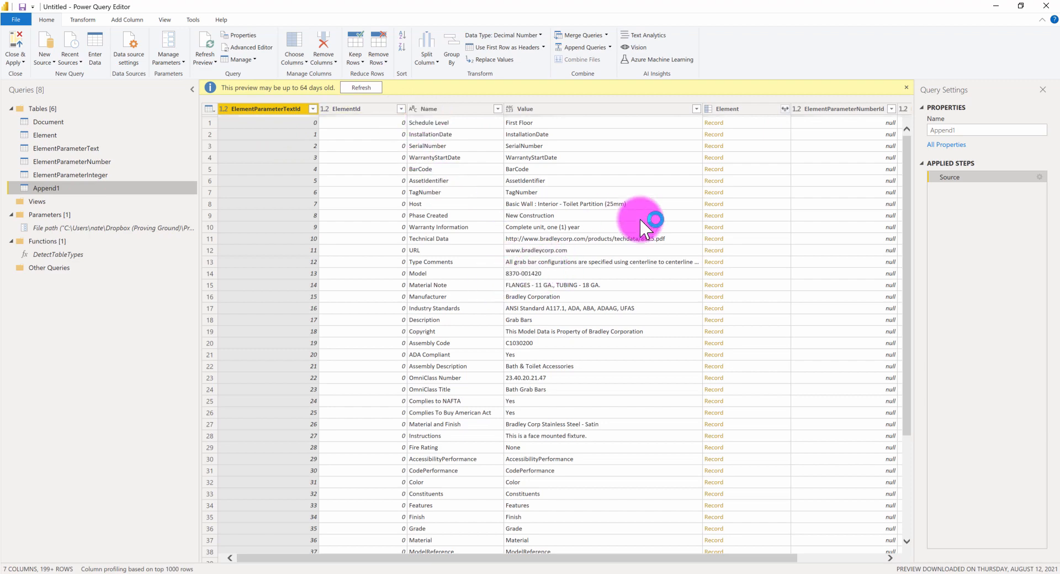
- Examine the rows and columns of the newly appended parameter query
scroll(640, 221, "down", 10)
scroll(640, 221, "down", 12)
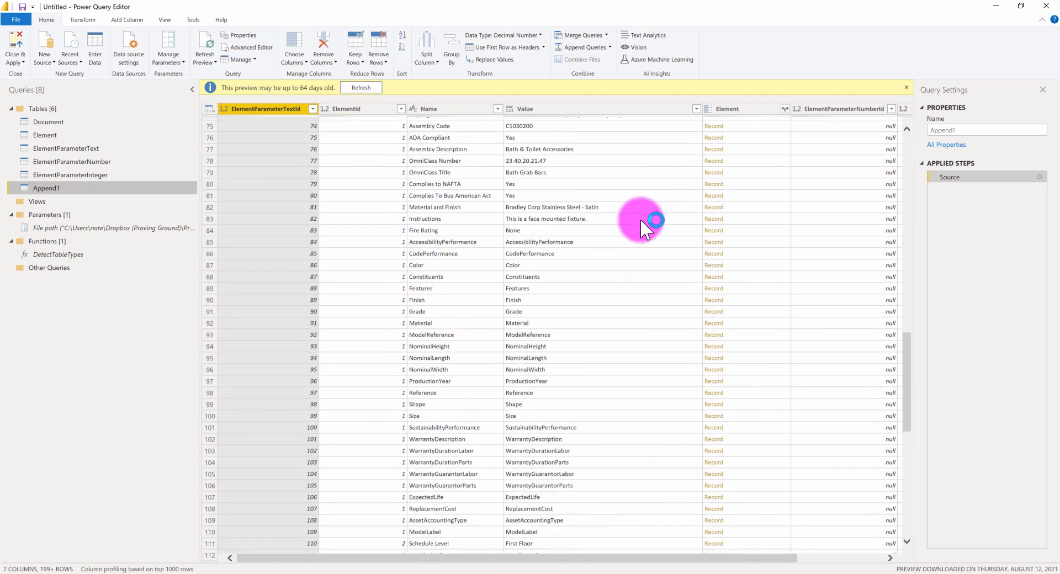
scroll(641, 221, "up", 15)
scroll(641, 220, "up", 8)
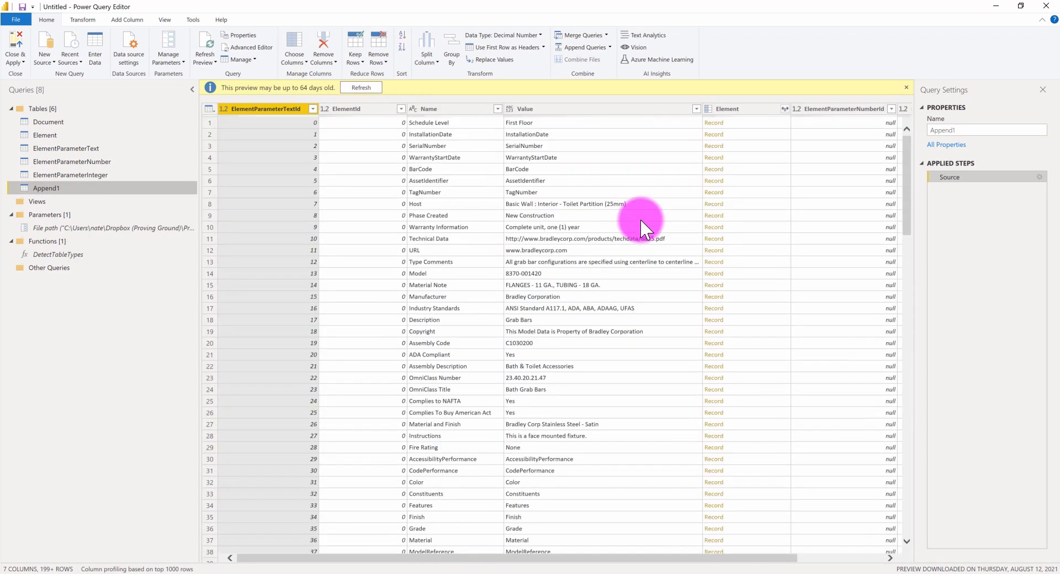
scroll(640, 219, "down", 6)
scroll(641, 220, "up", 6)
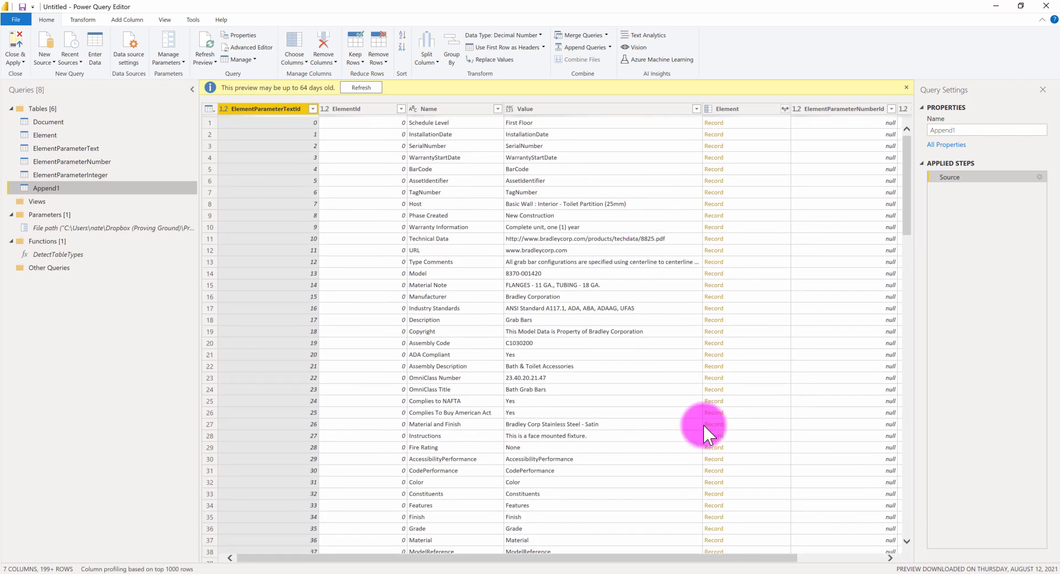
left_click_drag(727, 558, 643, 560)
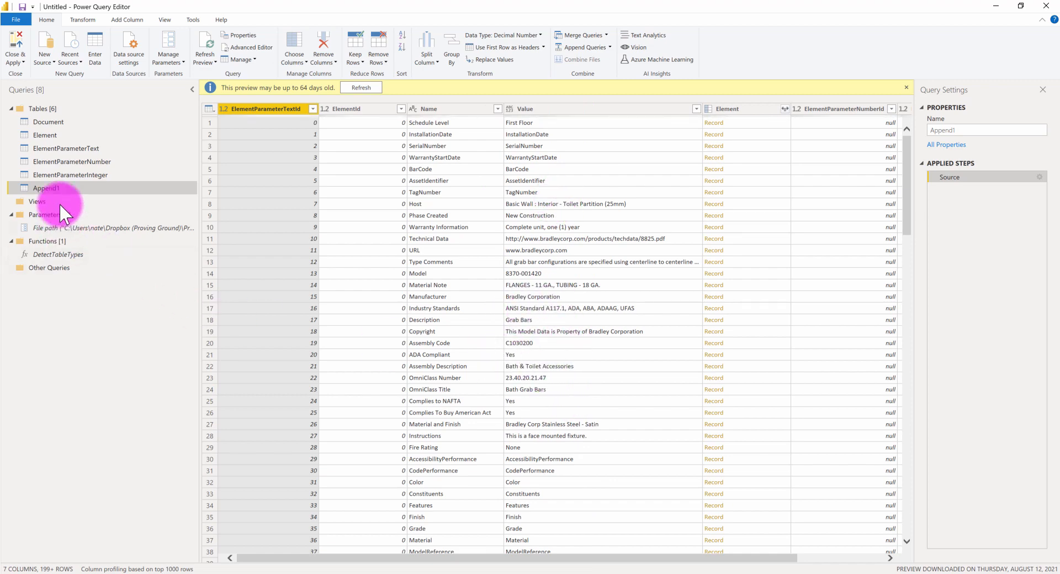
- Rename the appended query as ElementParametersAll, then close the Power Query Editor and apply the changes to the report
right_click(54, 186)
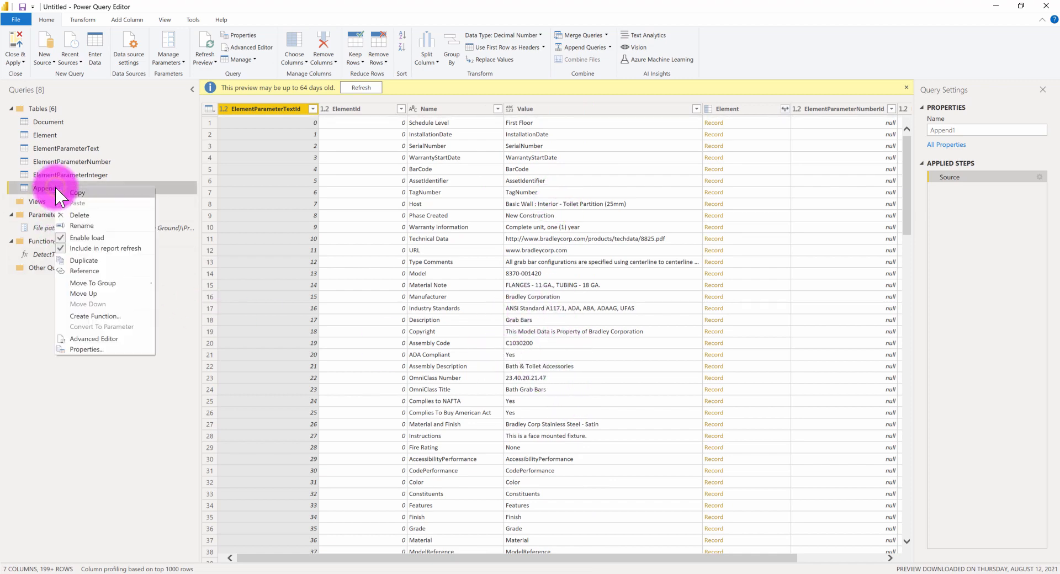
left_click(82, 224)
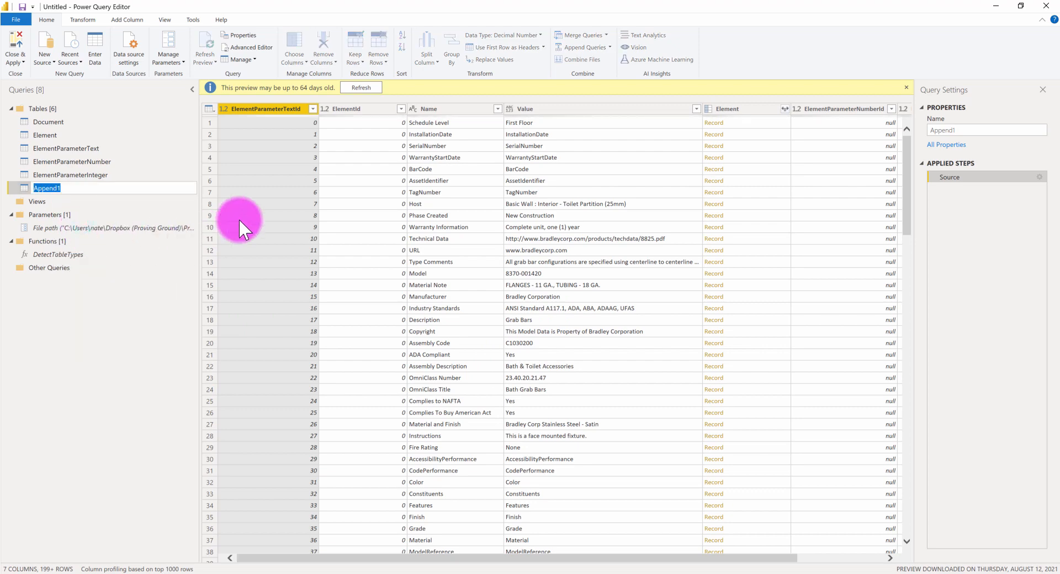
type("A")
type("Element")
type("ParametersAl")
type("l")
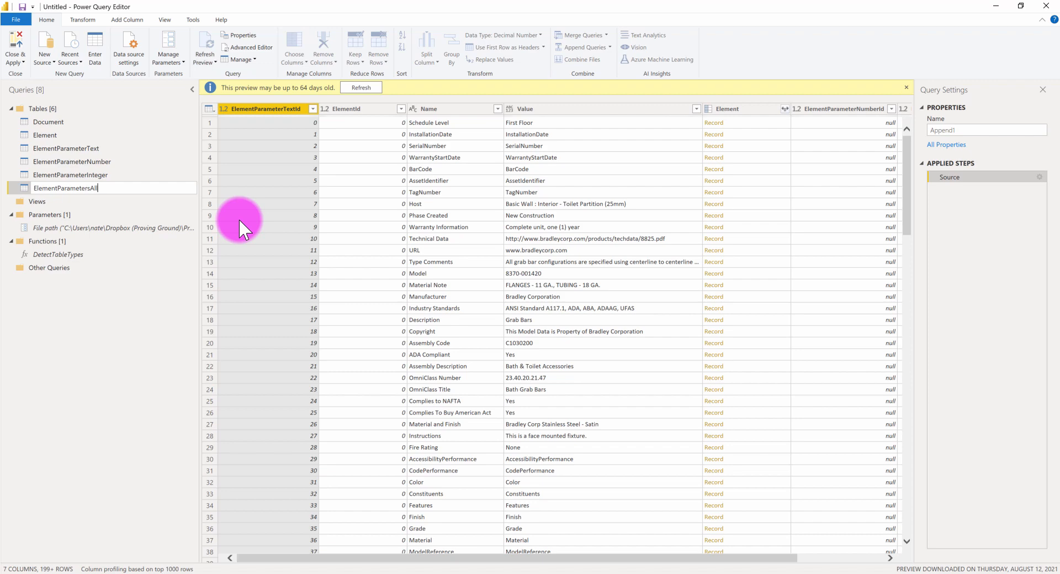
key("Return")
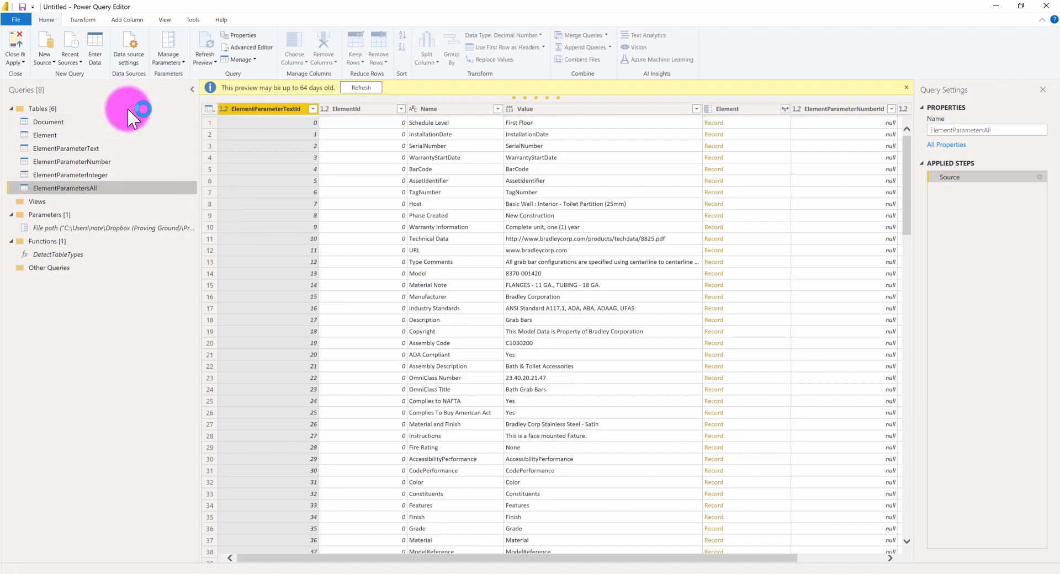
left_click(13, 46)
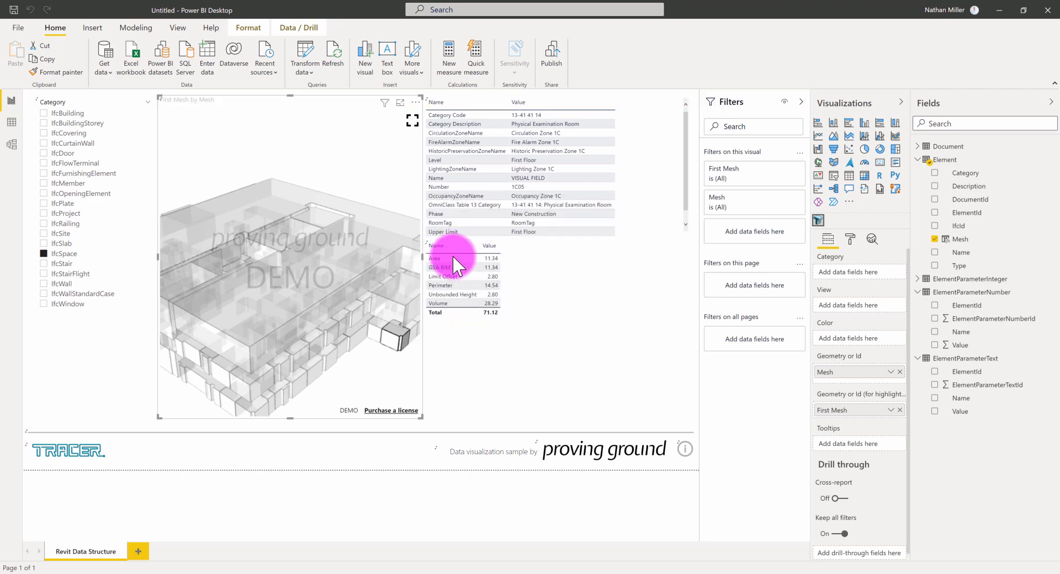
- Delete the separate number and text parameter tables from the report page
left_click(527, 244)
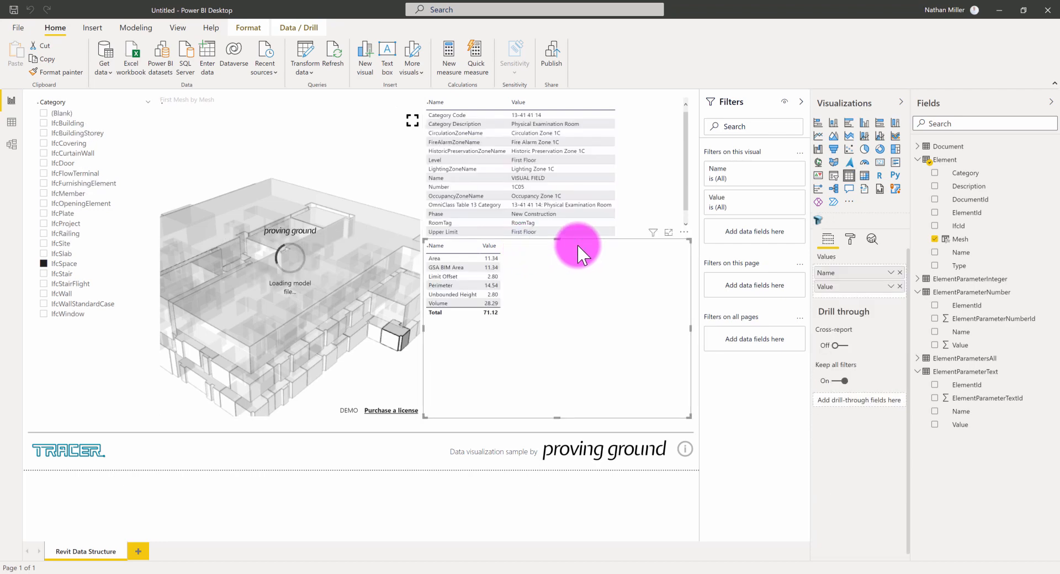
key("Delete")
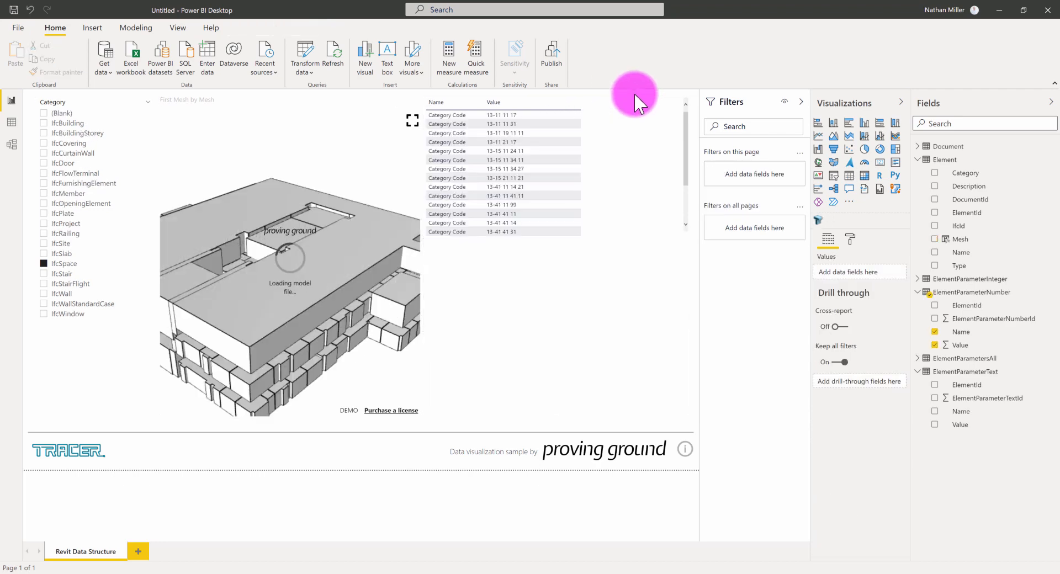
left_click(632, 98)
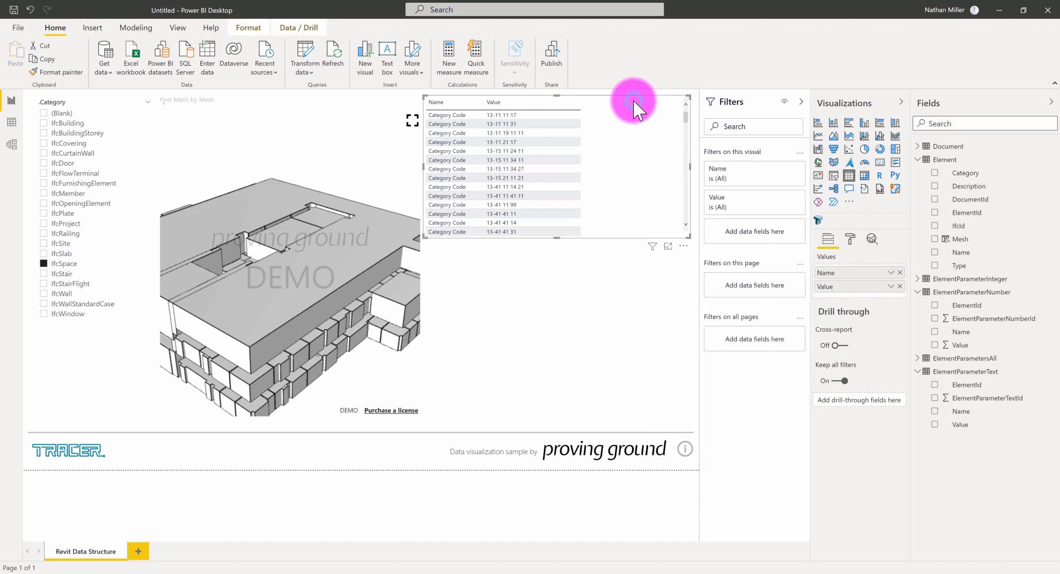
key("Delete")
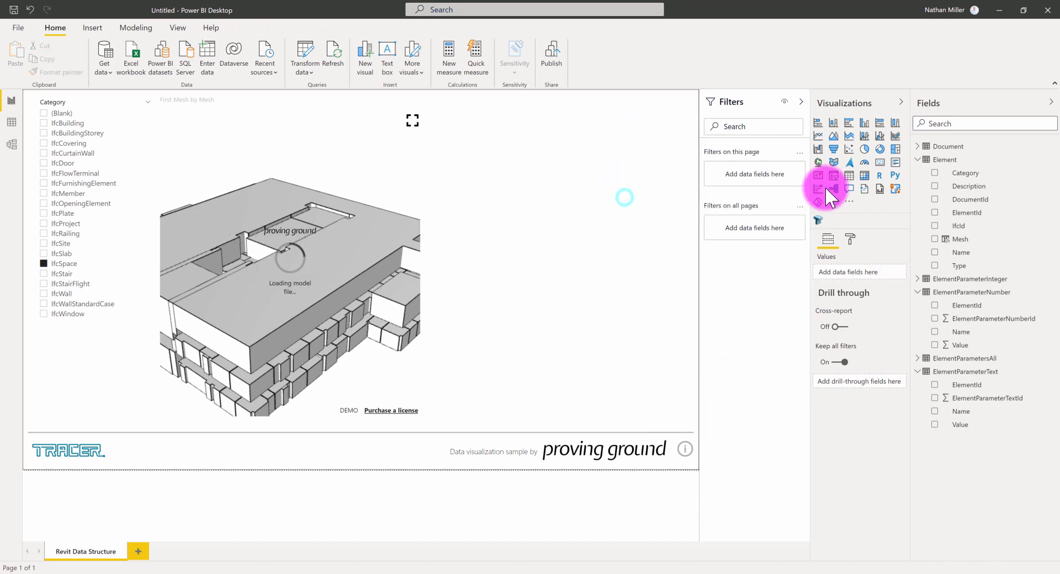
- Add a table visual beside the 3D model showing the Name and Value fields of ElementParametersAll
left_click(850, 177)
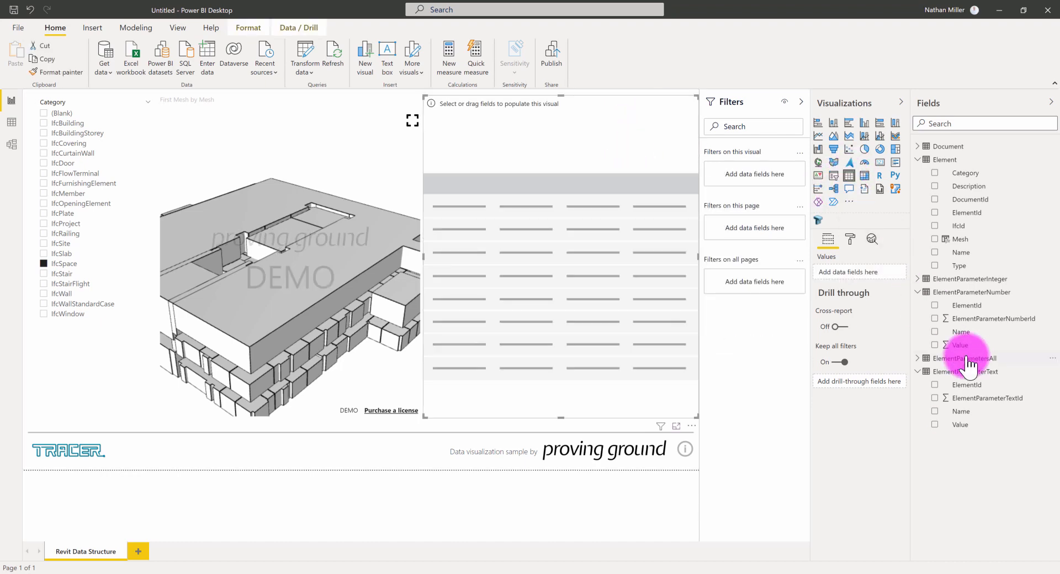
left_click(917, 371)
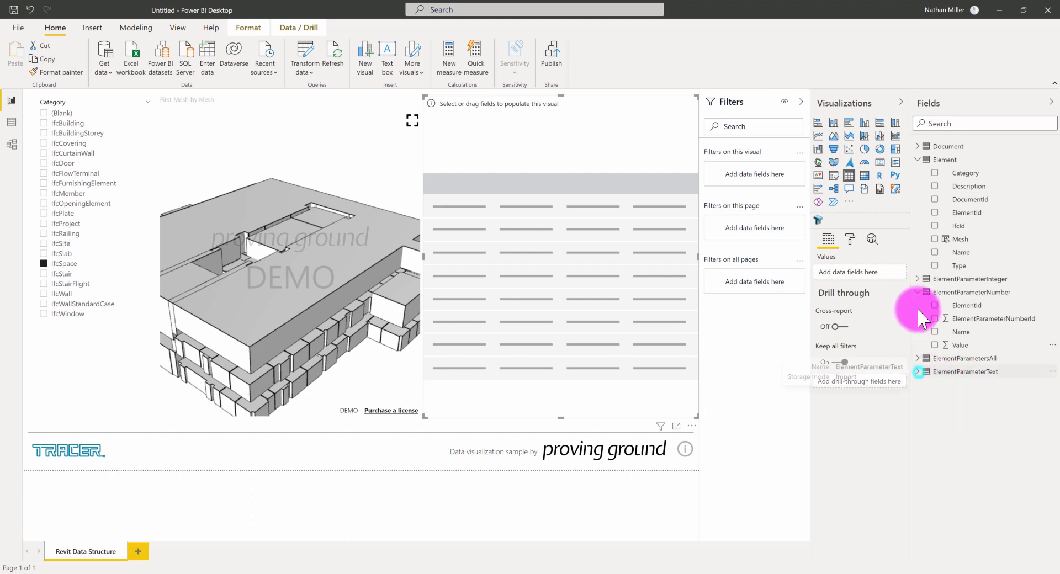
left_click(918, 292)
left_click(918, 305)
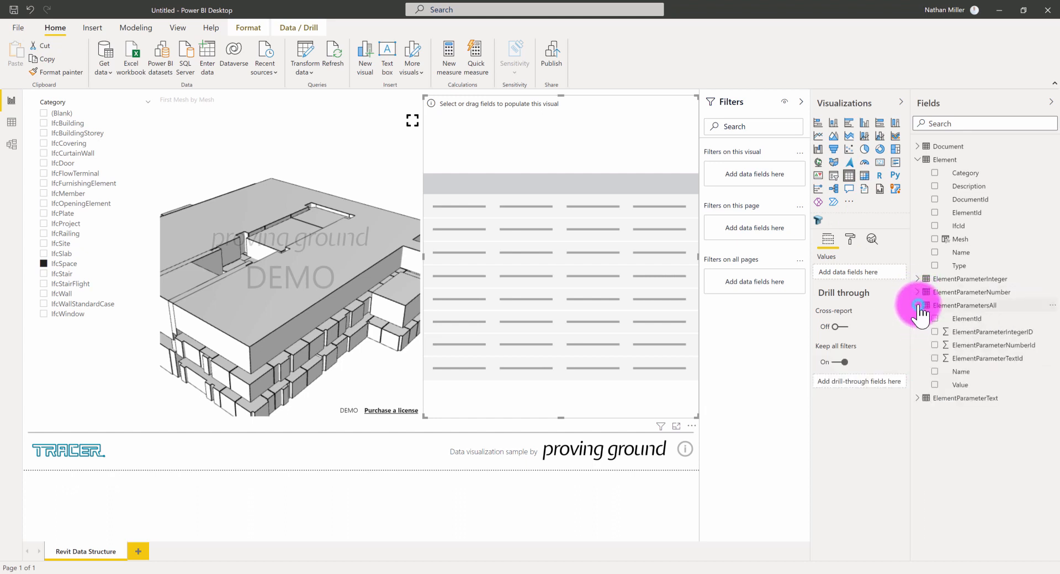
left_click(934, 372)
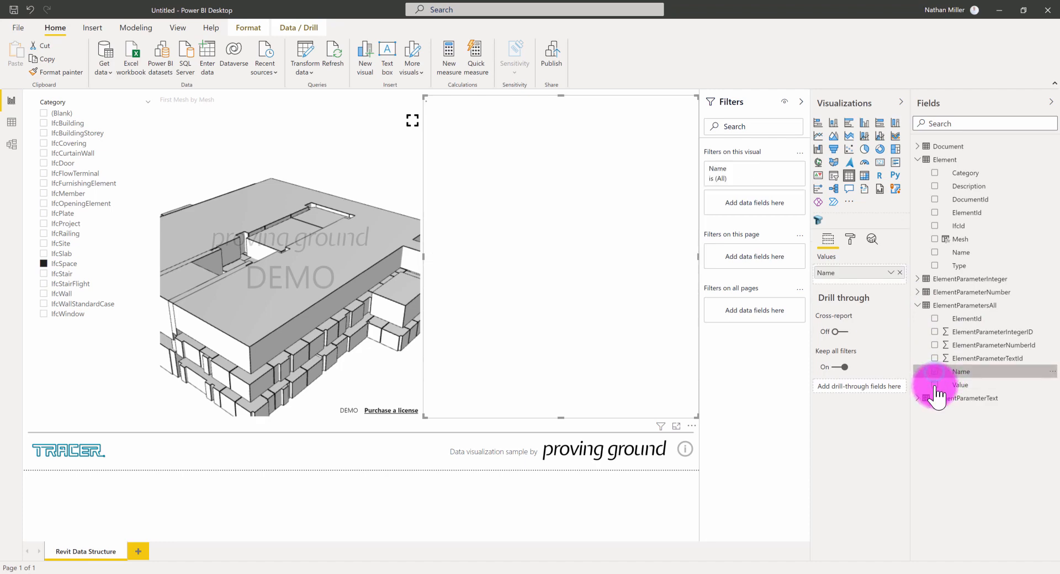
left_click(934, 385)
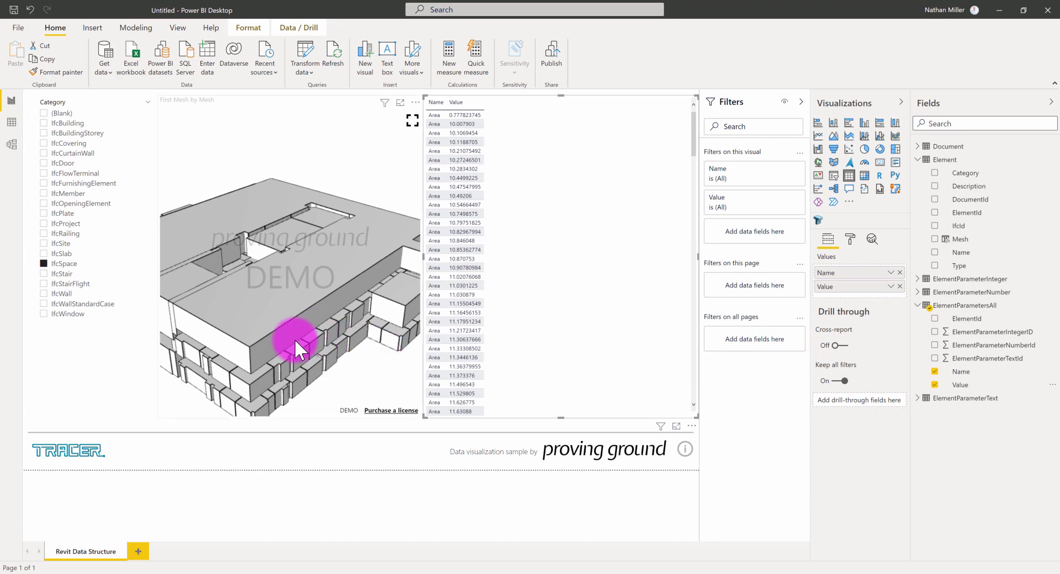
- Select different spaces in the 3D model and examine their combined text and number parameters in the new table
left_click(299, 360)
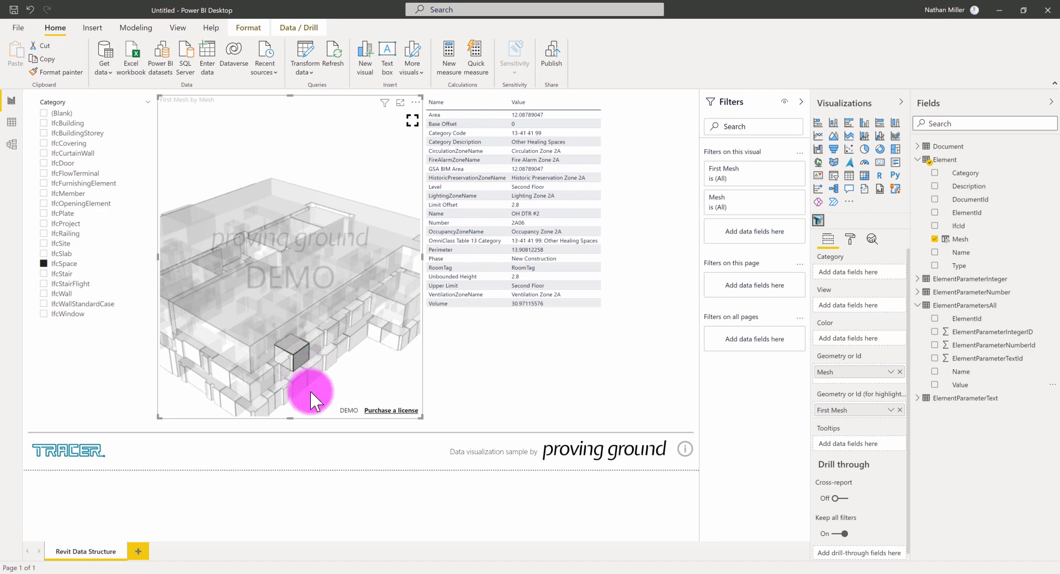
left_click(311, 374)
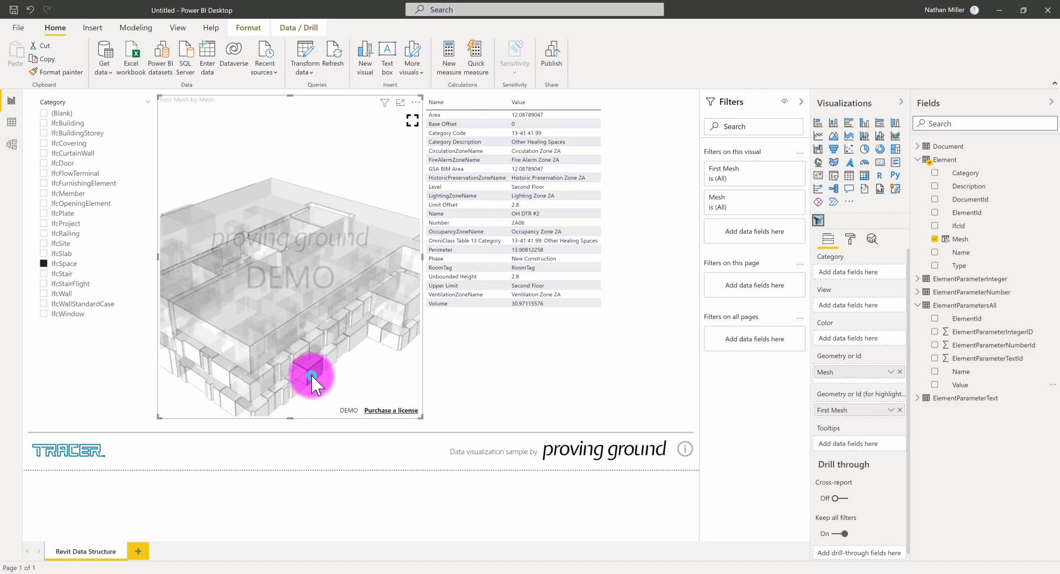
left_click(336, 342)
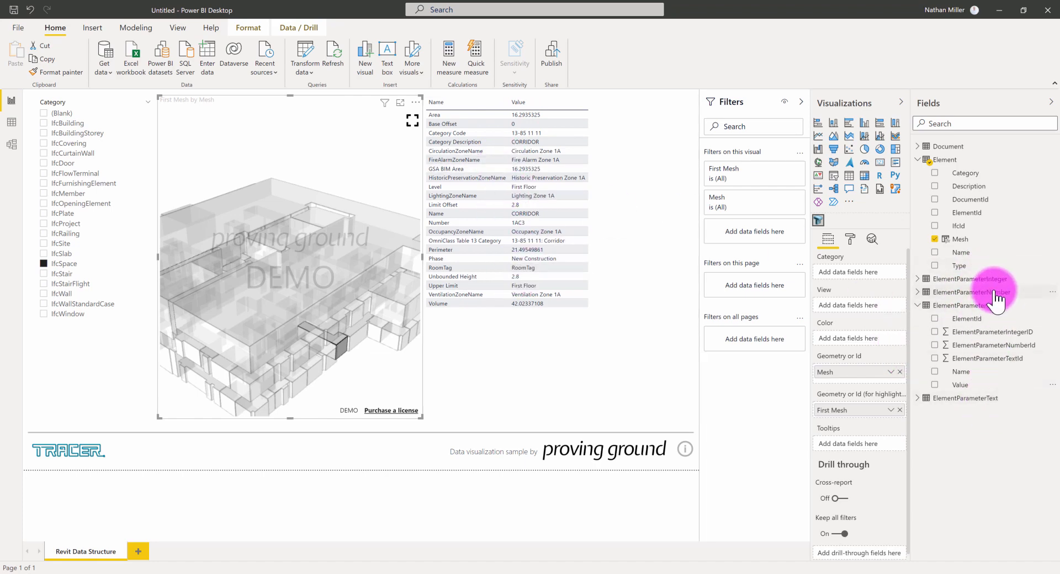
left_click(590, 371)
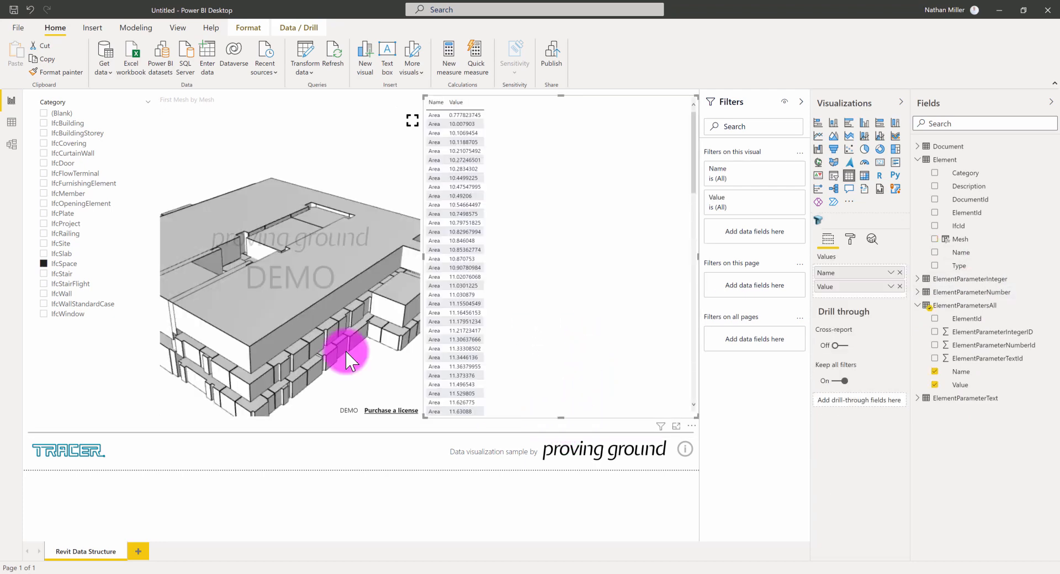
left_click(292, 354)
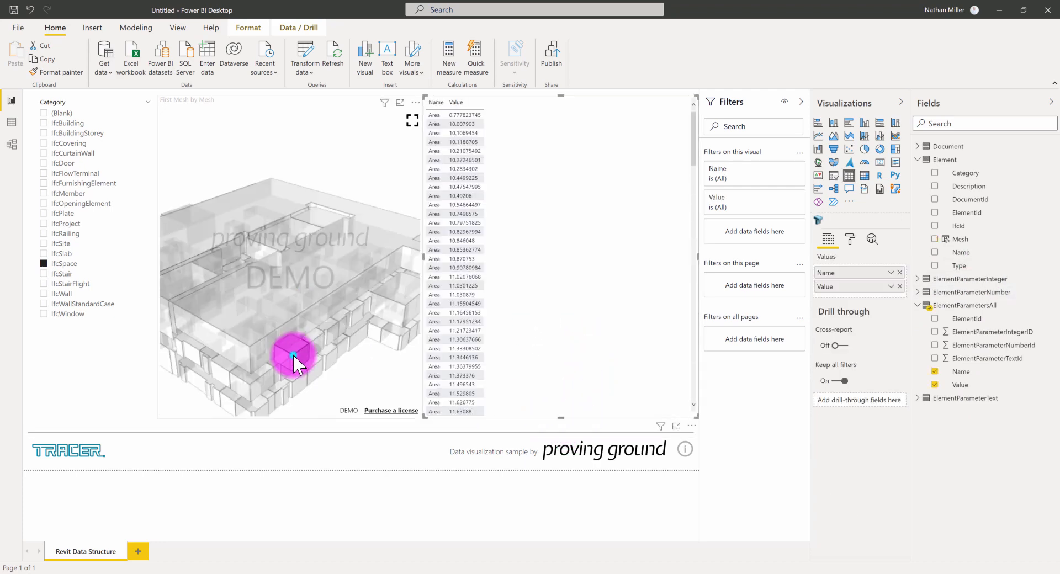
left_click(260, 381)
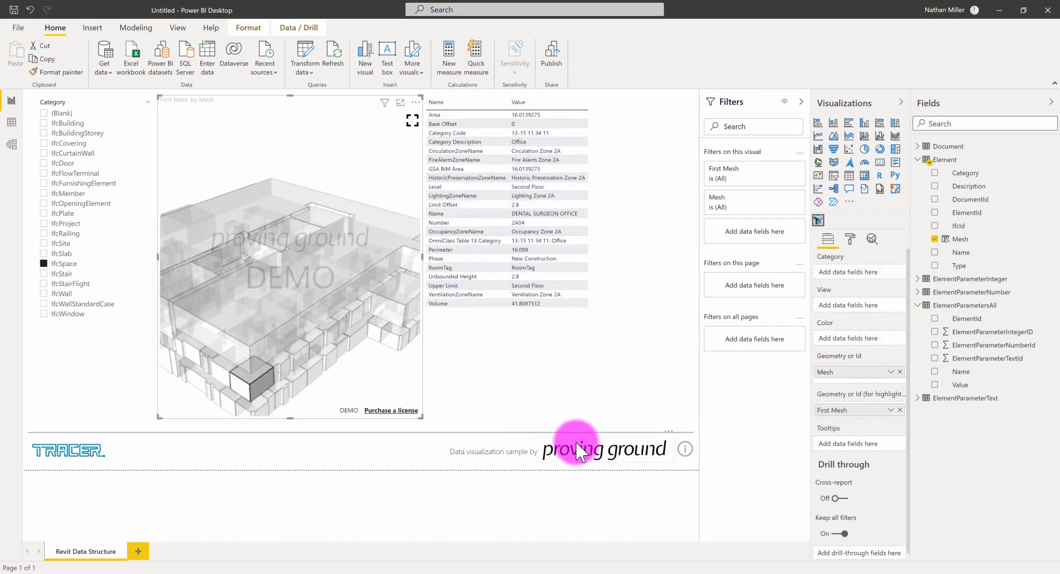
- Shorten the combined parameter table so its lower edge sits just below the Volume row
left_click(577, 416)
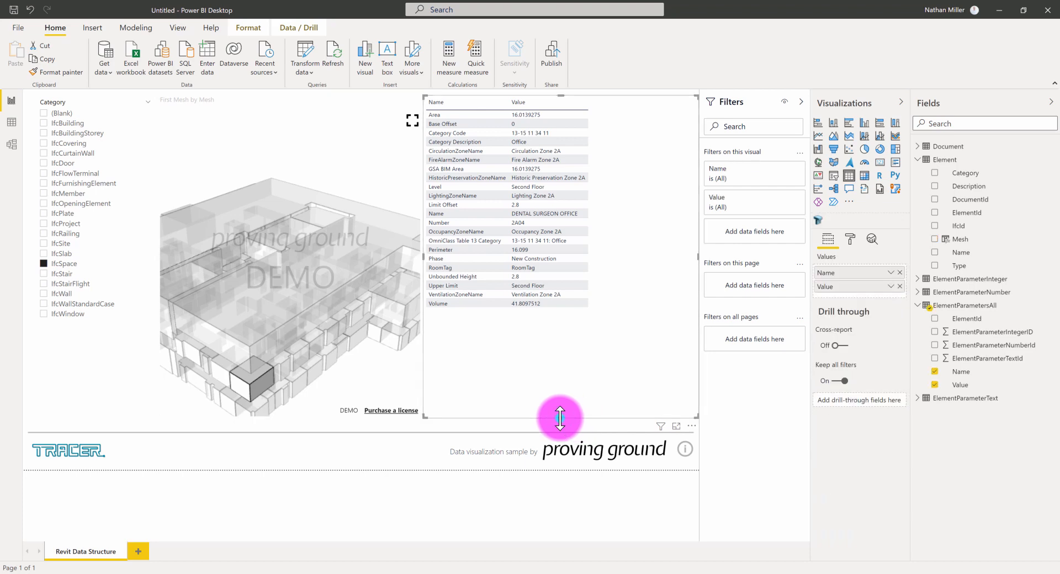
left_click_drag(555, 329, 558, 312)
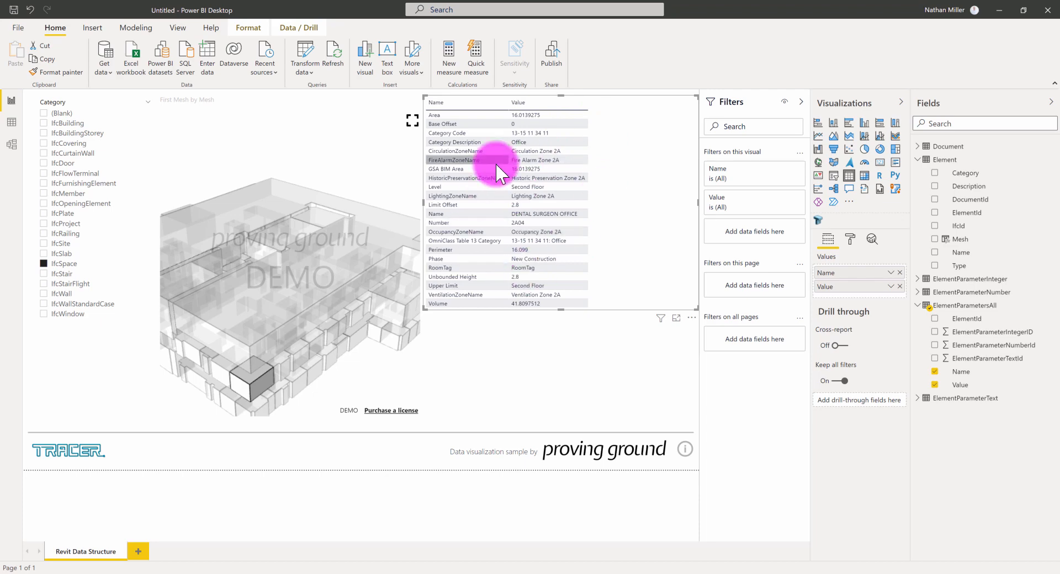
- Check two more spaces against the combined parameter table and delete that table from the report page
left_click(362, 329)
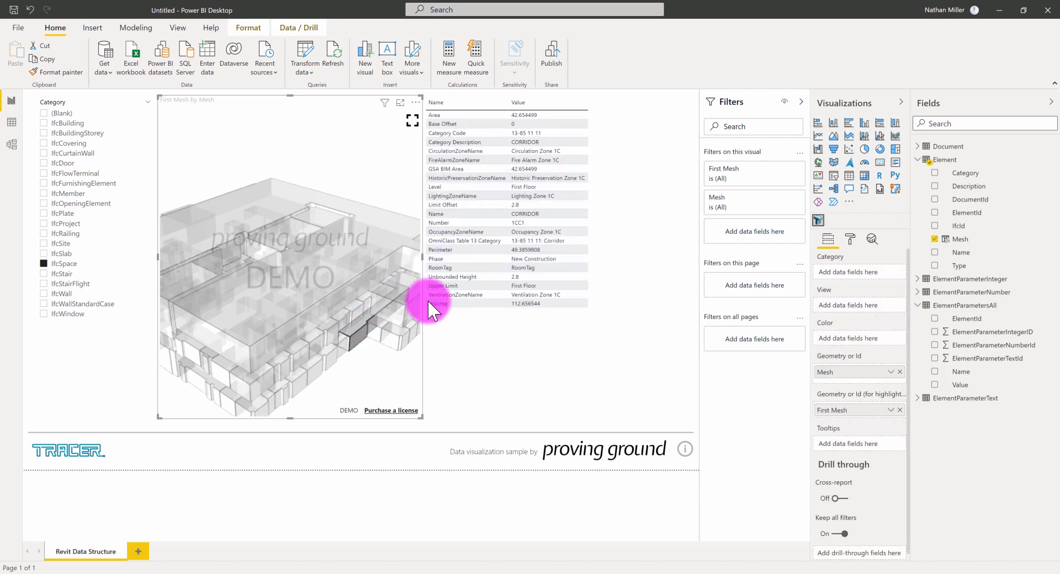
left_click(251, 383)
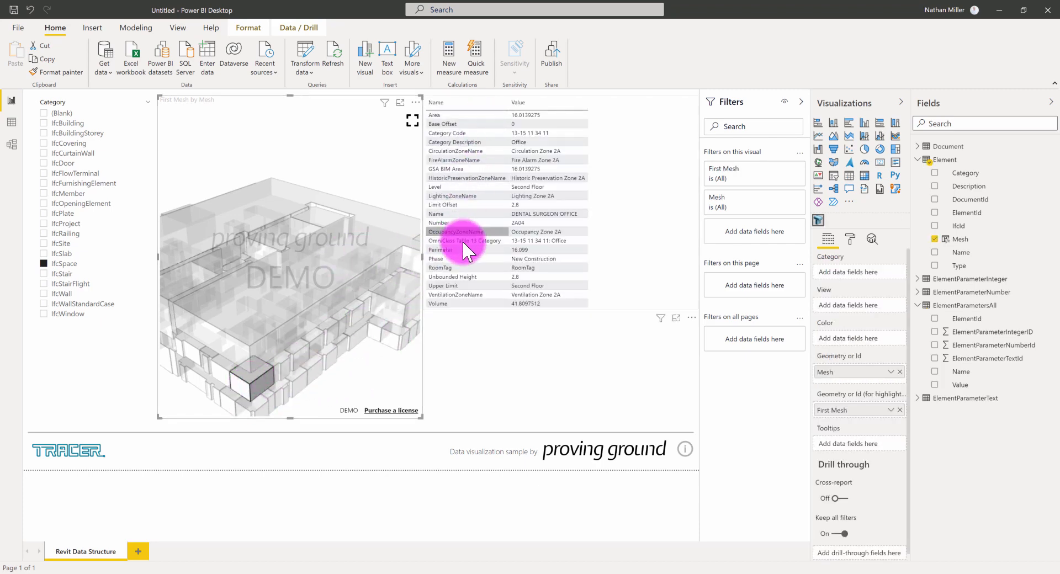
left_click(636, 107)
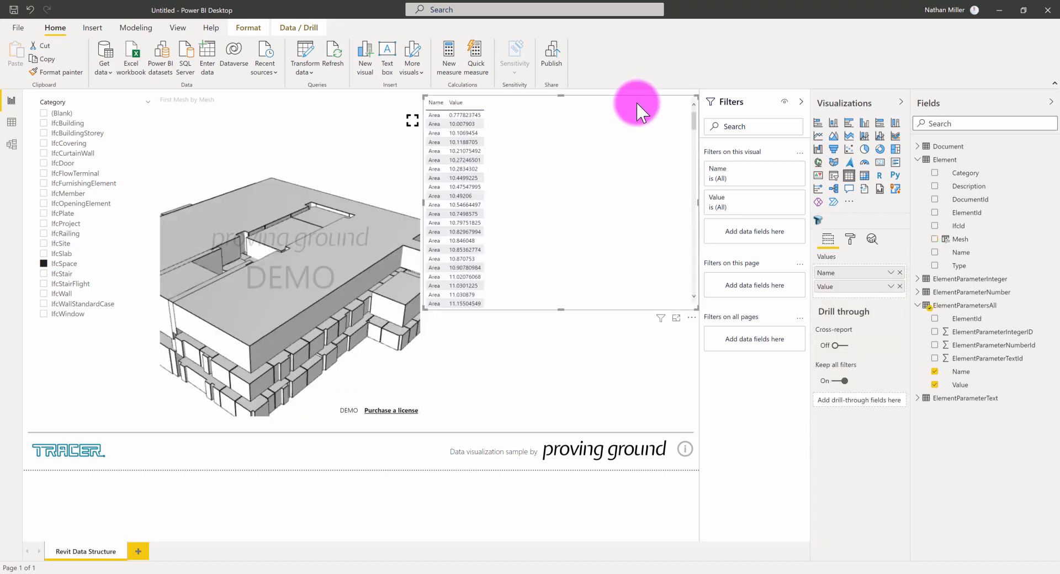
key("Delete")
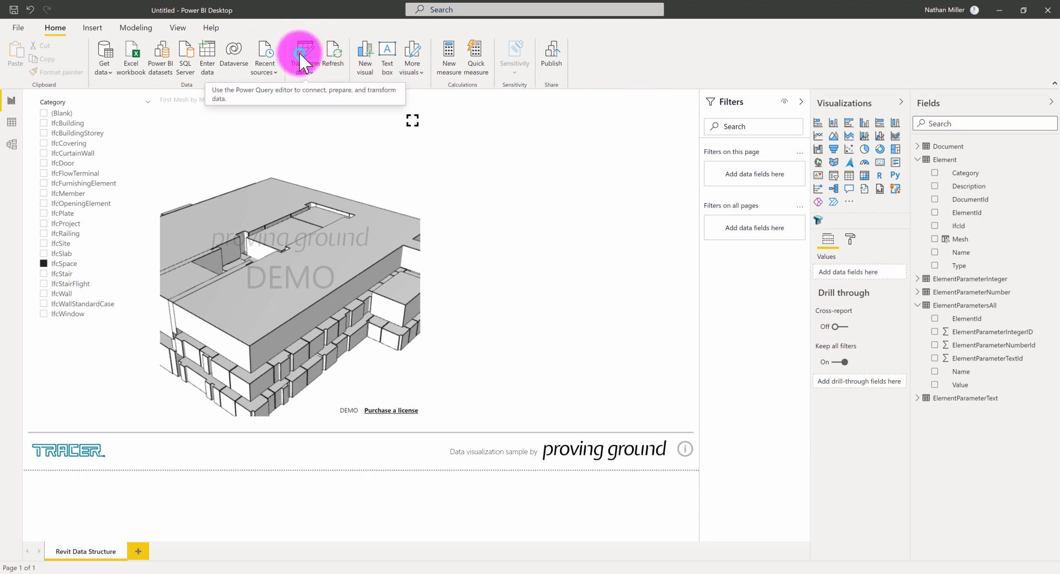
- Switch to the Power Query Editor and duplicate the ElementParameterText query
left_click(300, 53)
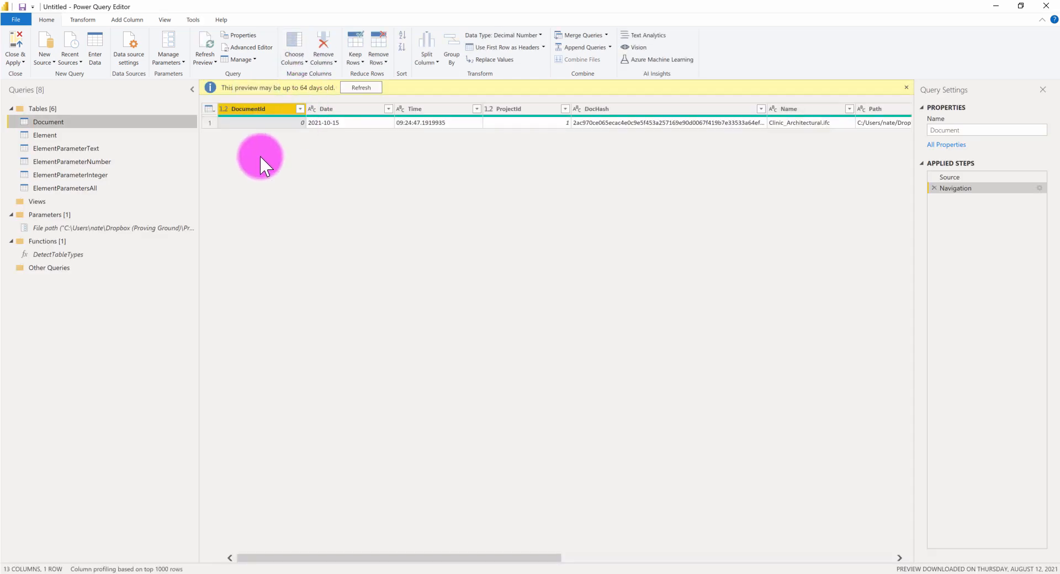
left_click(115, 160)
left_click(92, 148)
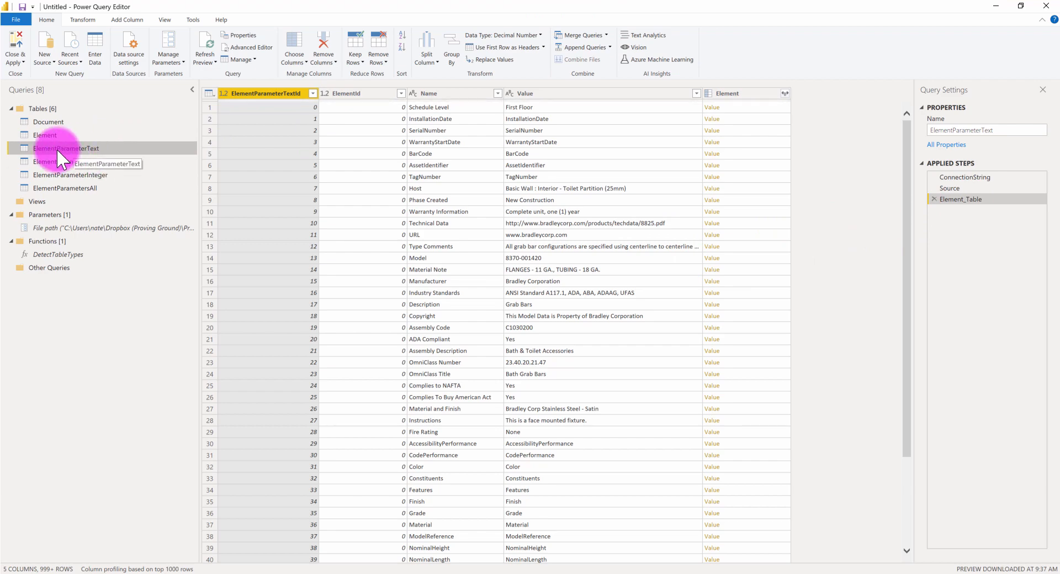
right_click(105, 150)
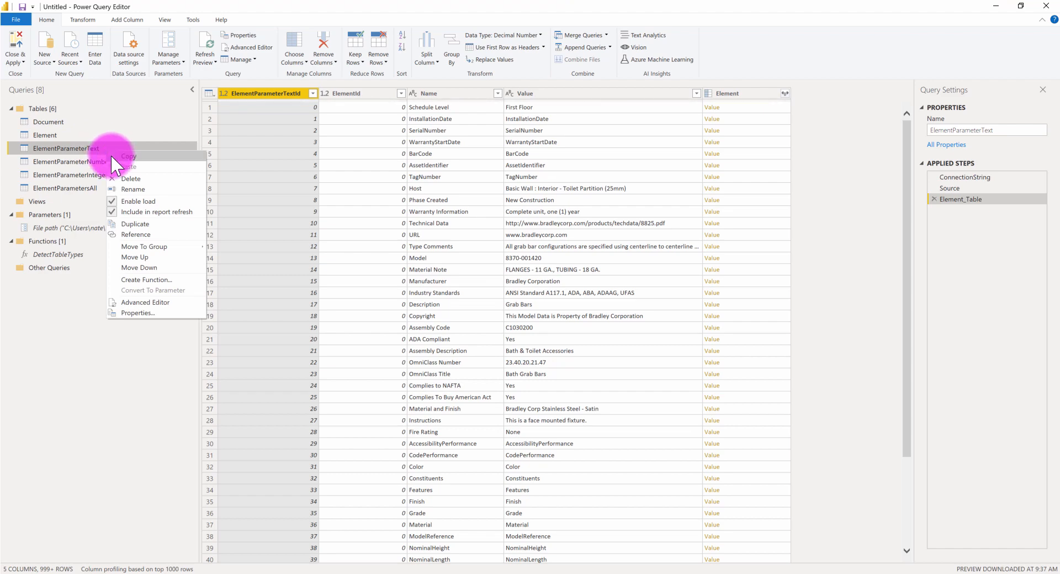
left_click(143, 224)
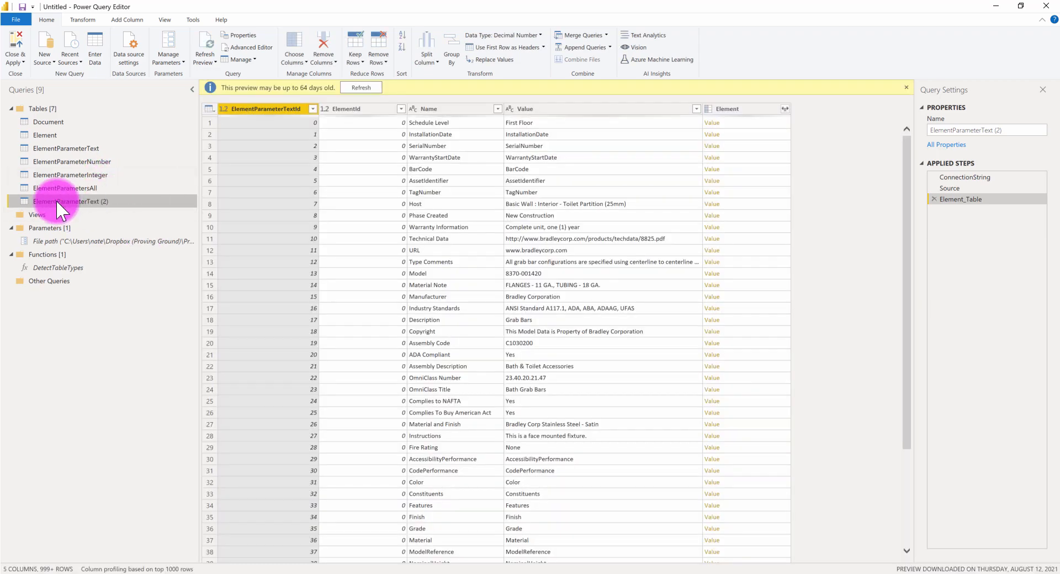
- Rename the duplicated text parameter query as "ElementParameterText - Name"
right_click(108, 200)
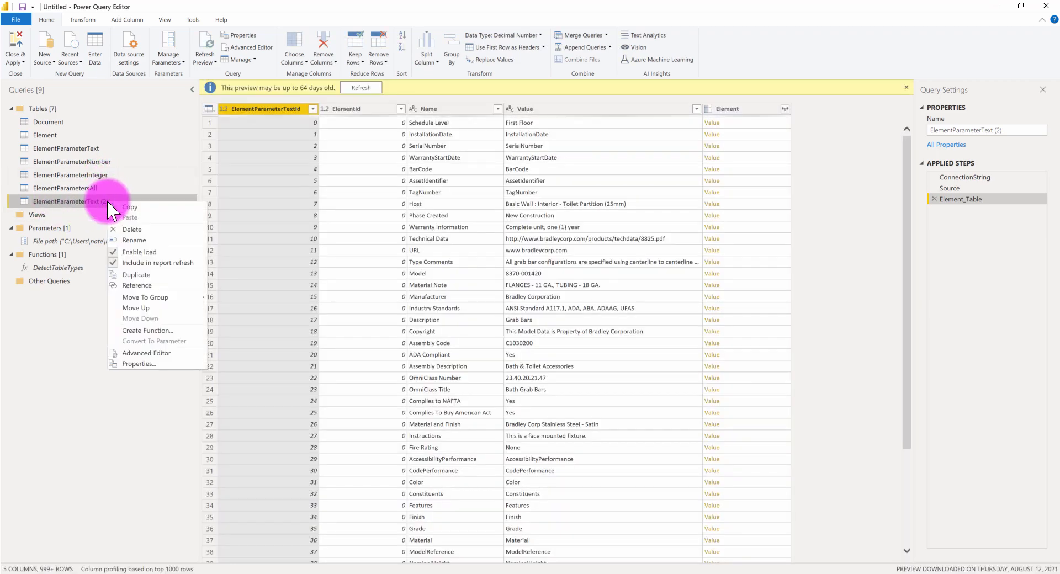
left_click(141, 240)
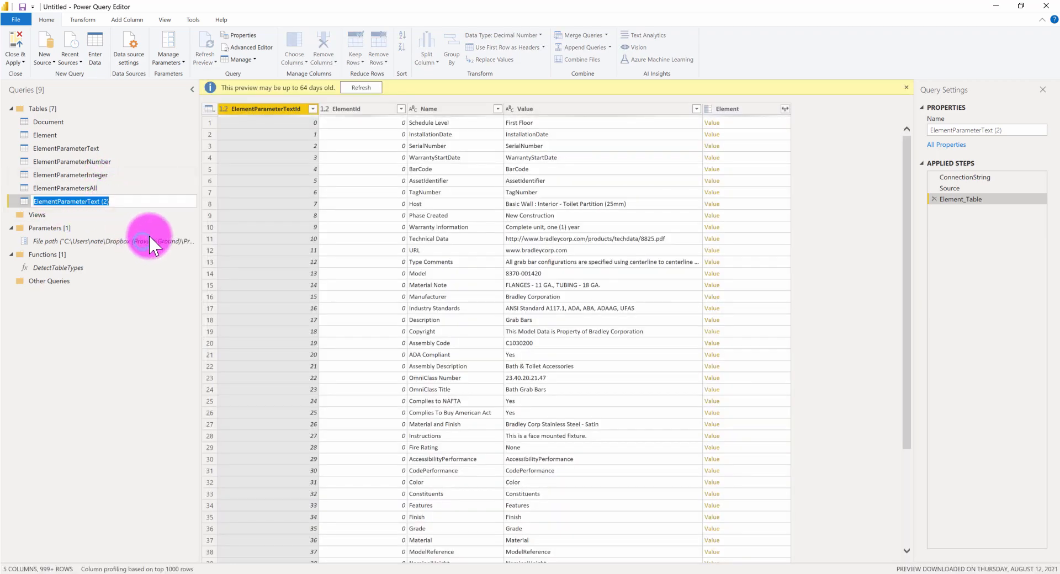
left_click_drag(123, 202, 104, 199)
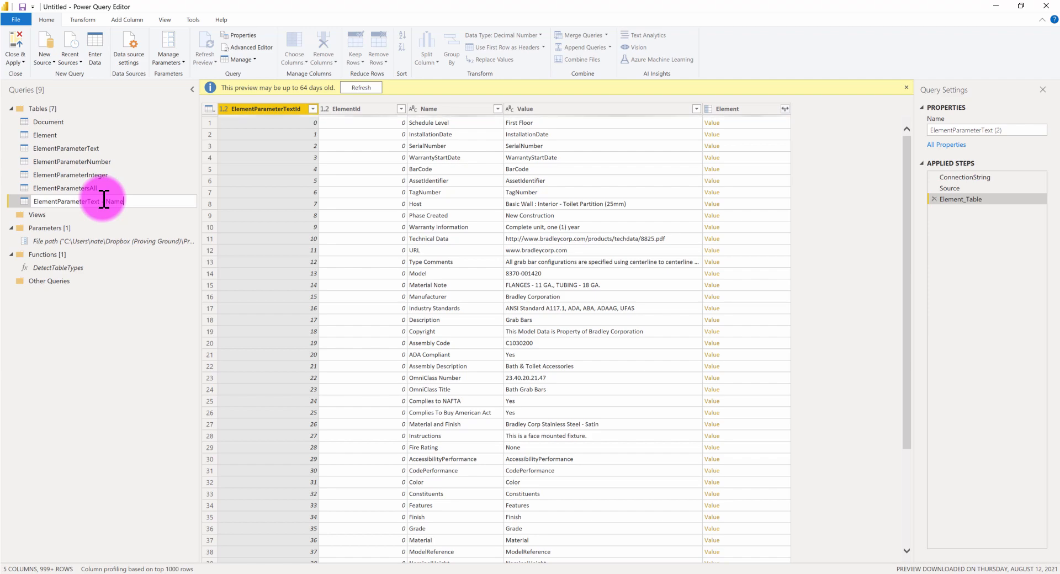
key("Return")
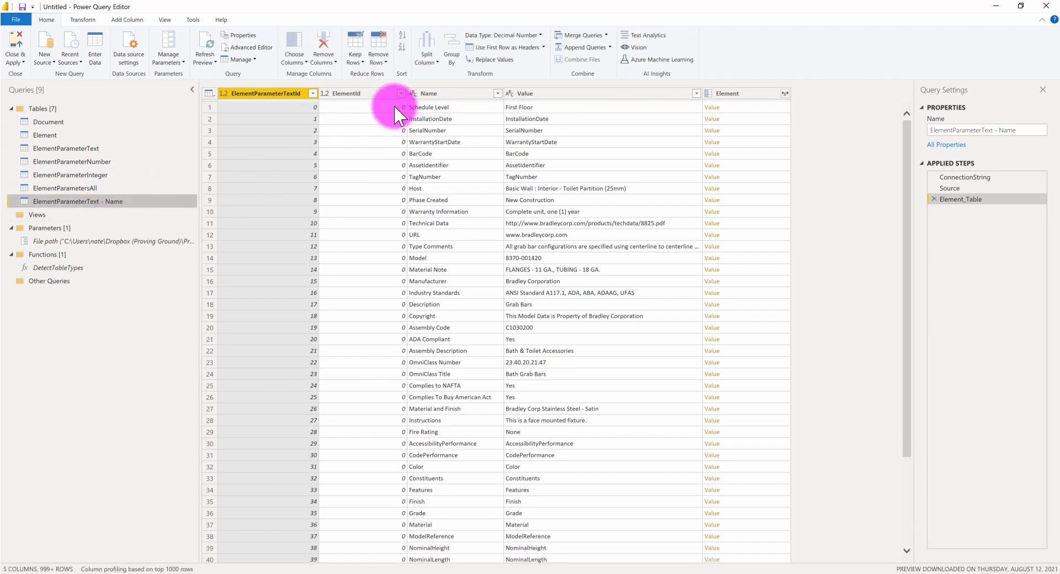
- Load the full value list of the Name column and filter the query to rows whose parameter is exactly "Name"
left_click(497, 93)
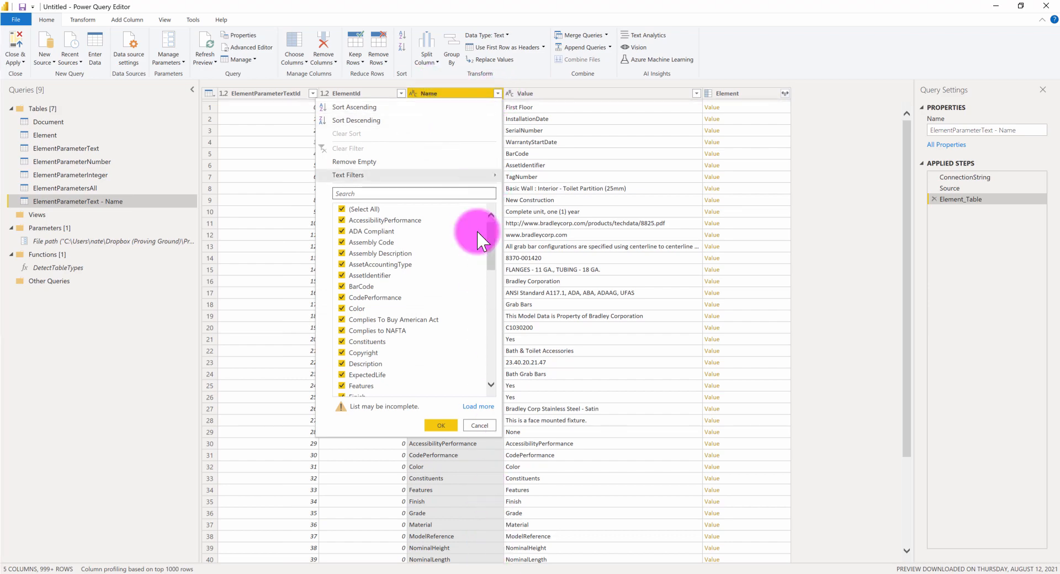
left_click(342, 209)
left_click(349, 193)
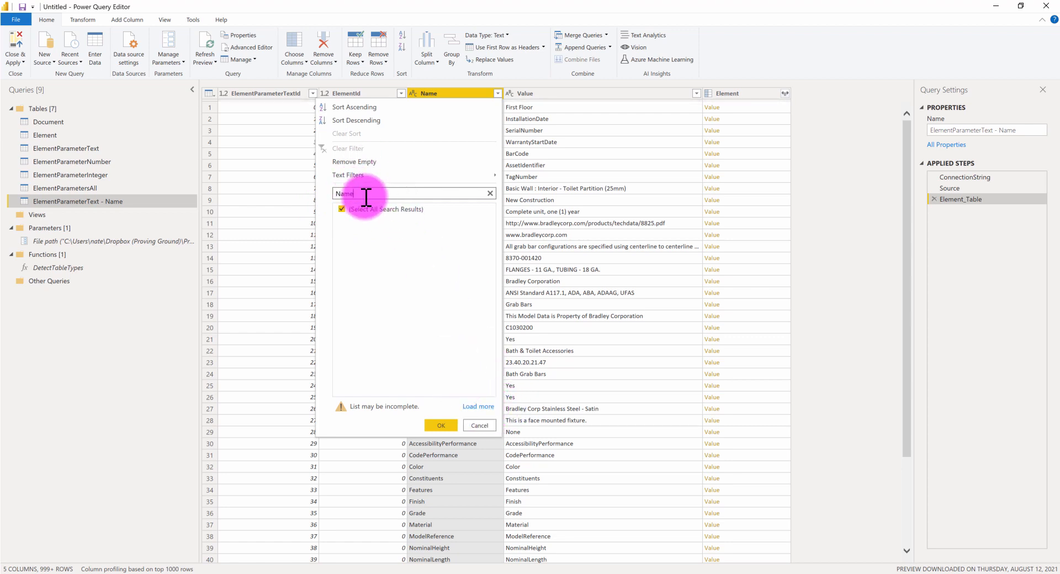
left_click(474, 407)
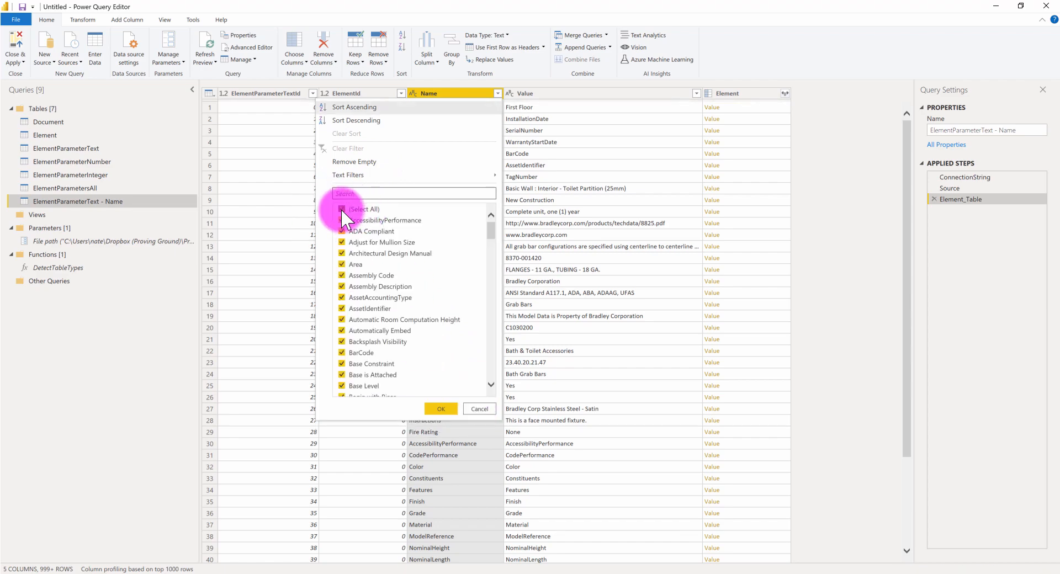
left_click(341, 208)
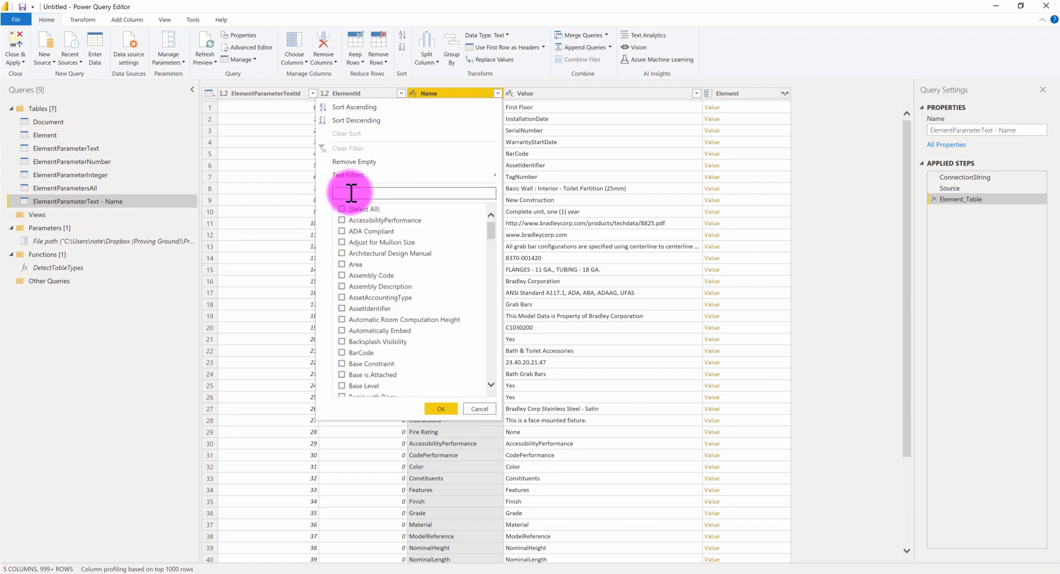
left_click(351, 193)
type("Name")
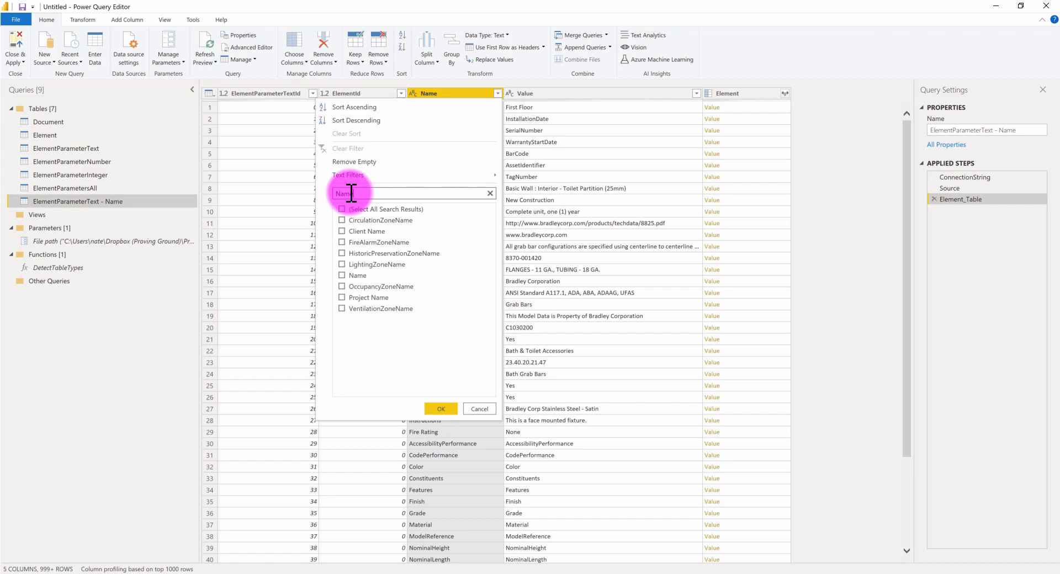
left_click(342, 275)
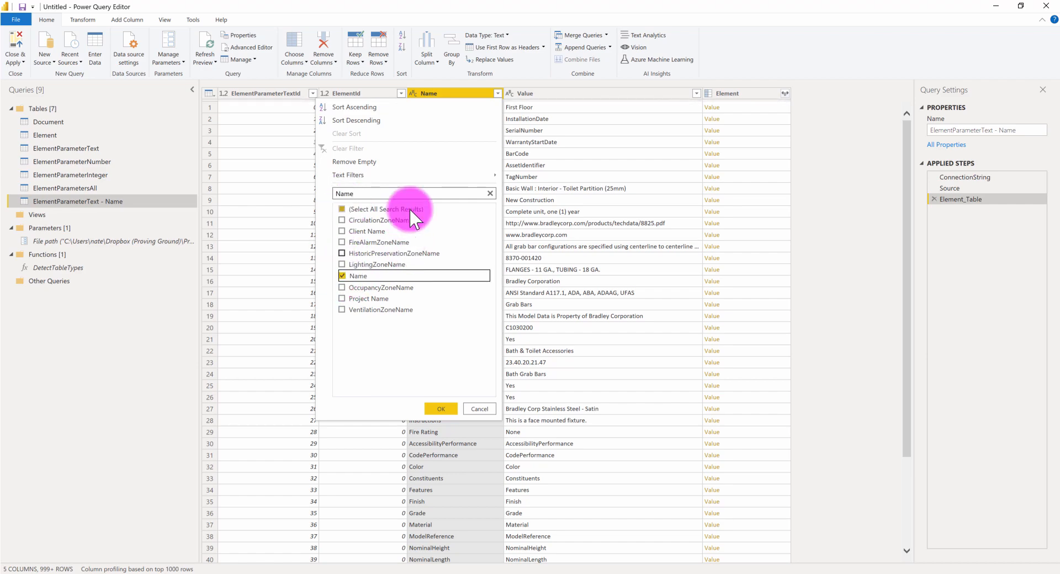
left_click(443, 409)
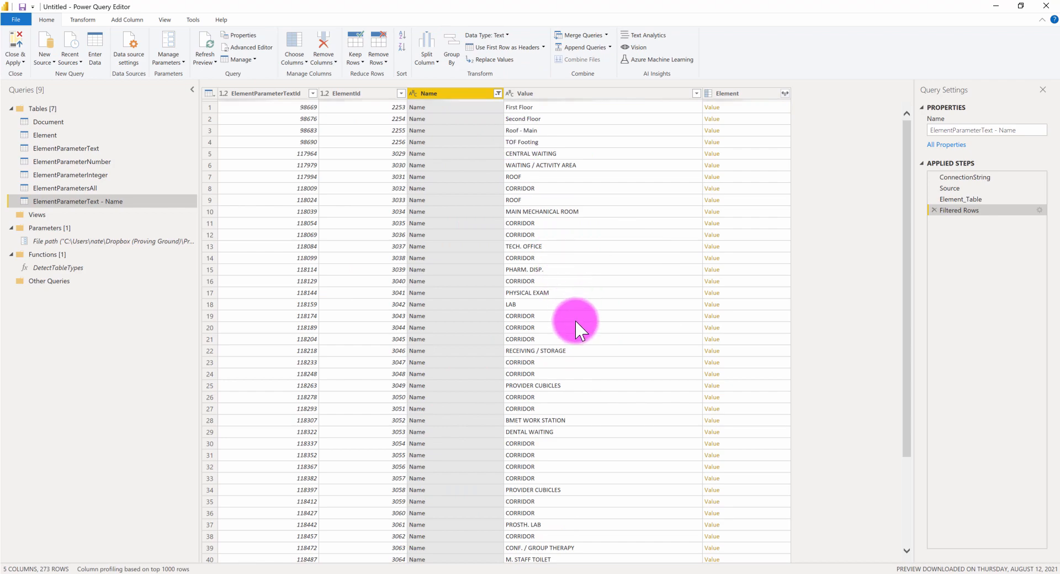
- Remove the Name column from the filtered text query and rename its Value column as "Name"
scroll(475, 353, "down", 20)
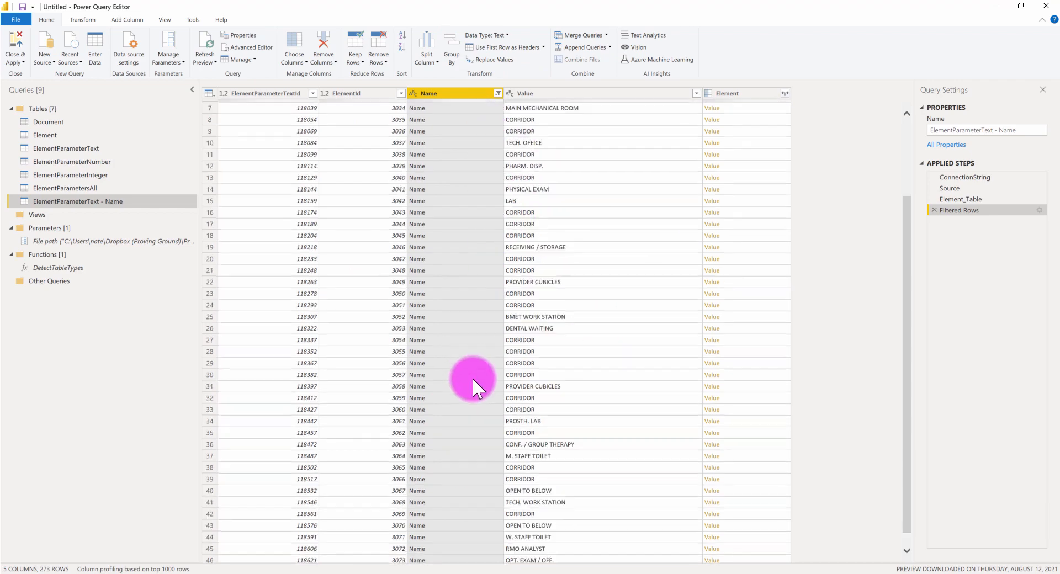
scroll(464, 393, "up", 20)
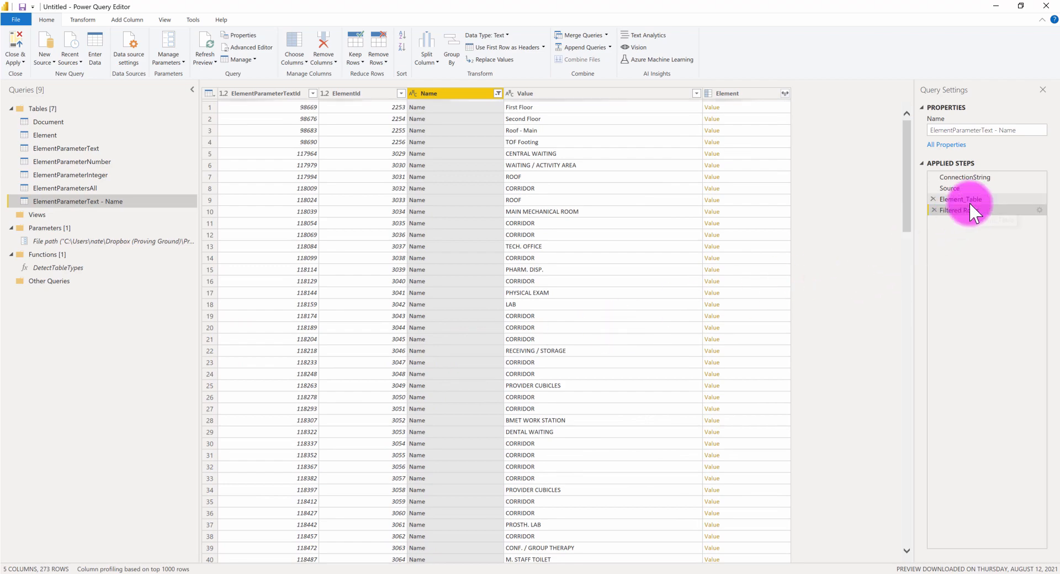
scroll(455, 193, "down", 15)
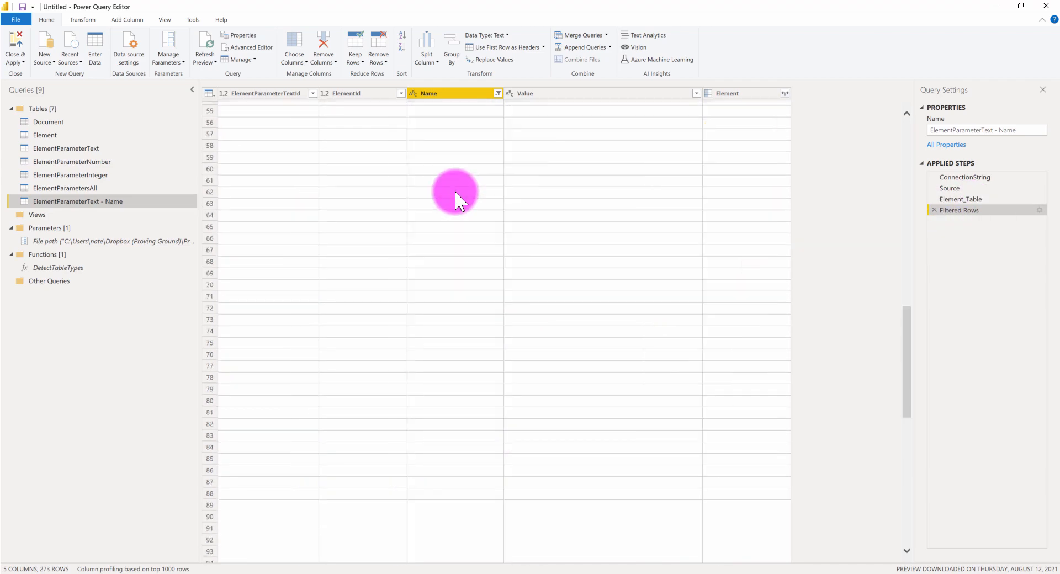
scroll(456, 193, "up", 15)
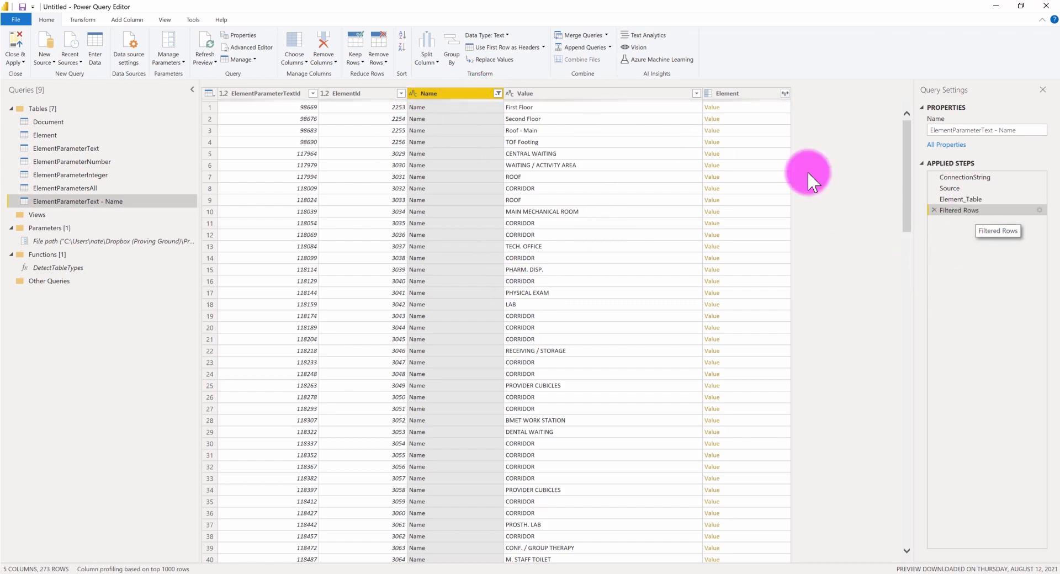
right_click(452, 90)
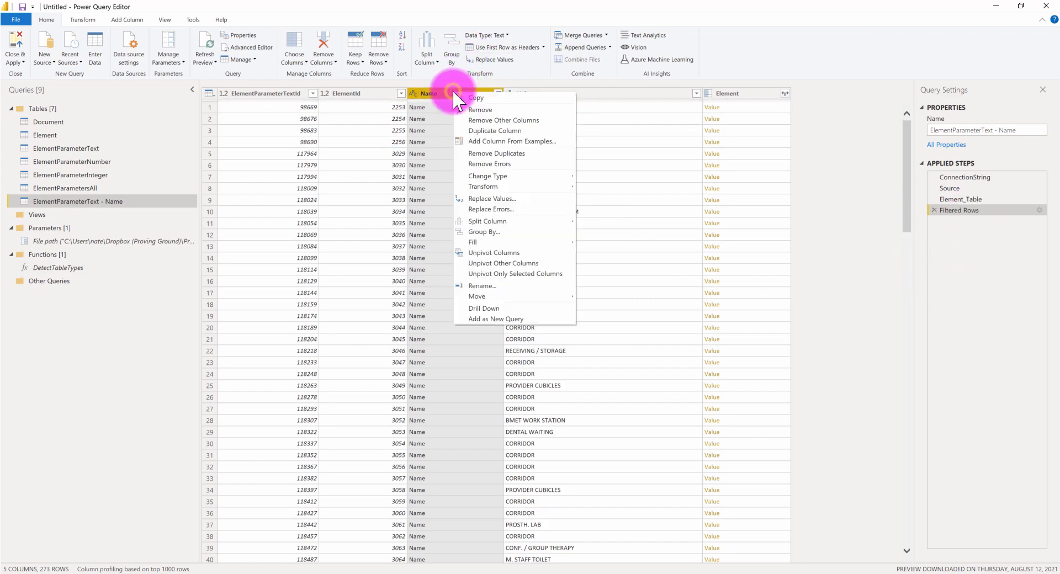
left_click(480, 109)
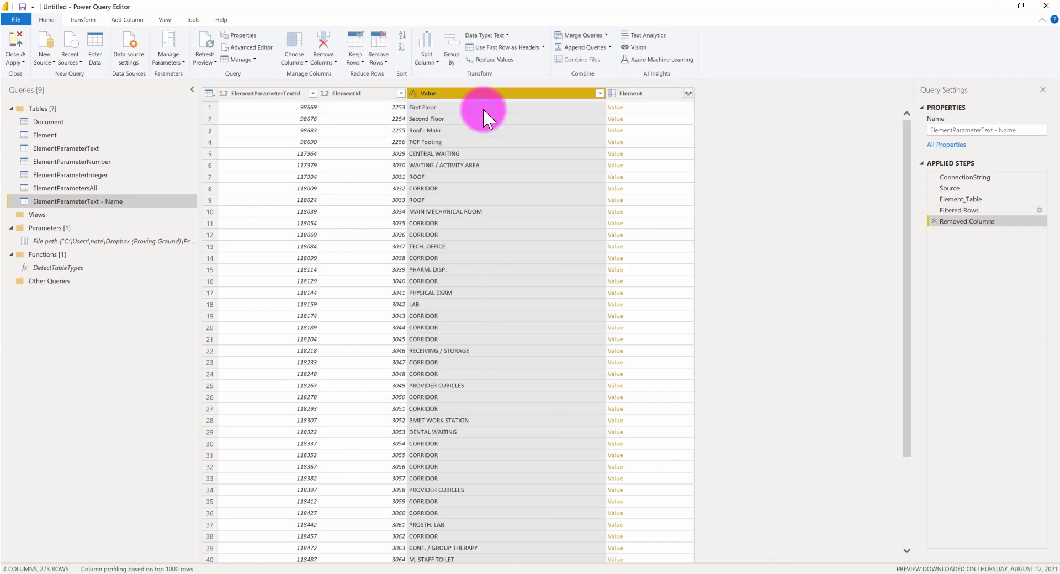
right_click(432, 93)
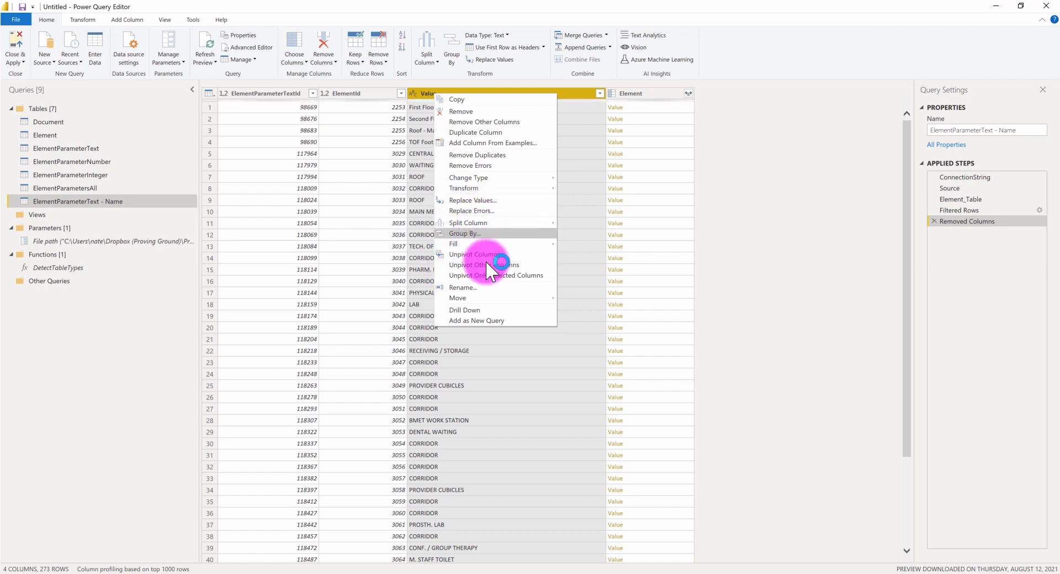
left_click(483, 287)
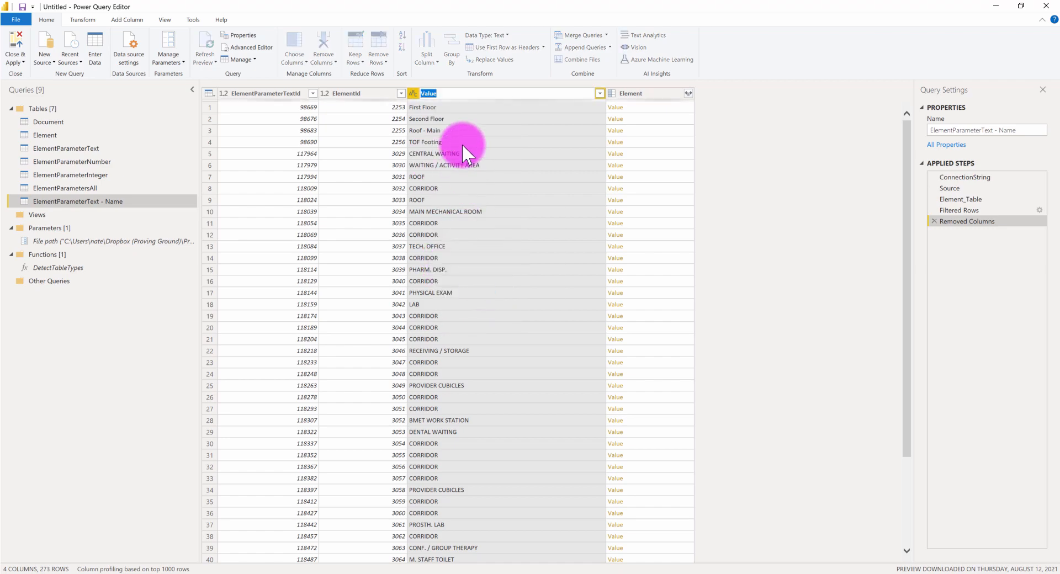
type("Name")
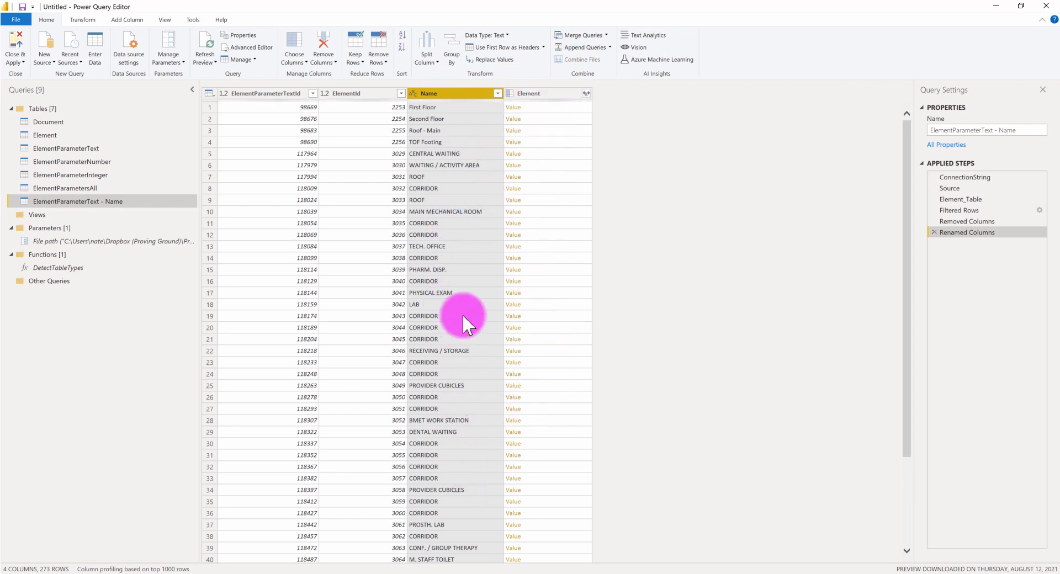
- Duplicate the ElementParameterNumber query and rename the copy as "ElementParameterNumber - Area"
right_click(117, 161)
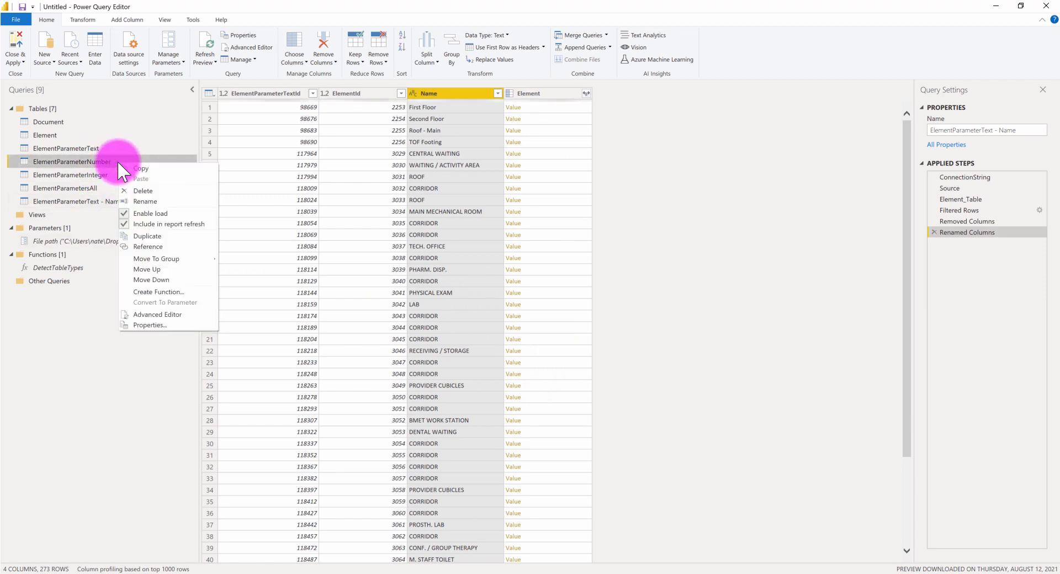
left_click(156, 234)
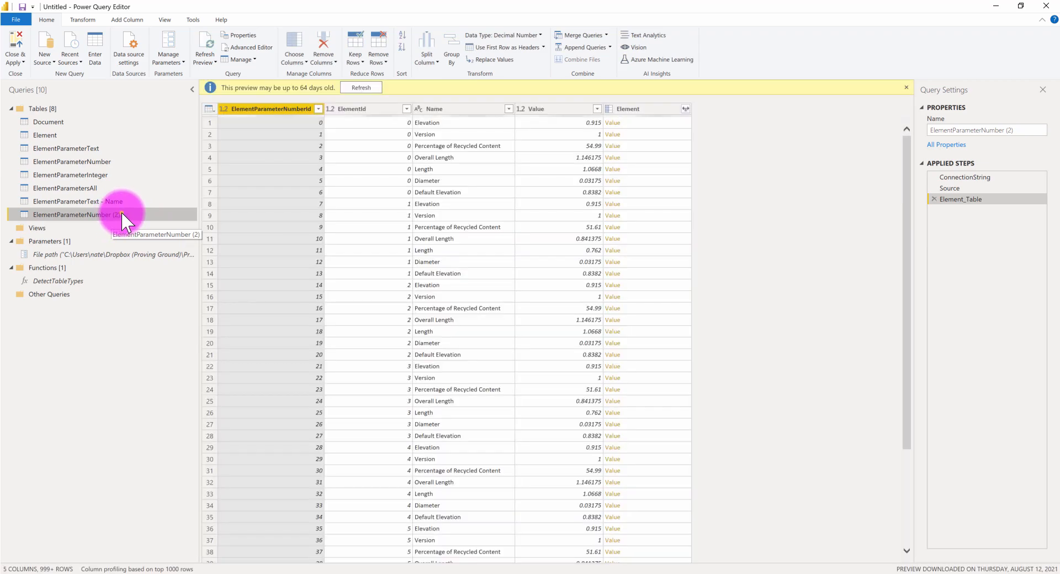
right_click(121, 214)
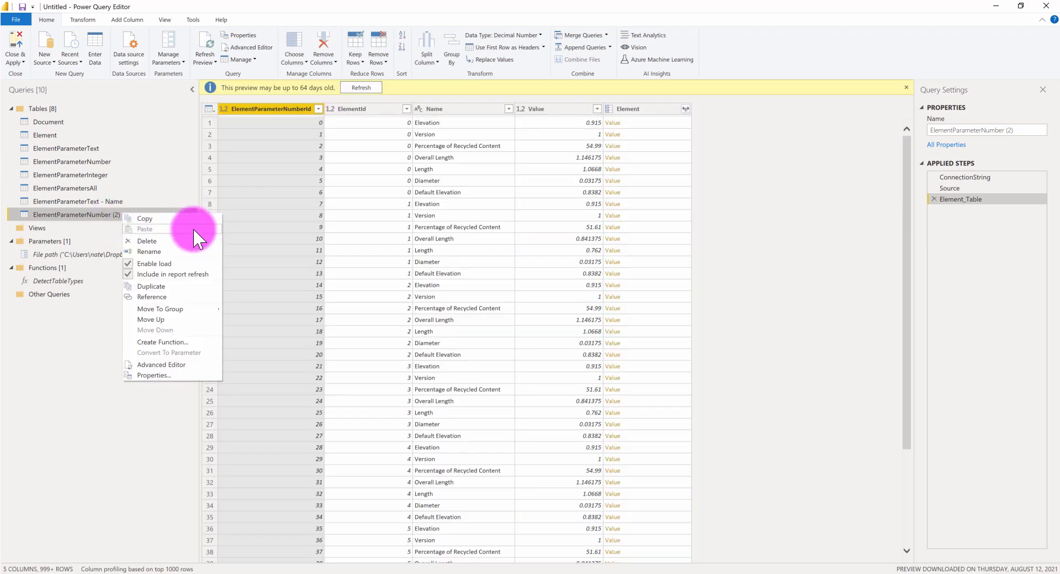
left_click(149, 251)
left_click(120, 214)
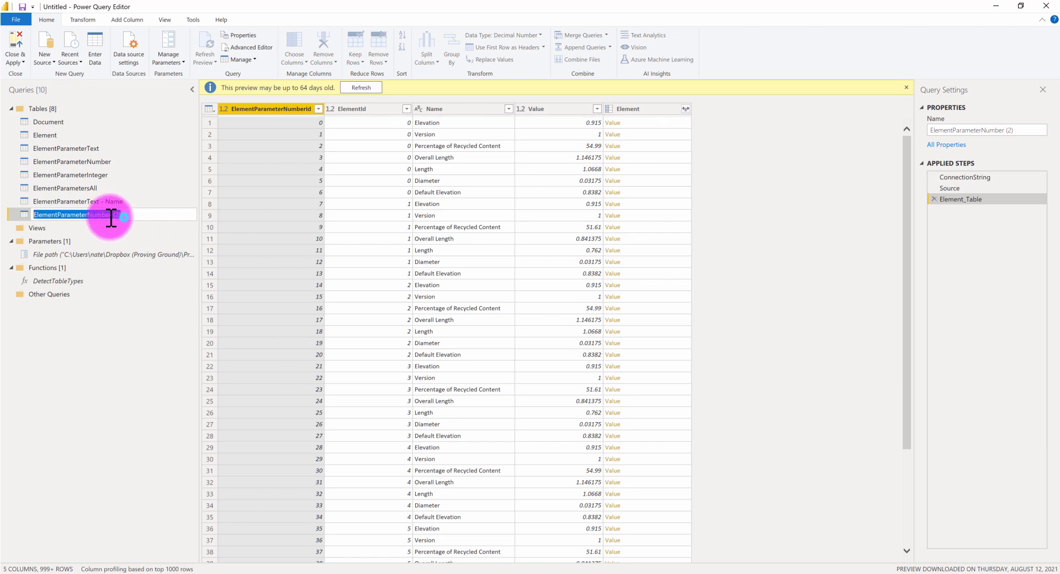
double_click(116, 215)
key("BackSpace")
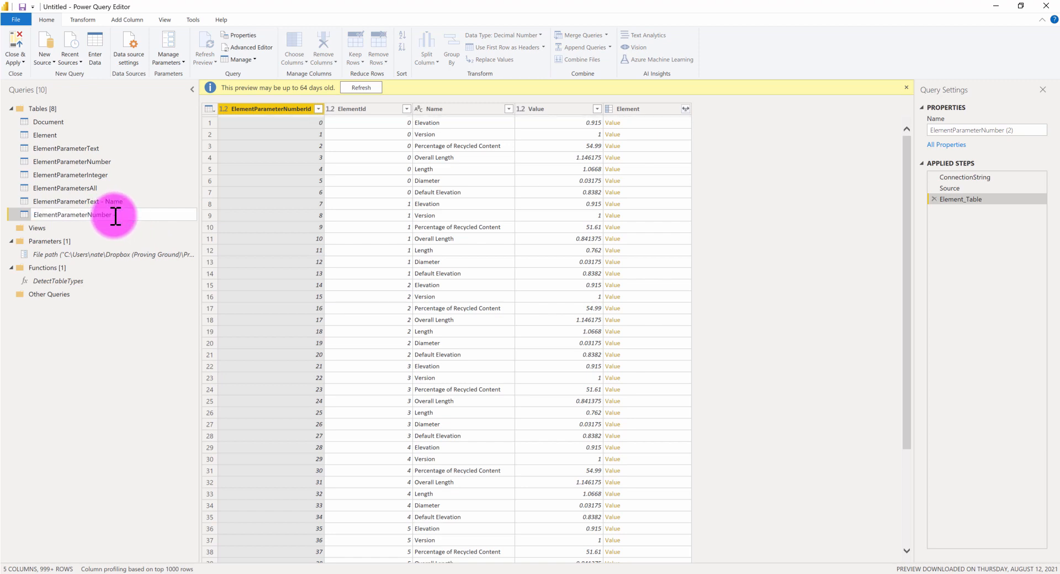
type("- Area")
key("Return")
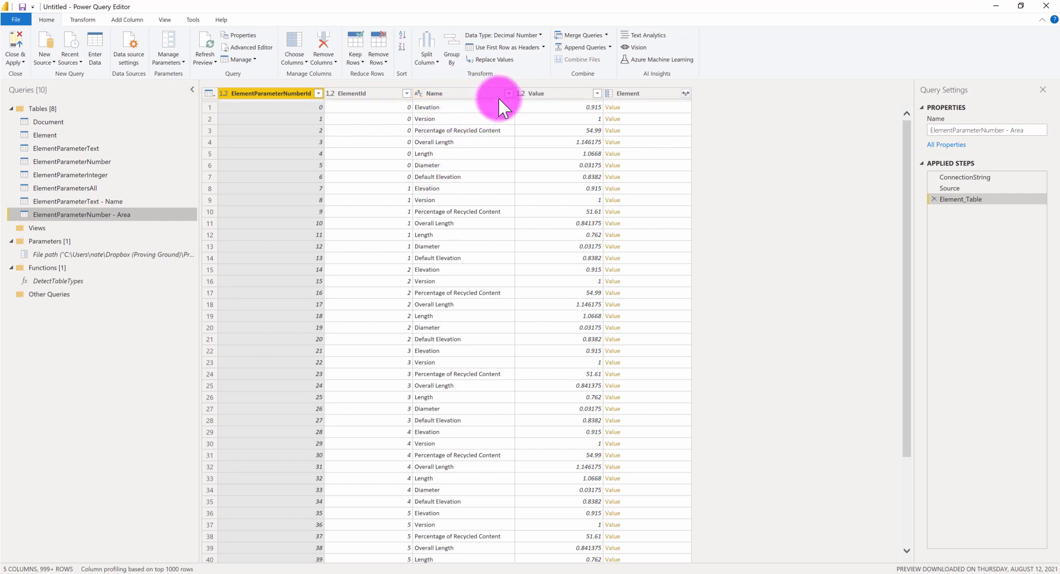
- Filter the ElementParameterNumber - Area query to rows whose Name value is only "Area"
left_click(506, 93)
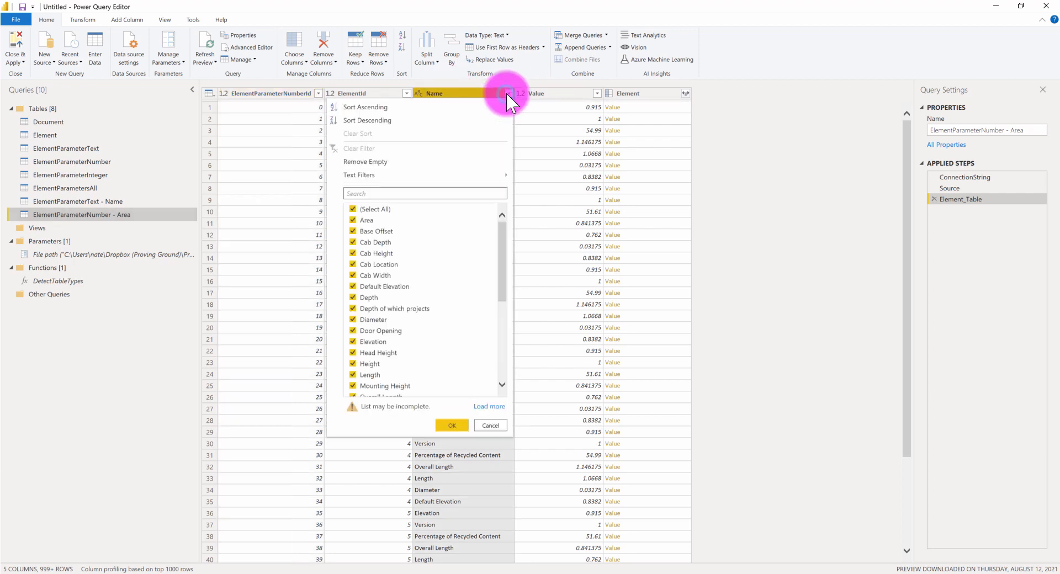
left_click(352, 209)
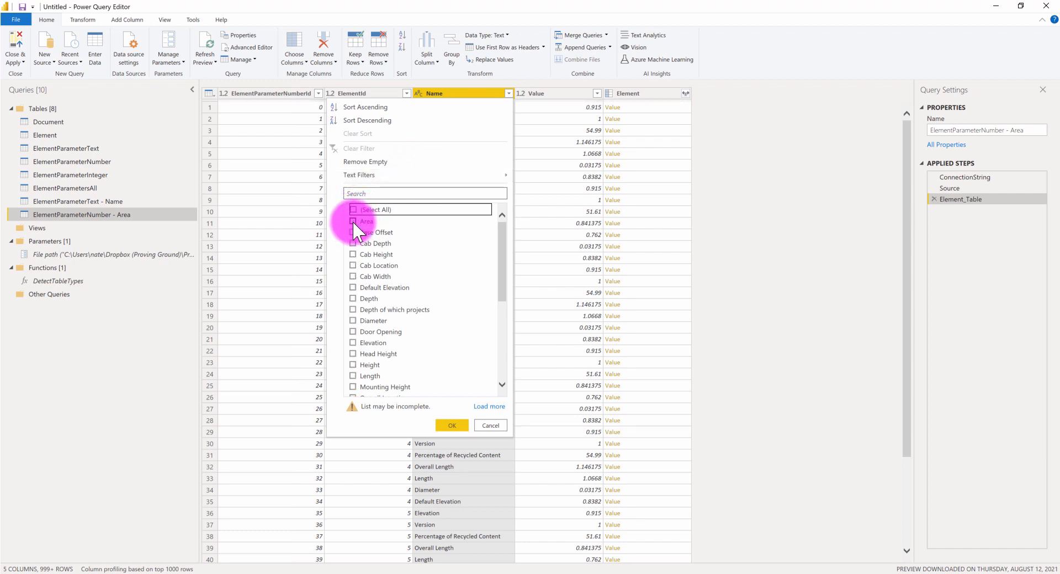
left_click(352, 220)
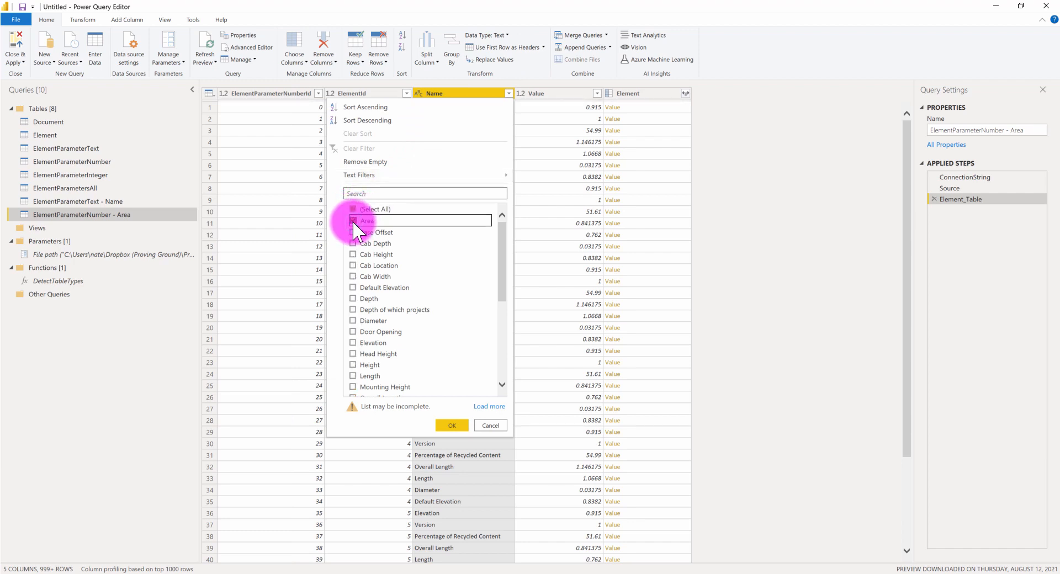
left_click(449, 425)
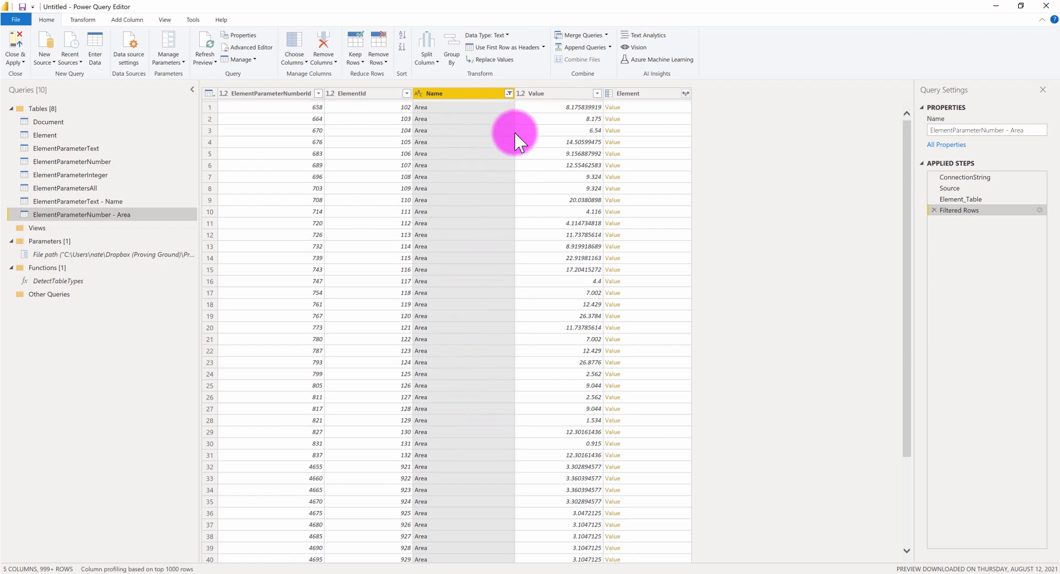
- Remove the Name column from the filtered number query and rename its Value column as "Area"
right_click(450, 94)
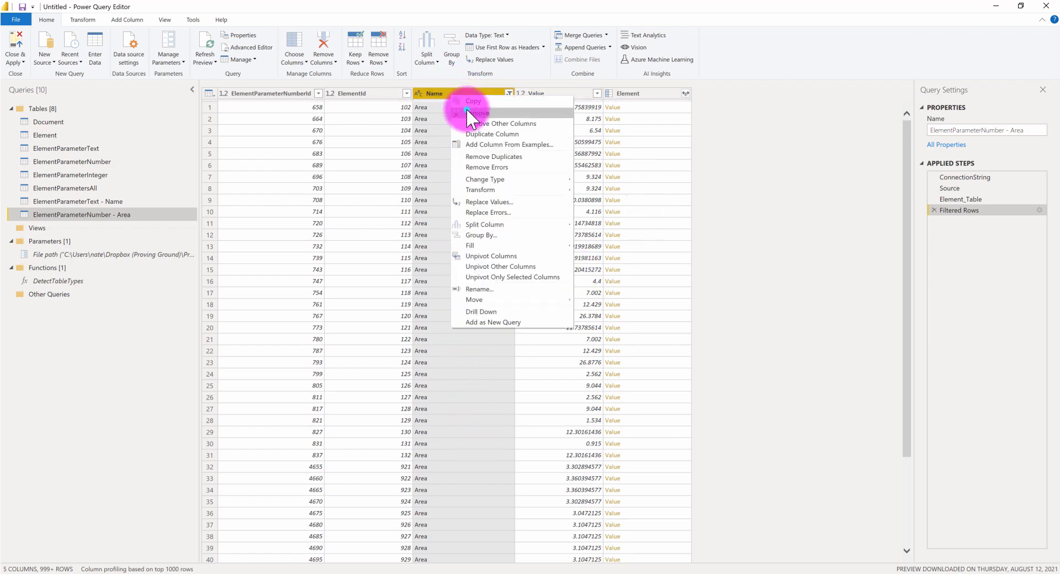
left_click(467, 112)
right_click(441, 95)
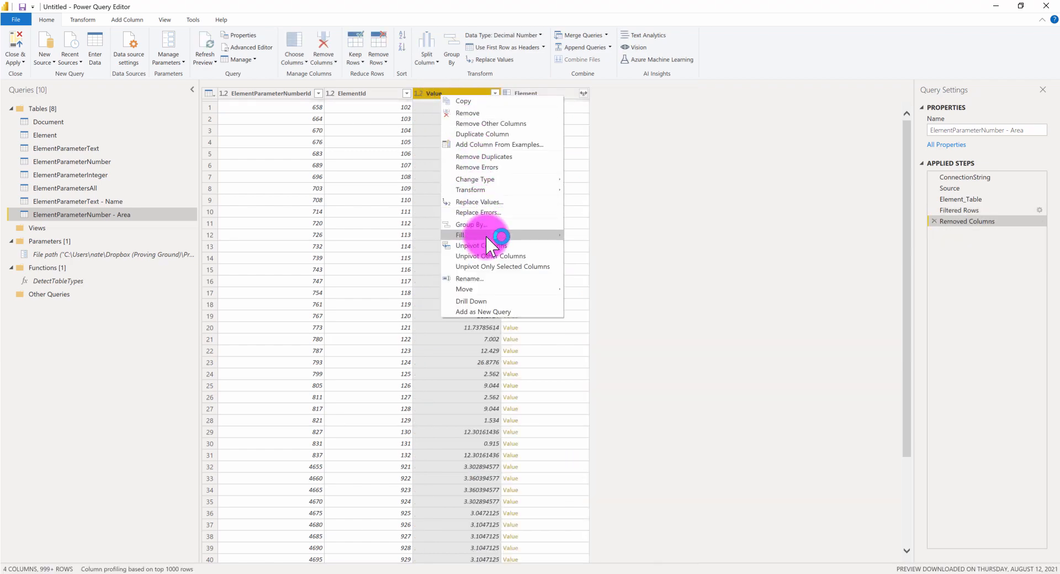
left_click(474, 278)
type("Area")
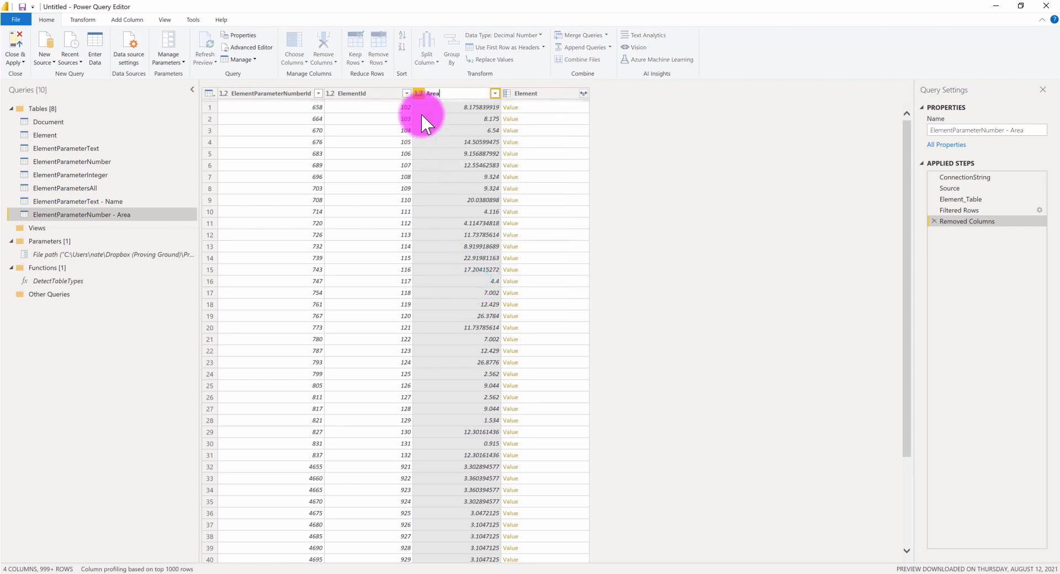
key("Return")
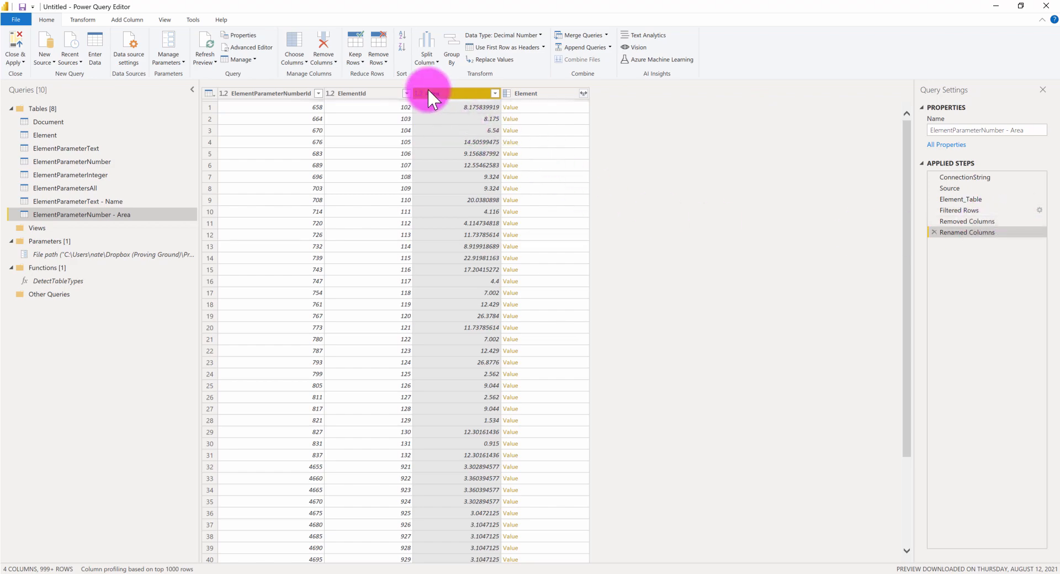
- Compare the columns and rows of the ElementParameterText - Name and ElementParameterNumber - Area queries
left_click(116, 201)
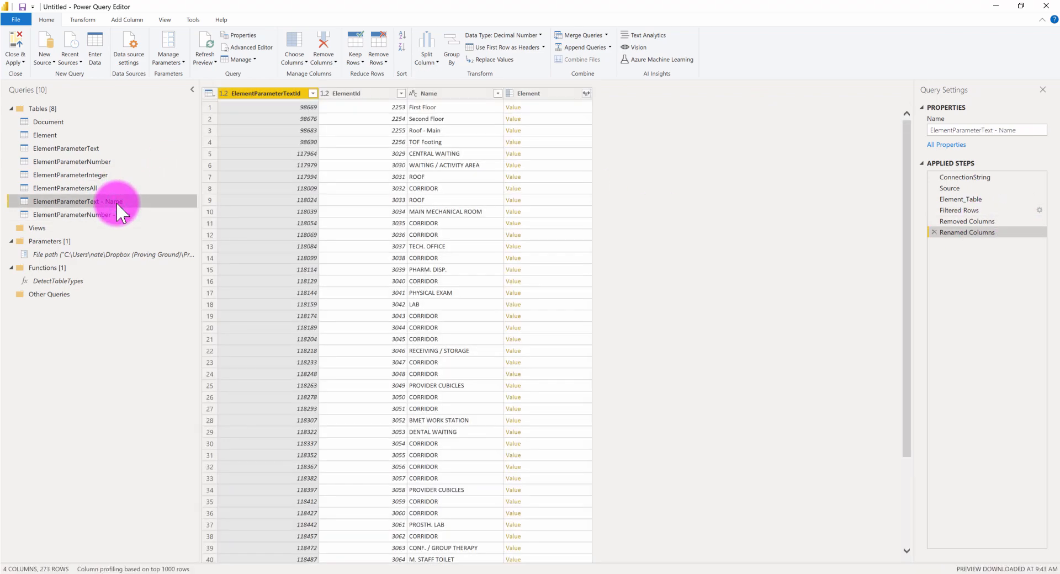
left_click(119, 213)
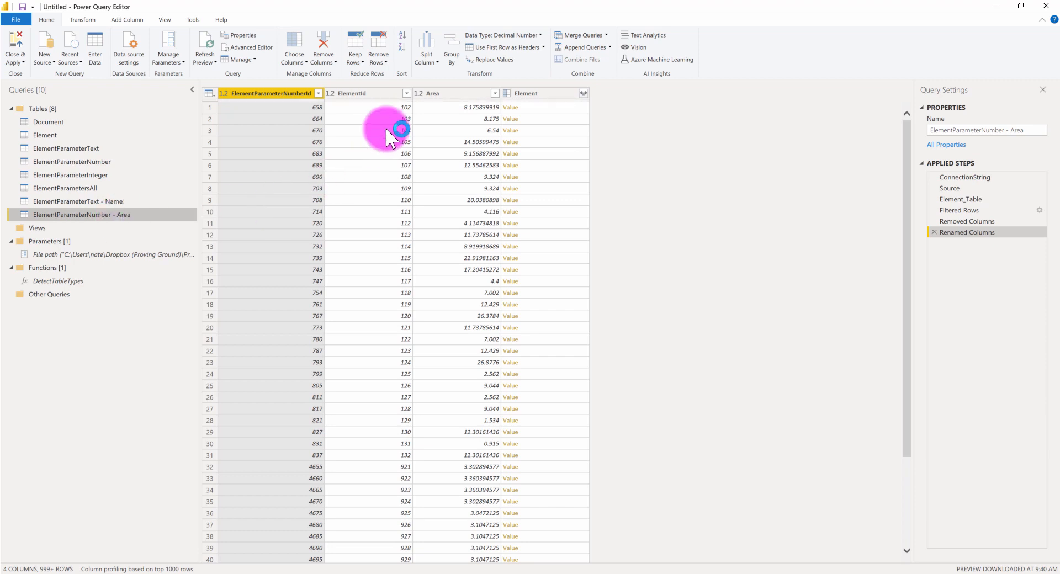
left_click_drag(946, 178, 963, 219)
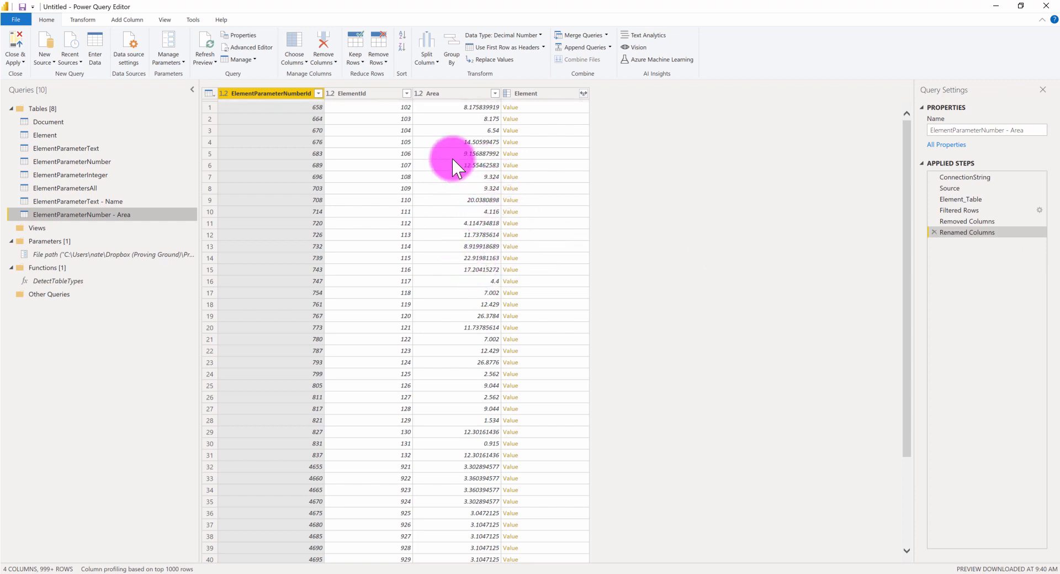
left_click(81, 200)
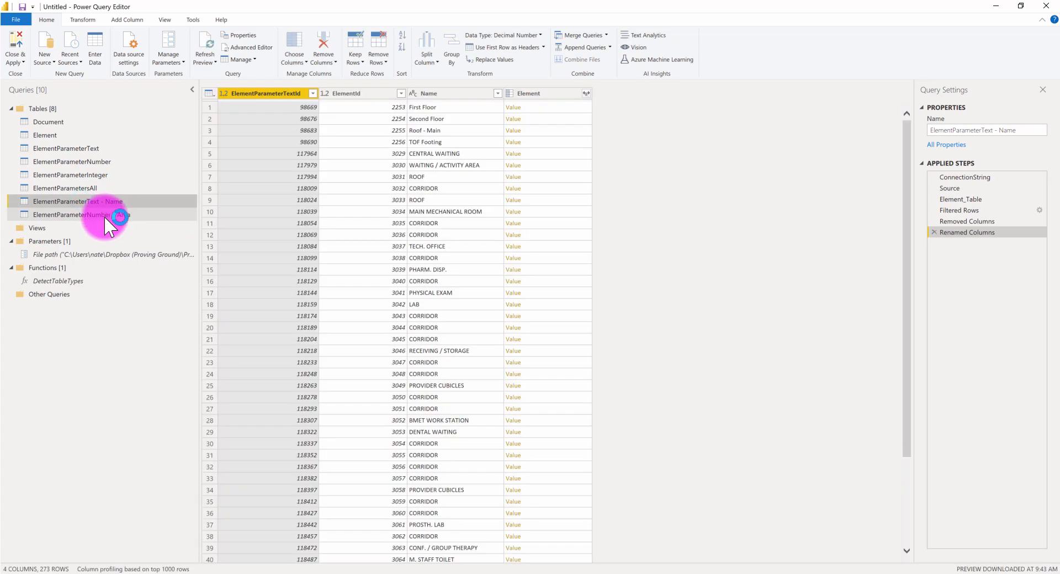
left_click(104, 216)
left_click(100, 201)
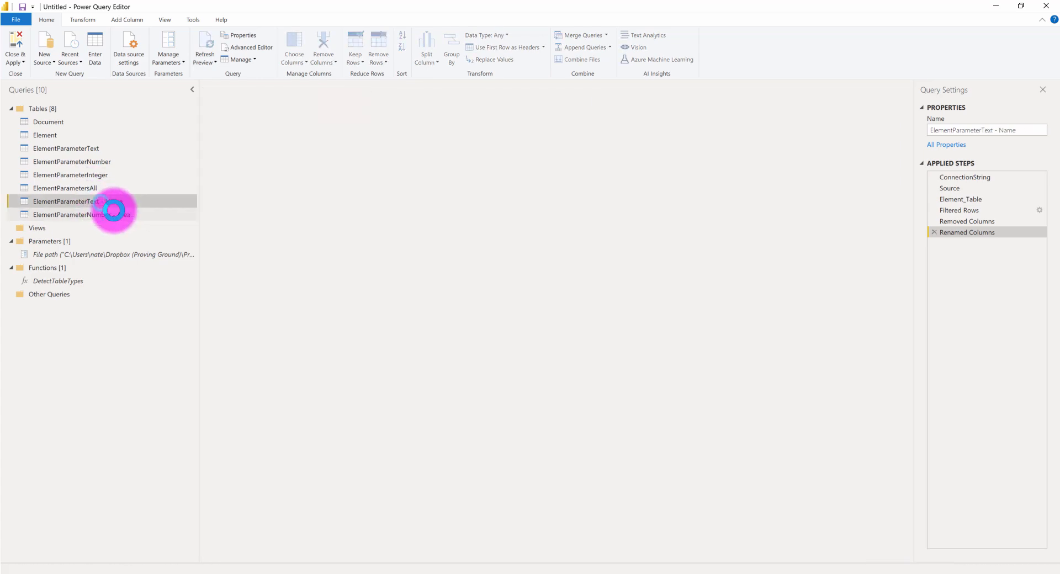
left_click(114, 209)
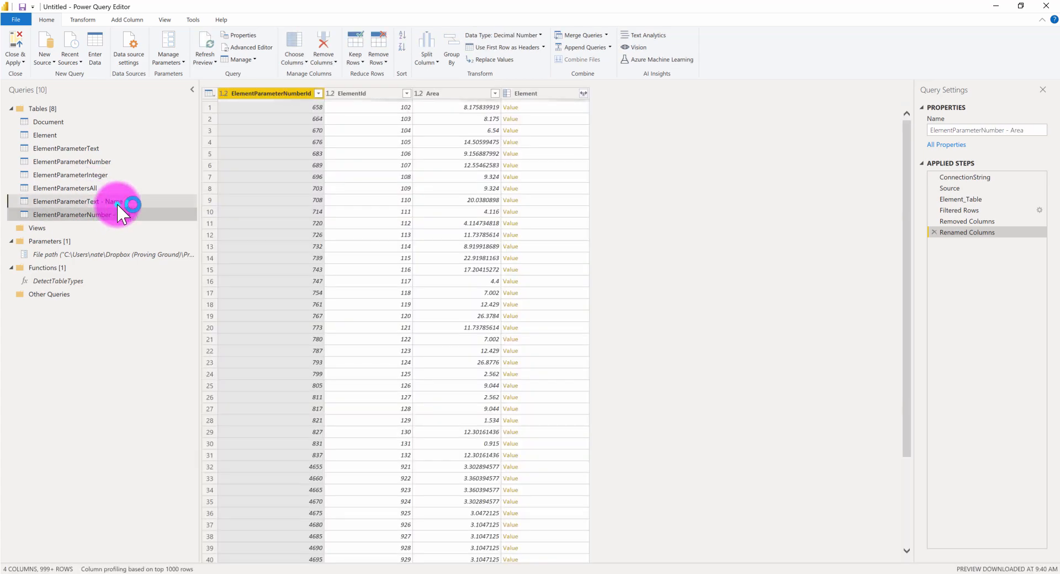
- Merge ElementParameterText - Name with ElementParameterNumber - Area as a new query, matching on ElementId with a Left Outer join
left_click(118, 203)
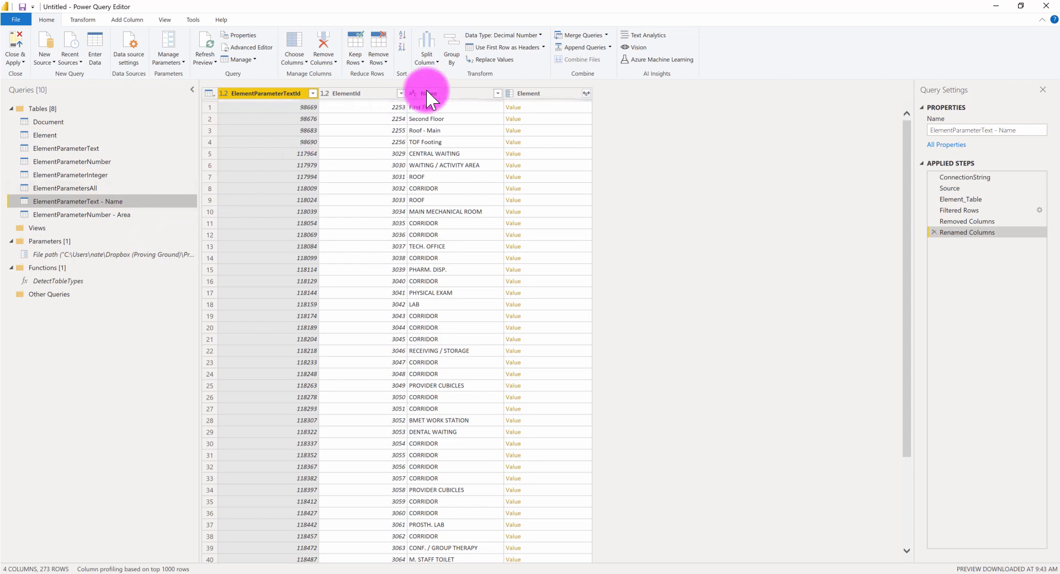
left_click(606, 35)
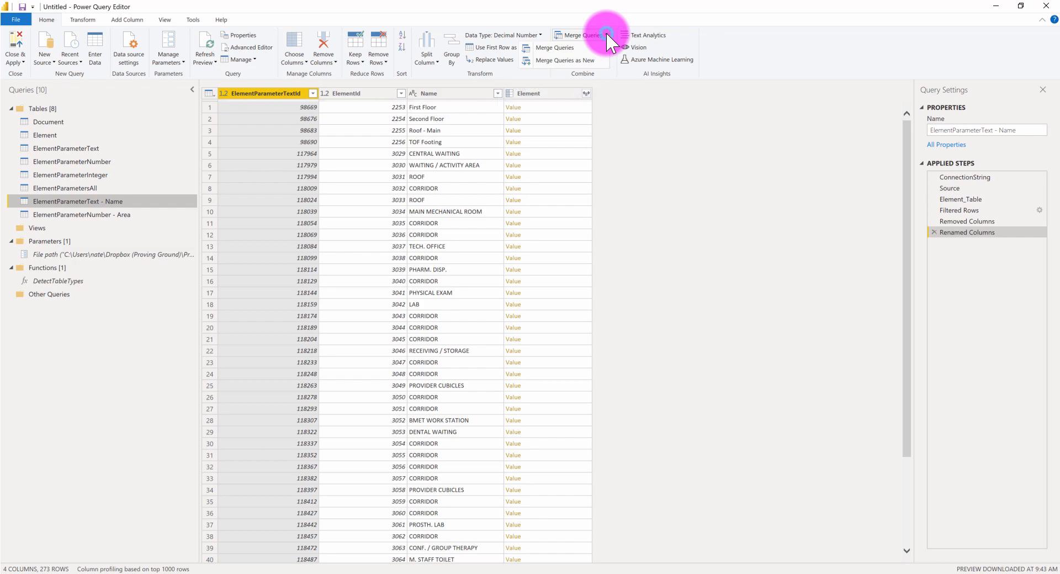
left_click(584, 58)
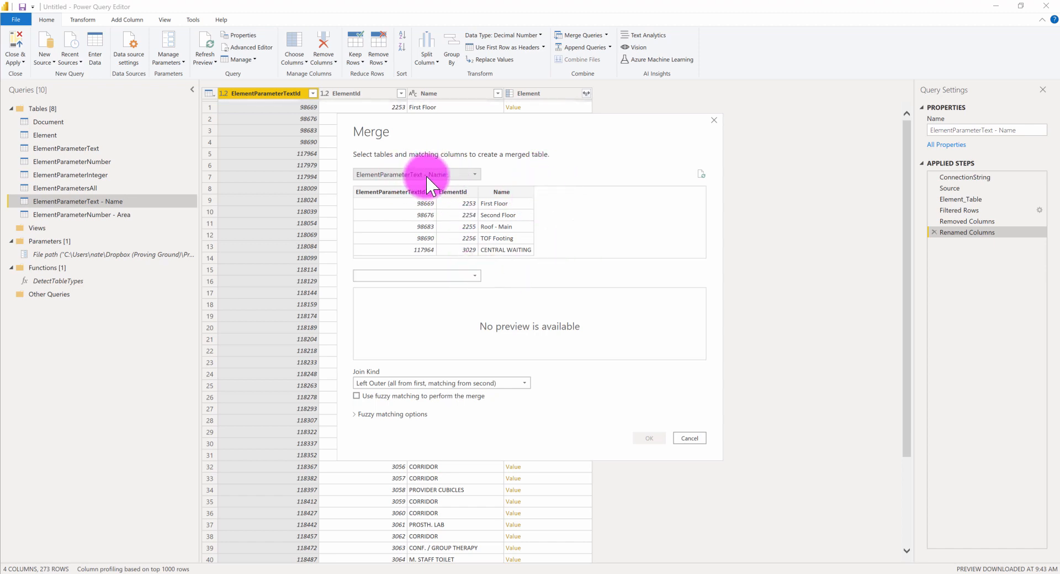
left_click(468, 278)
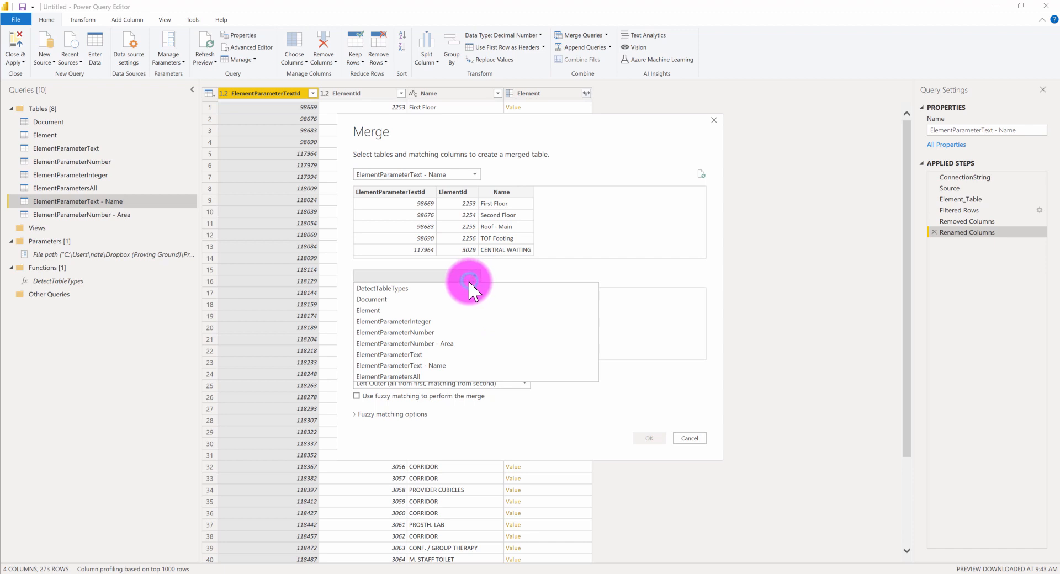
left_click(456, 340)
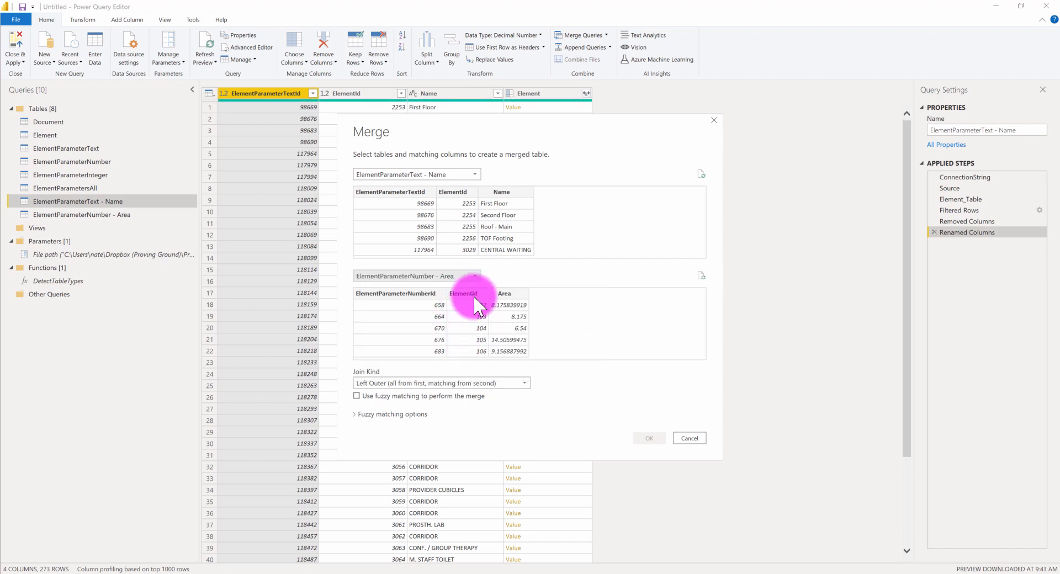
left_click(453, 191)
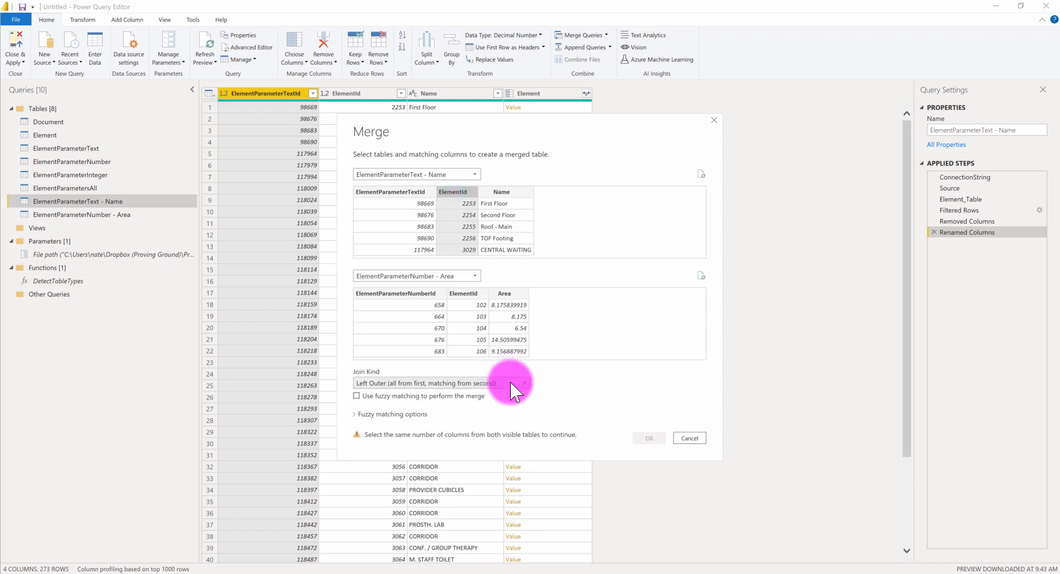
left_click(458, 294)
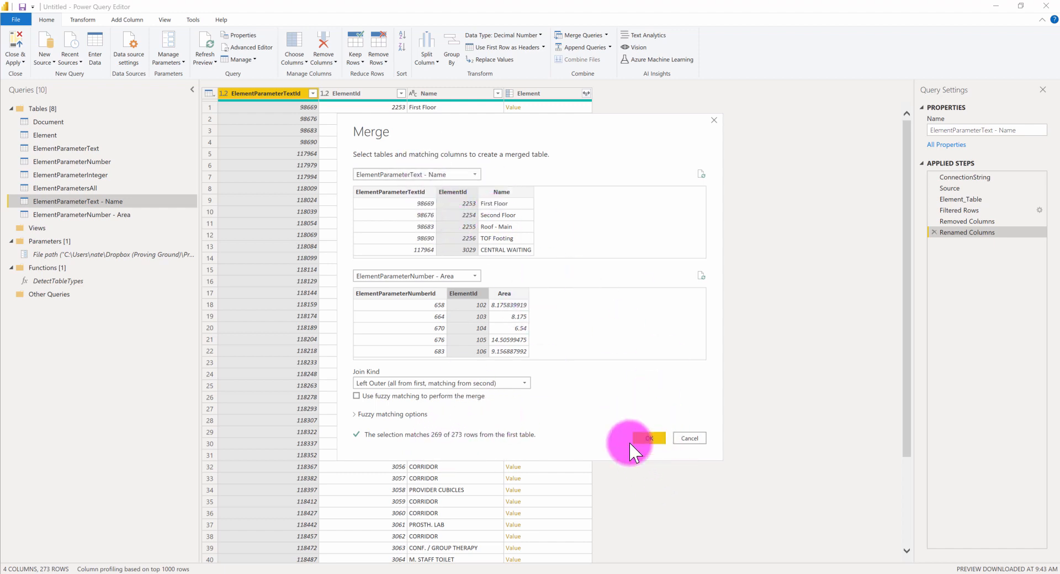
left_click(643, 438)
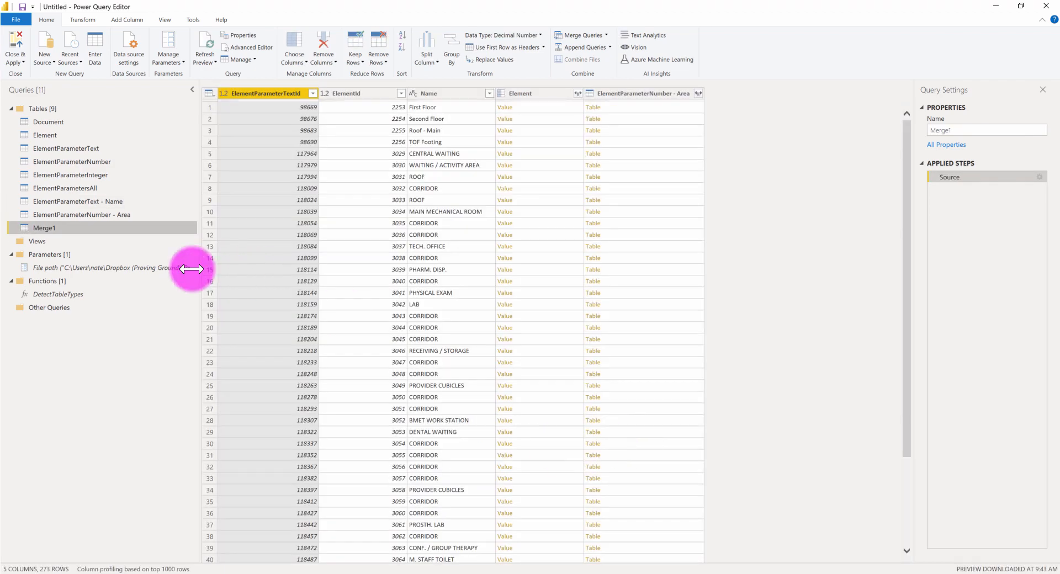
- Rename the merged query as "NameArea"
right_click(42, 227)
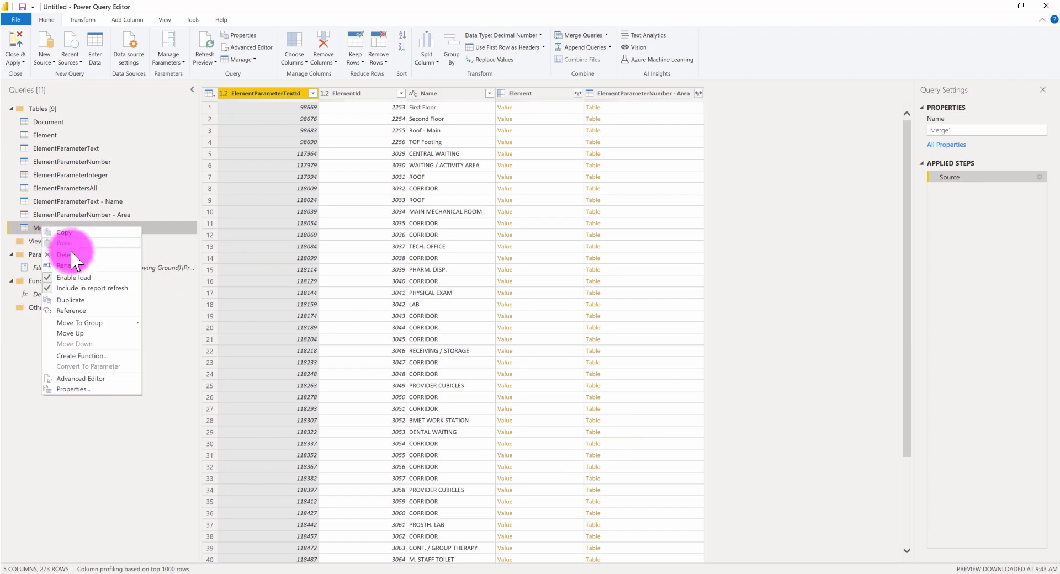
left_click(81, 263)
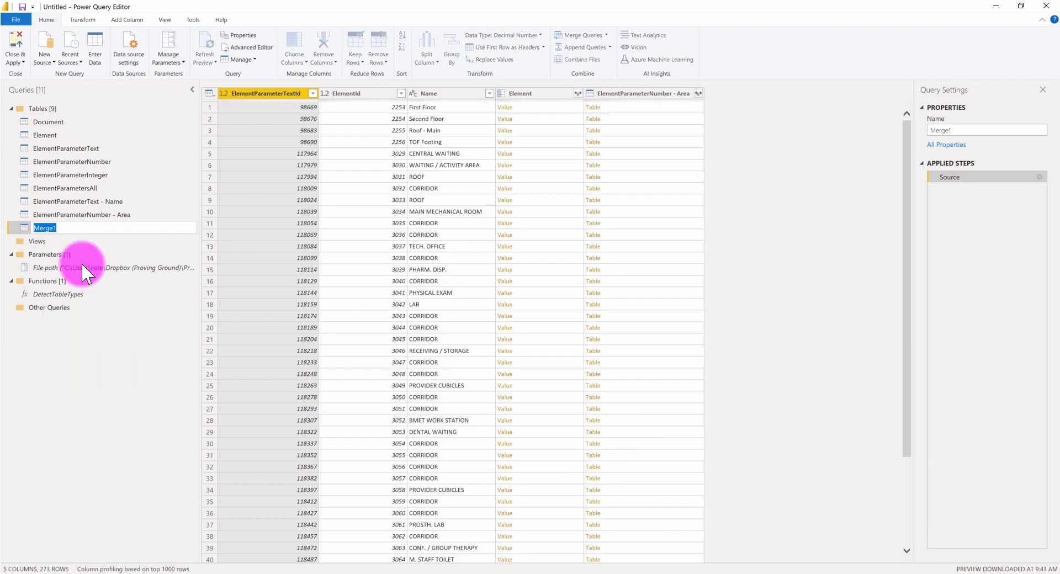
type("NameArea")
key("Return")
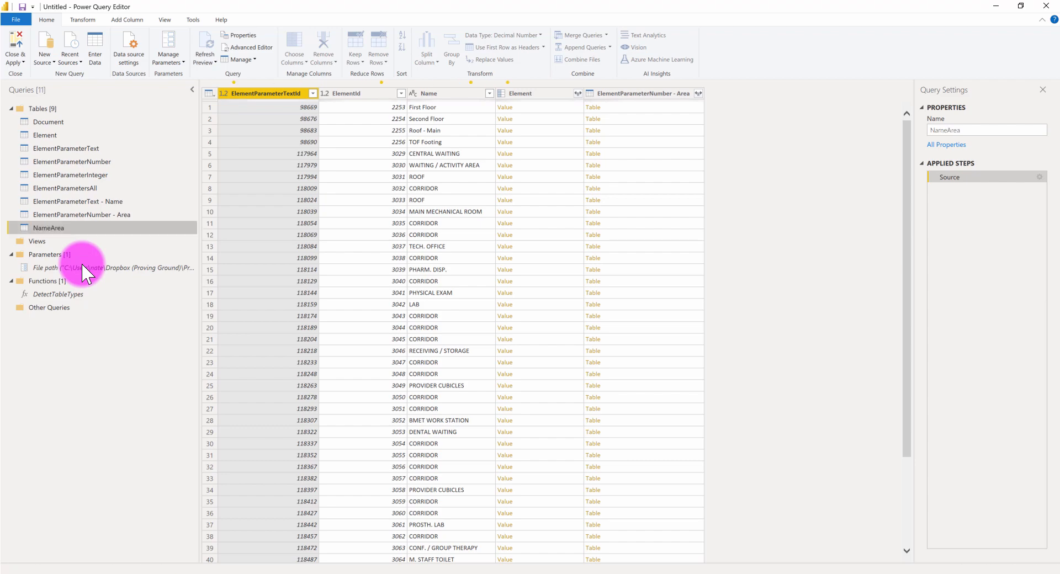
left_click(60, 227)
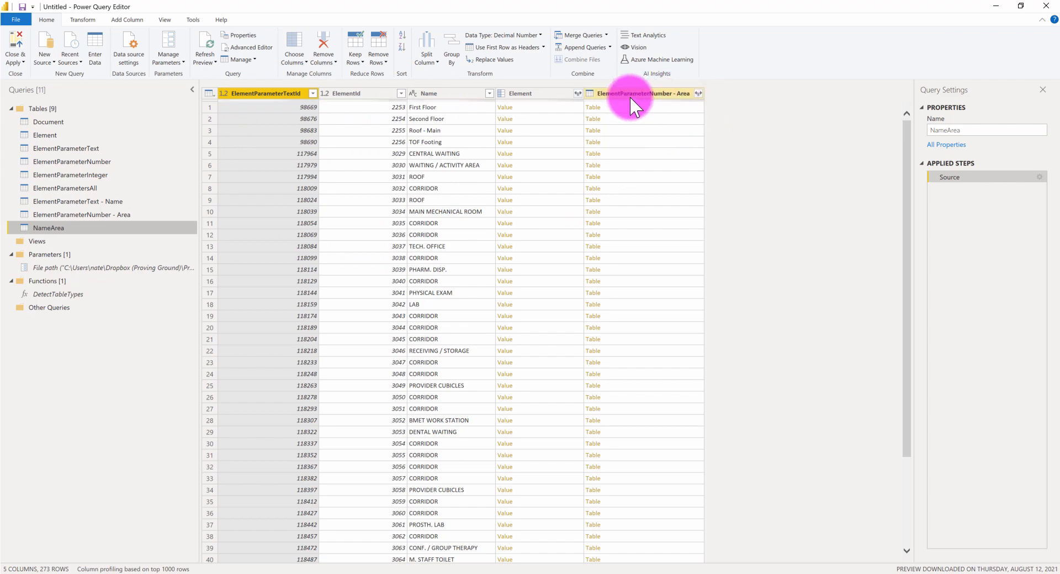
- Expand the ElementParameterNumber - Area column to include only Area, without the original column name as prefix
left_click(698, 94)
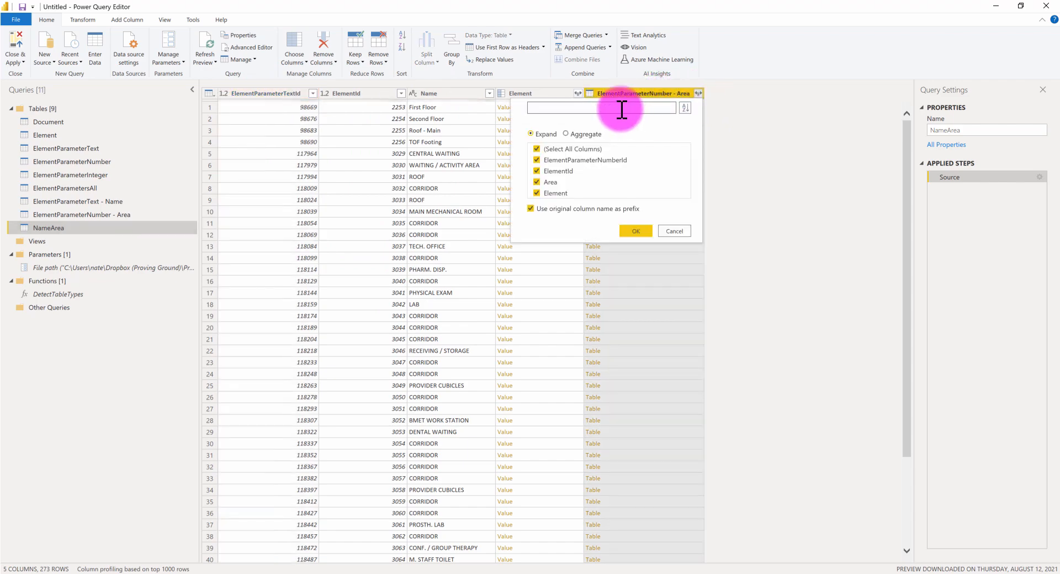
left_click(534, 148)
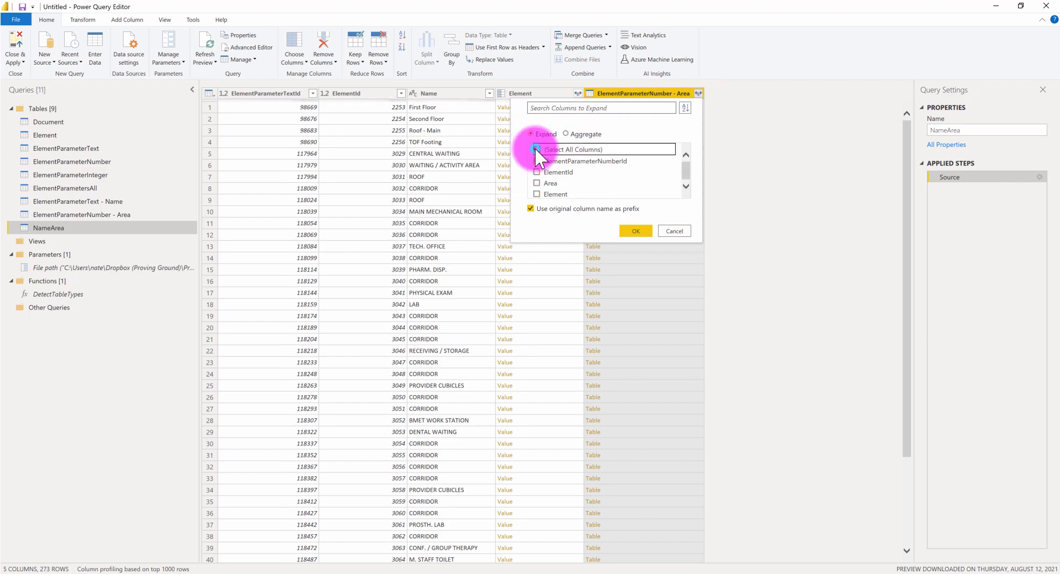
left_click(537, 182)
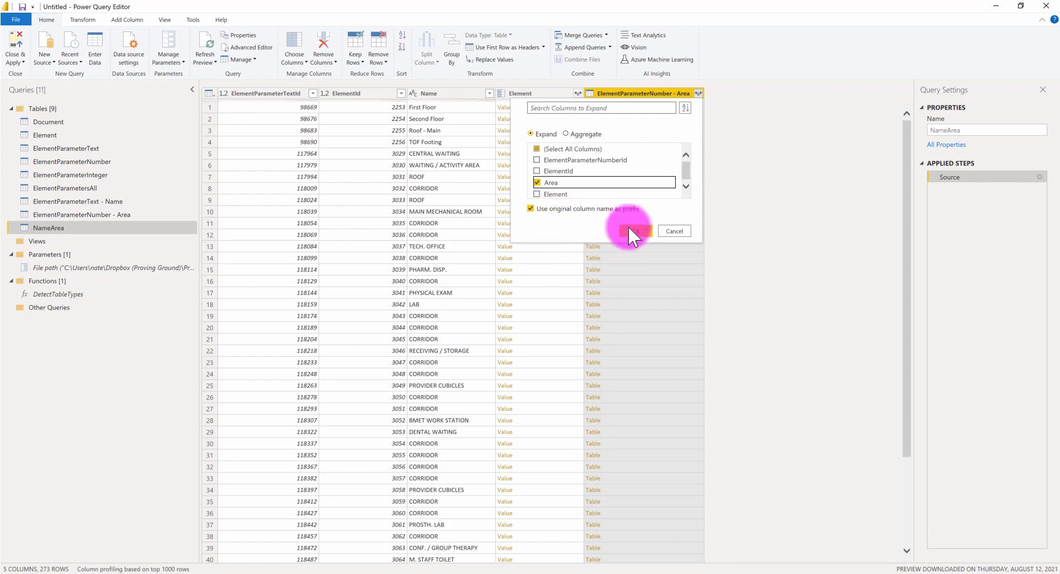
left_click(531, 208)
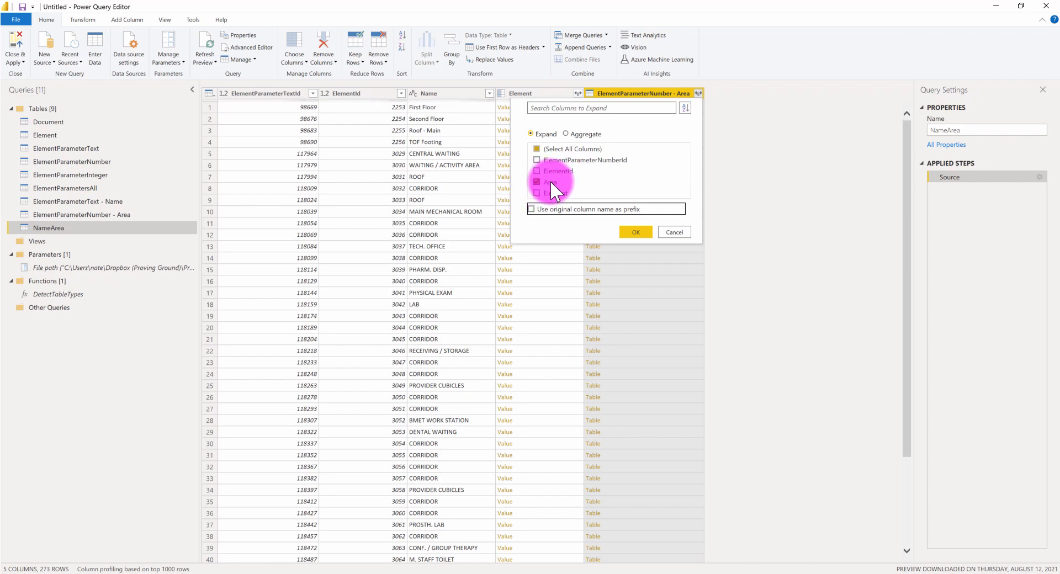
left_click(635, 226)
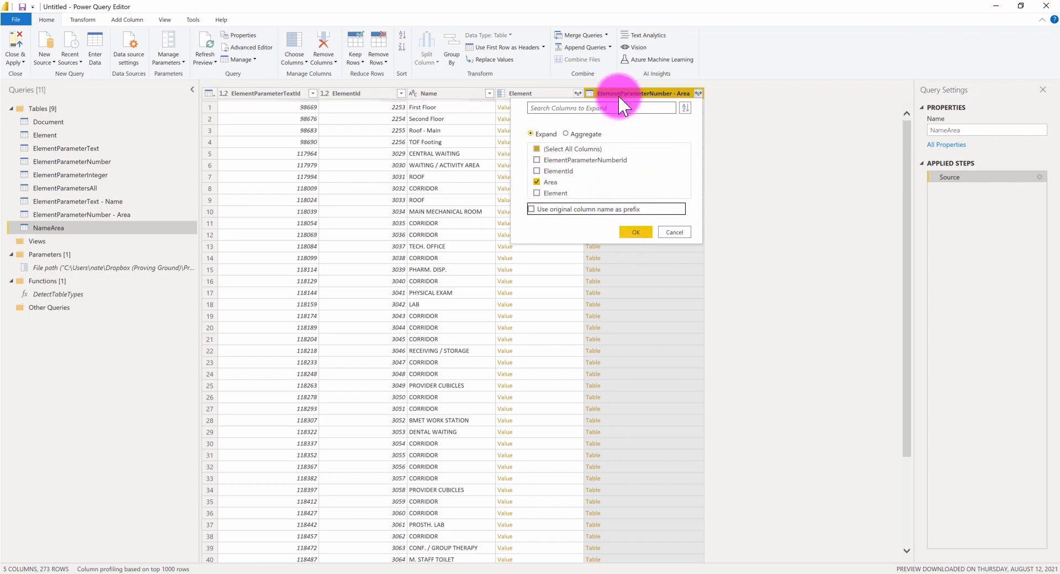
left_click(638, 233)
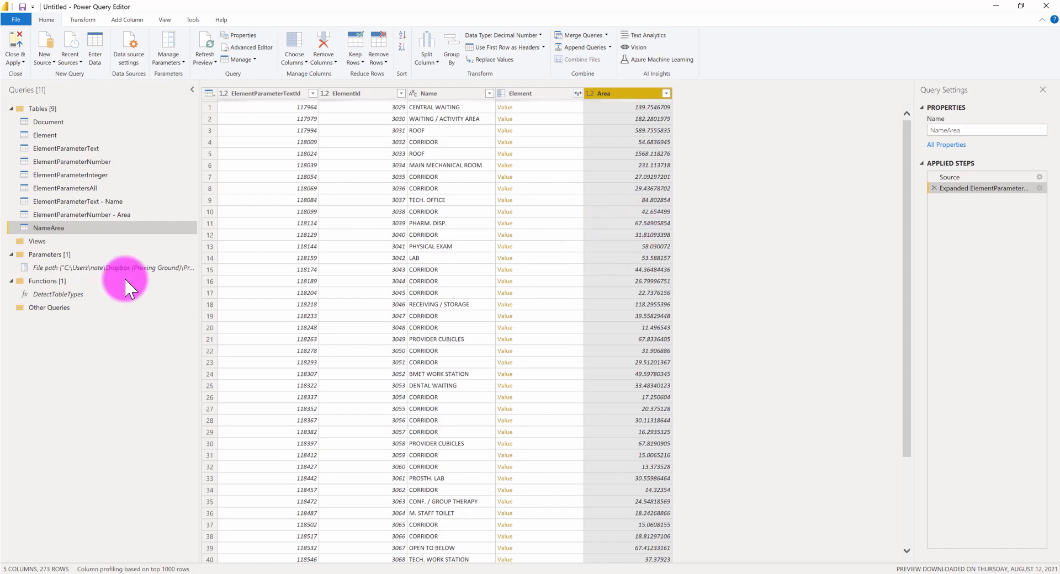
- Apply the query changes and add a table visual beside the 3D model with NameArea's Name and Area fields
left_click(12, 36)
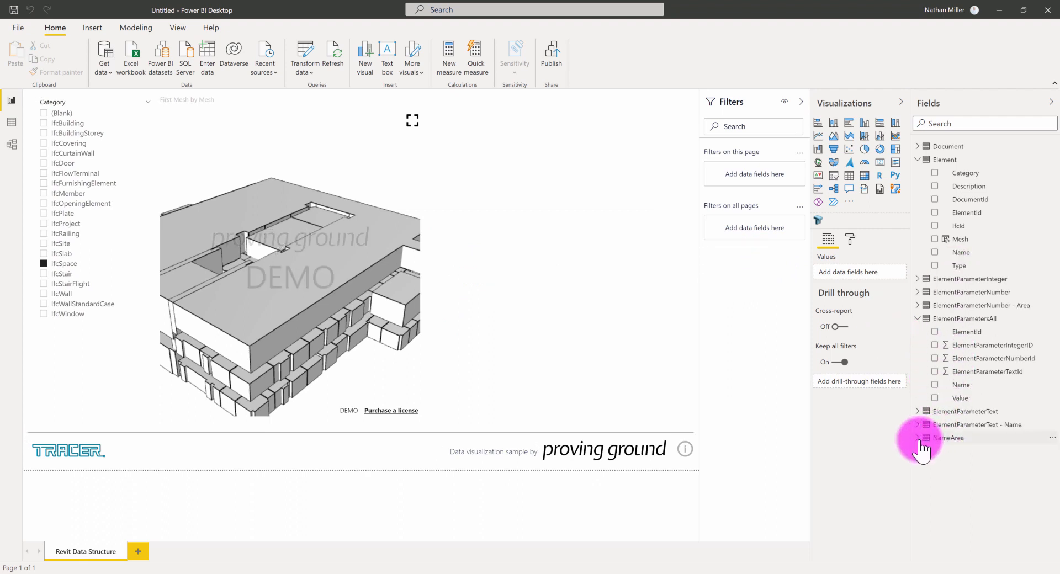
left_click(606, 333)
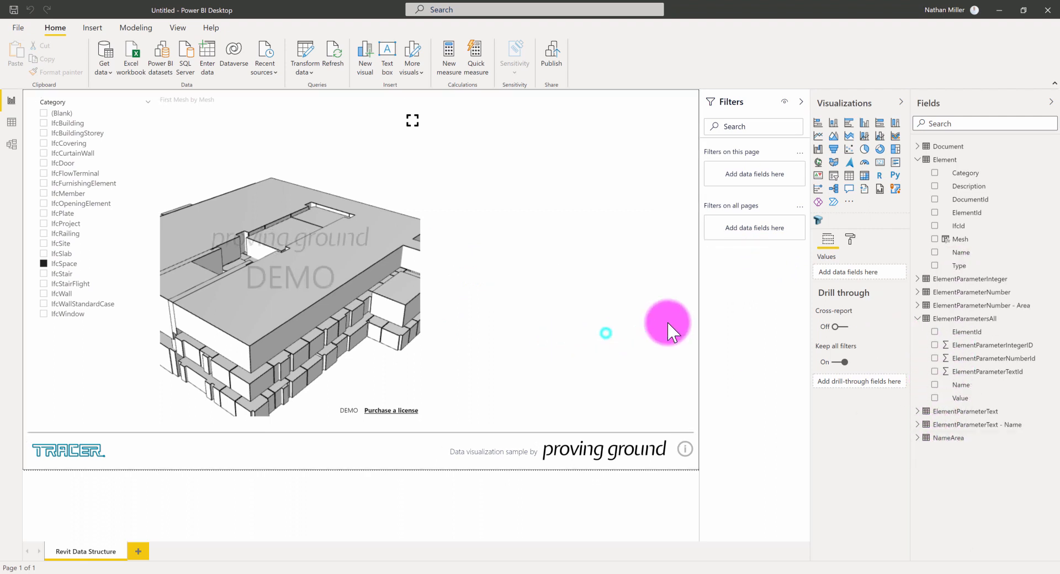
left_click(850, 175)
left_click(914, 437)
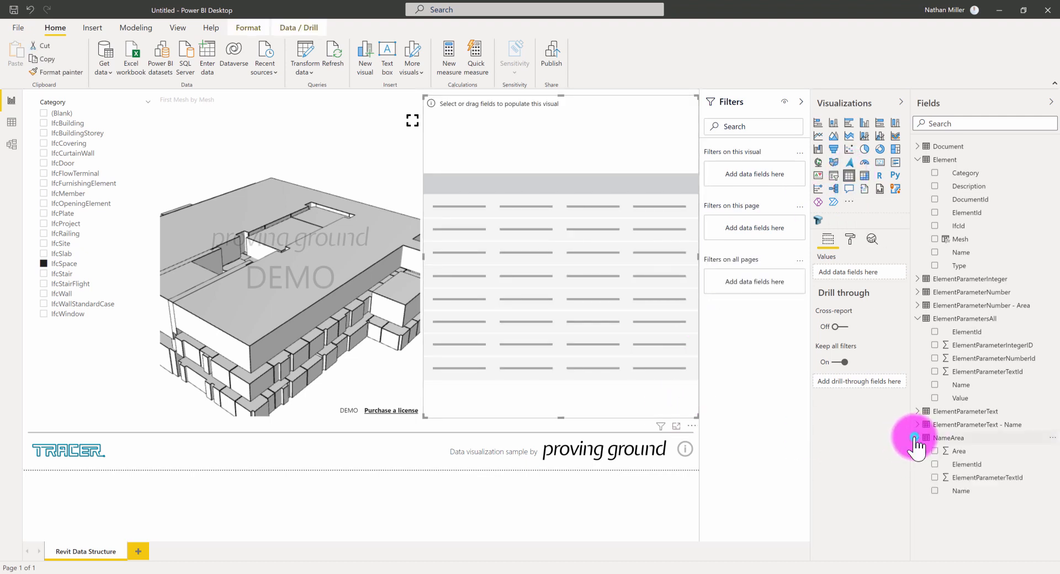
left_click(935, 491)
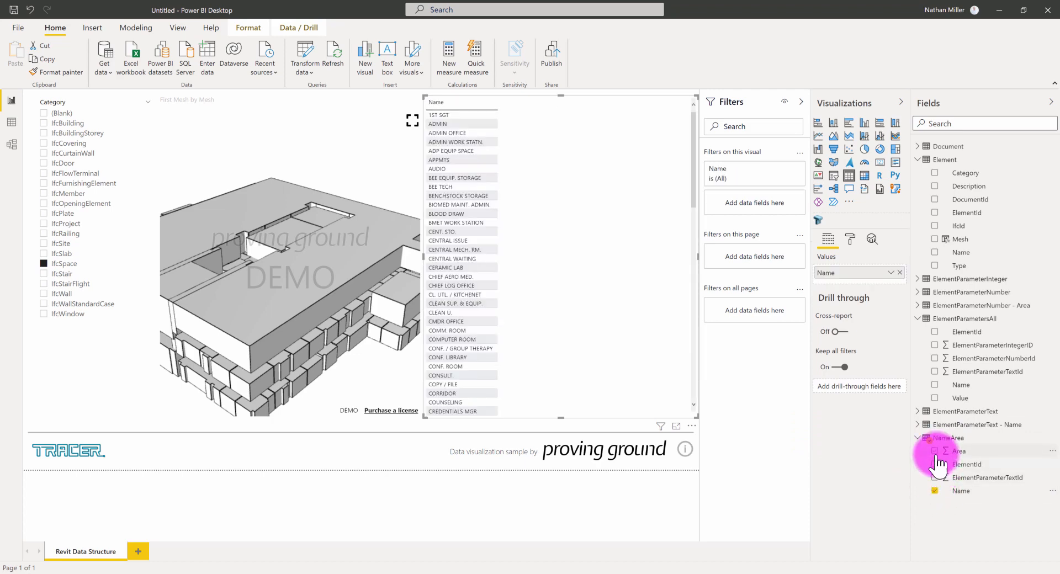
left_click(935, 451)
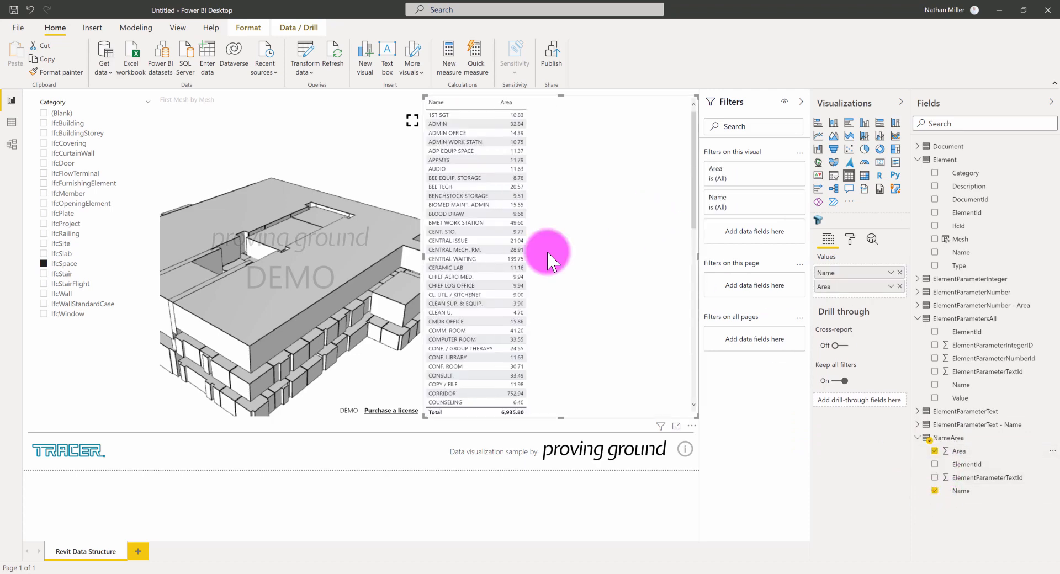
- Look through the room table and isolate individual spaces in the 3D model to check their names and areas, then clear the selection
scroll(466, 300, "down", 20)
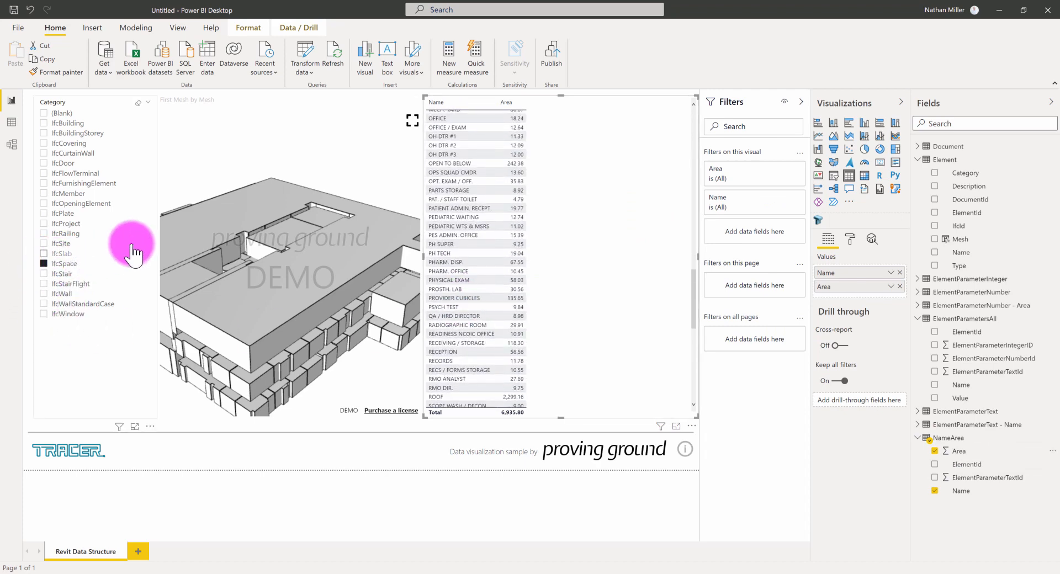
mouse_move(343, 297)
left_mouse_down()
mouse_move(325, 304)
mouse_move(345, 283)
mouse_move(331, 294)
left_mouse_up()
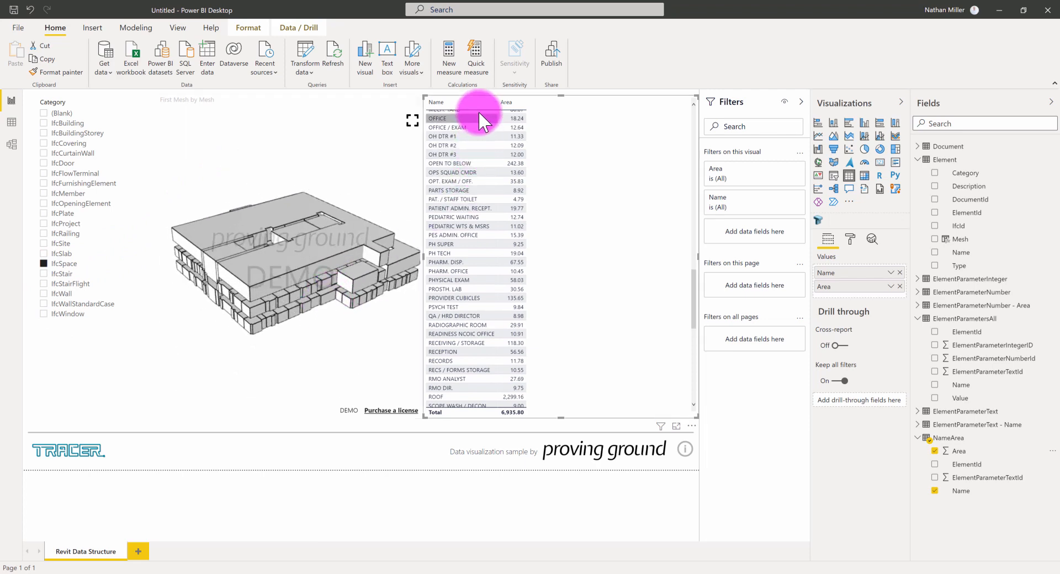
scroll(485, 263, "up", 10)
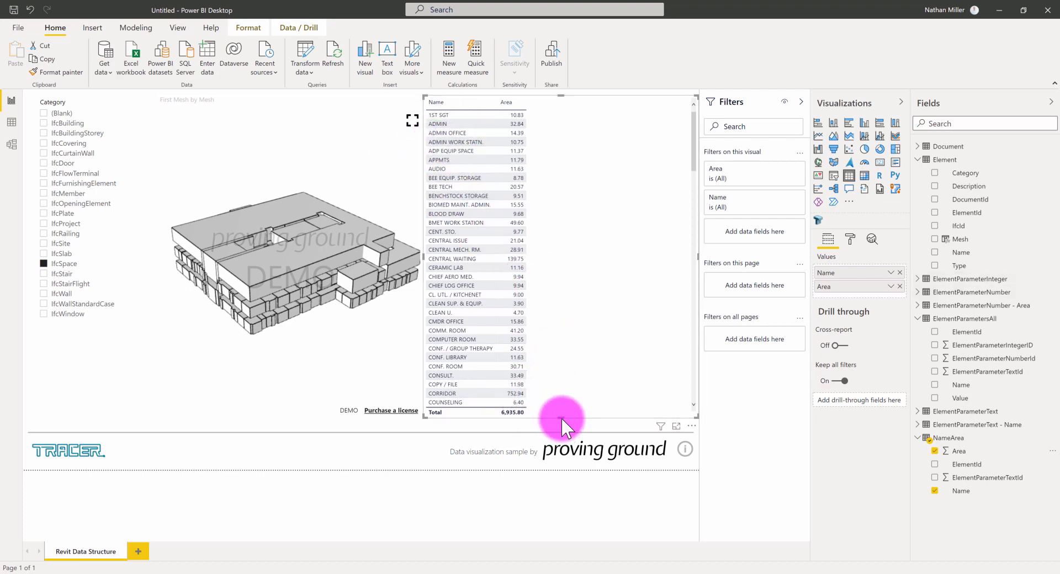
scroll(284, 301, "up", 5)
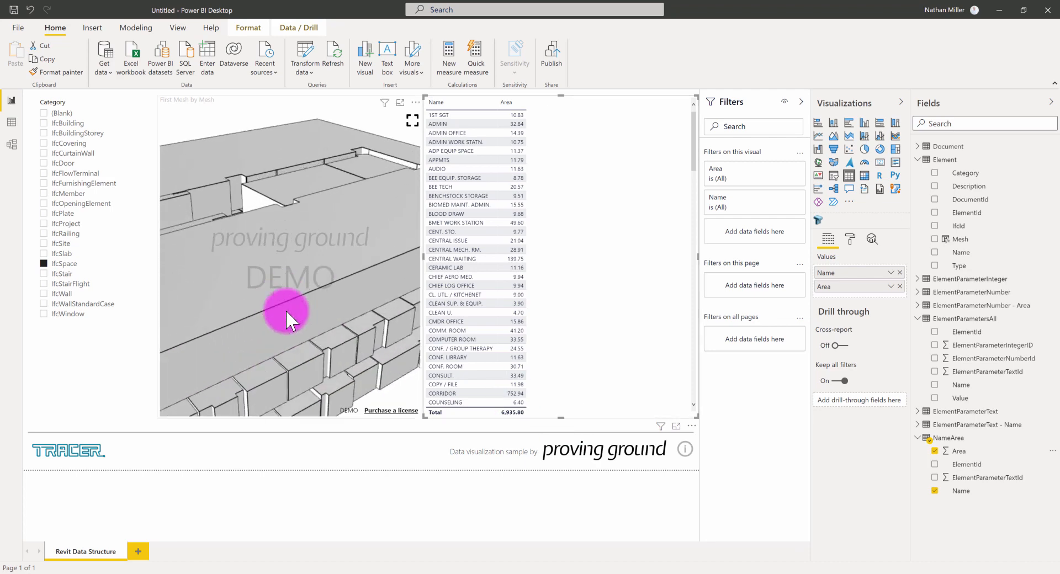
left_click(309, 372)
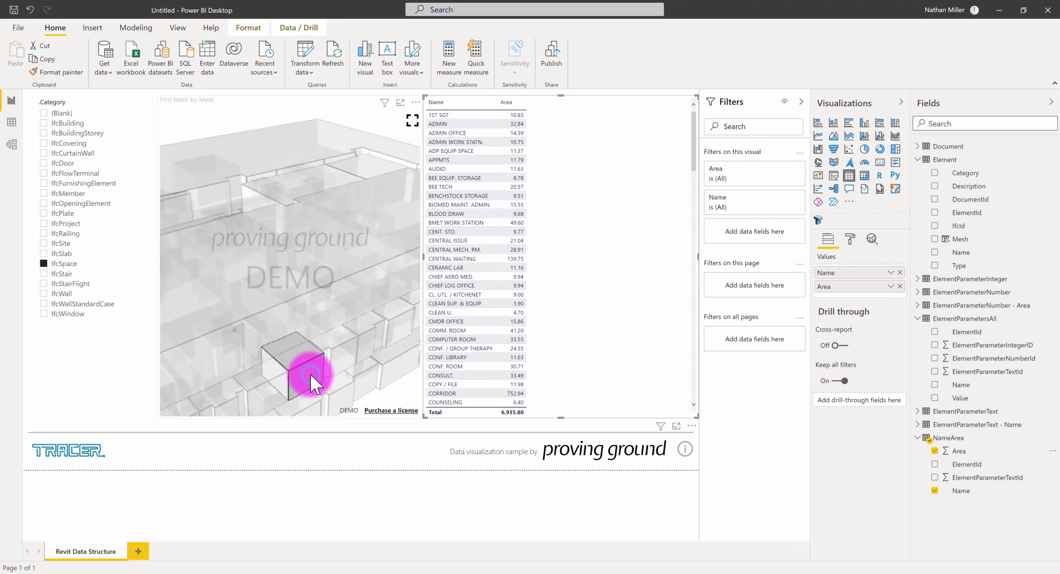
left_click(269, 385)
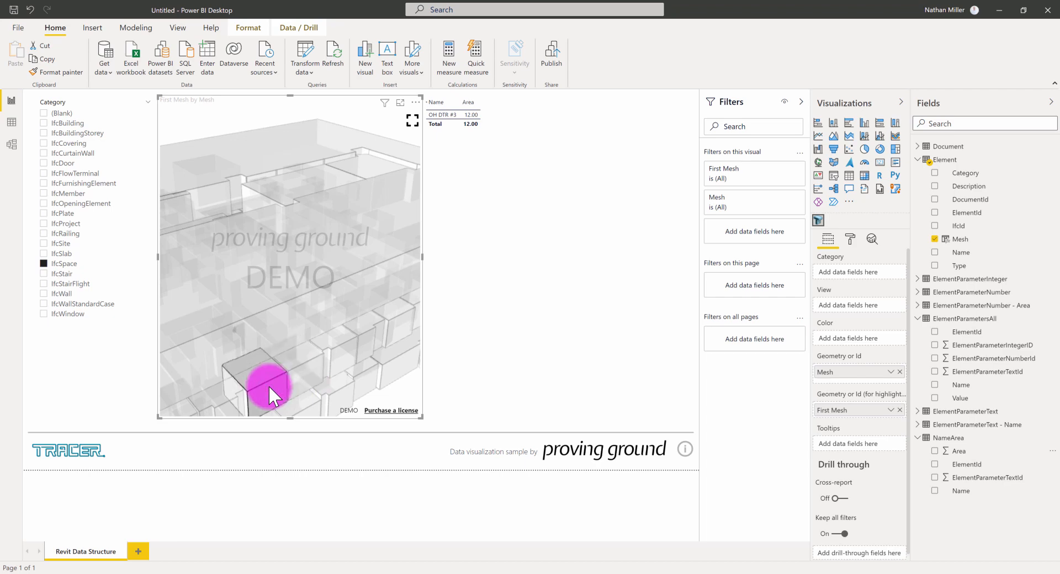
left_click(343, 393)
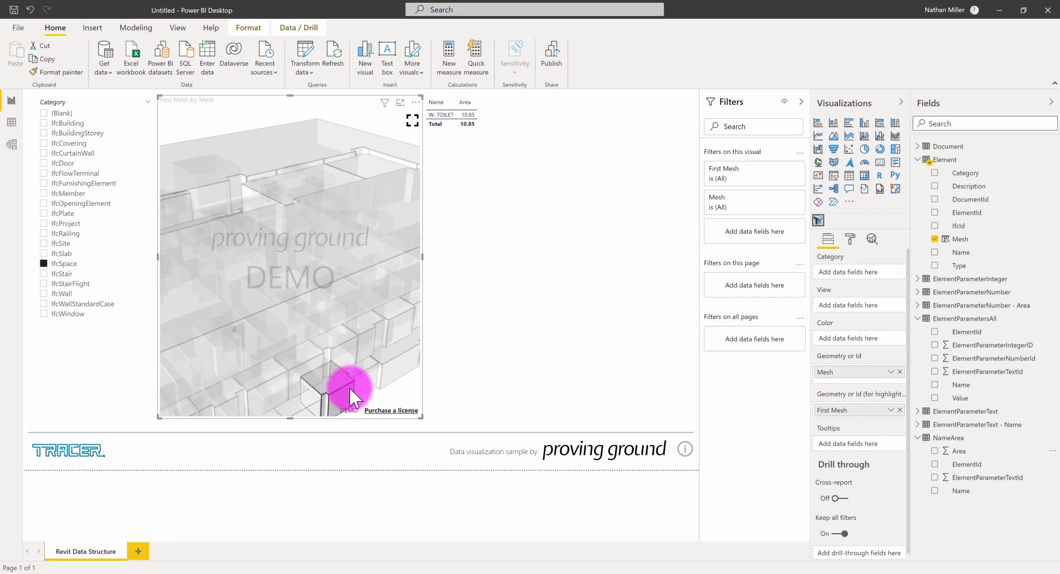
left_click(371, 372)
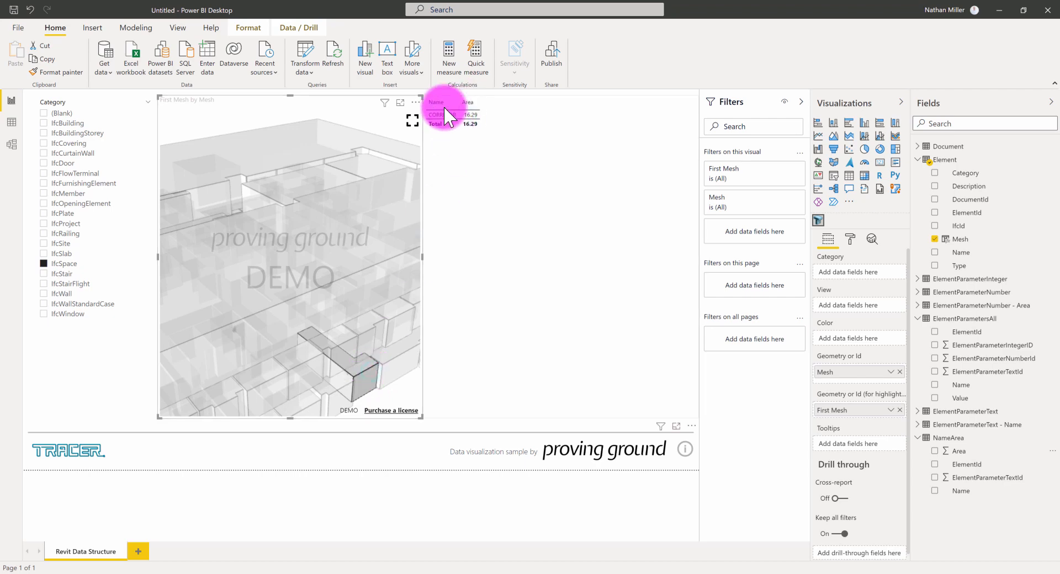
left_click(371, 372)
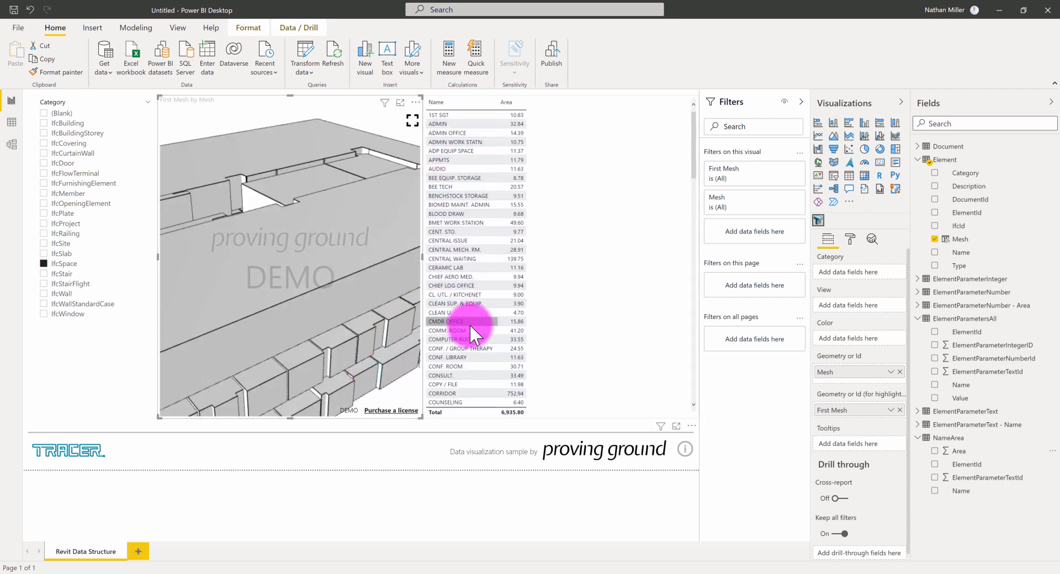
- Shorten the Name and Area table to about half the model's height to free space beneath it
left_click(566, 415)
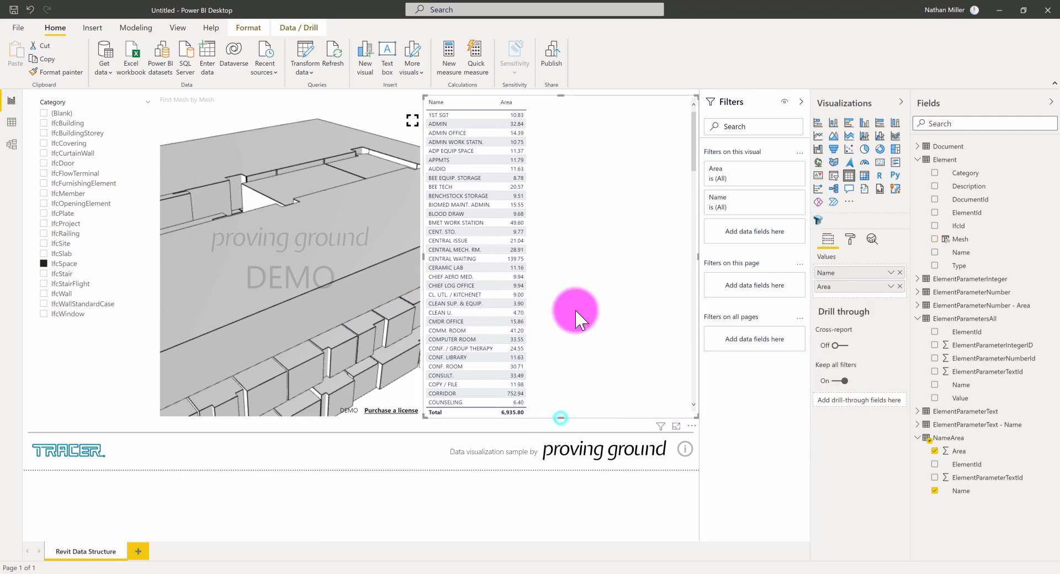
left_click_drag(575, 309, 578, 219)
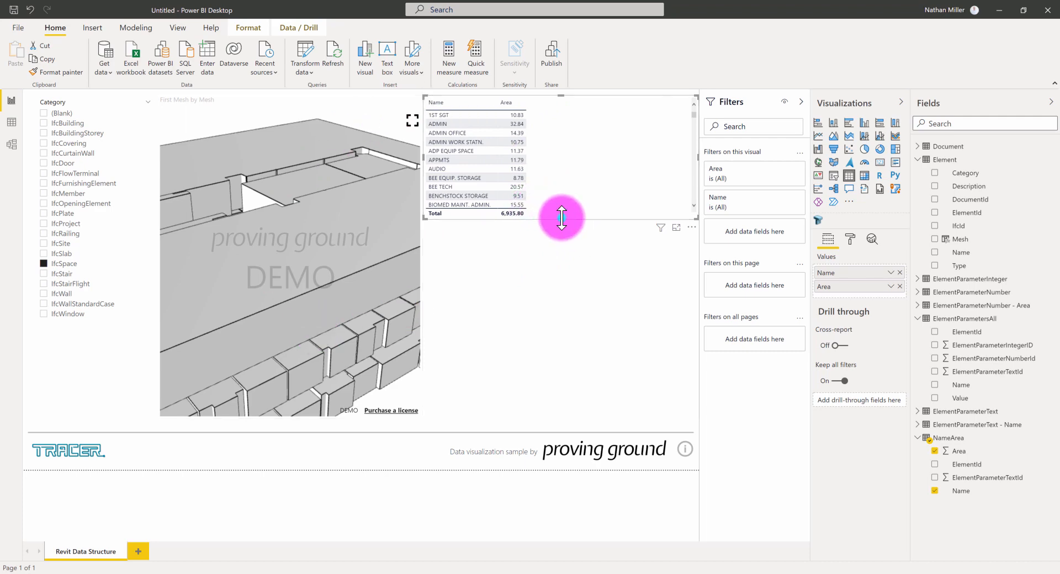
left_click_drag(559, 219, 565, 245)
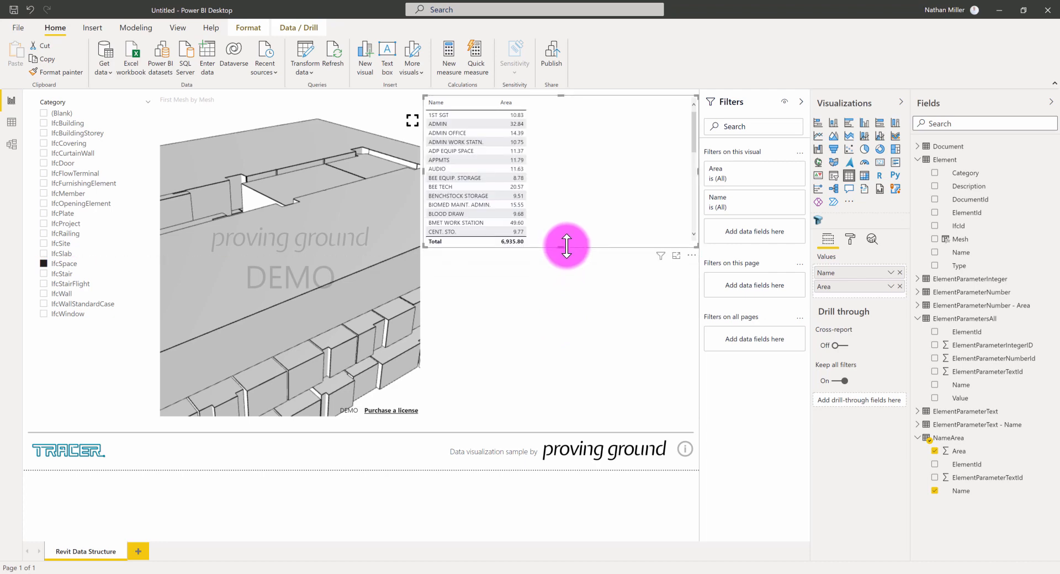
- Add a stacked bar chart below the table showing NameArea's Area by Name
left_click(573, 277)
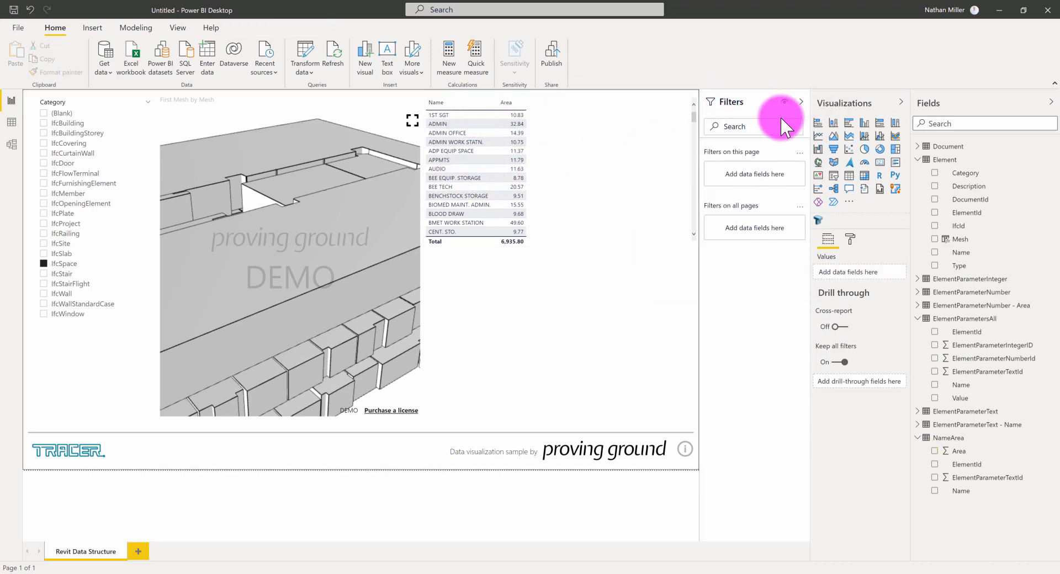
left_click(817, 121)
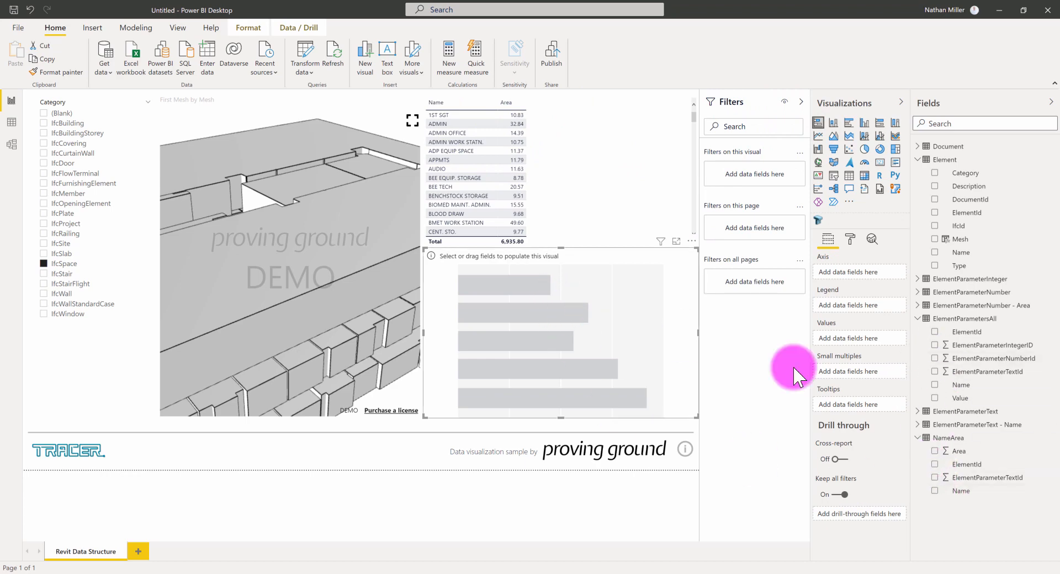
left_click(935, 491)
left_click(935, 451)
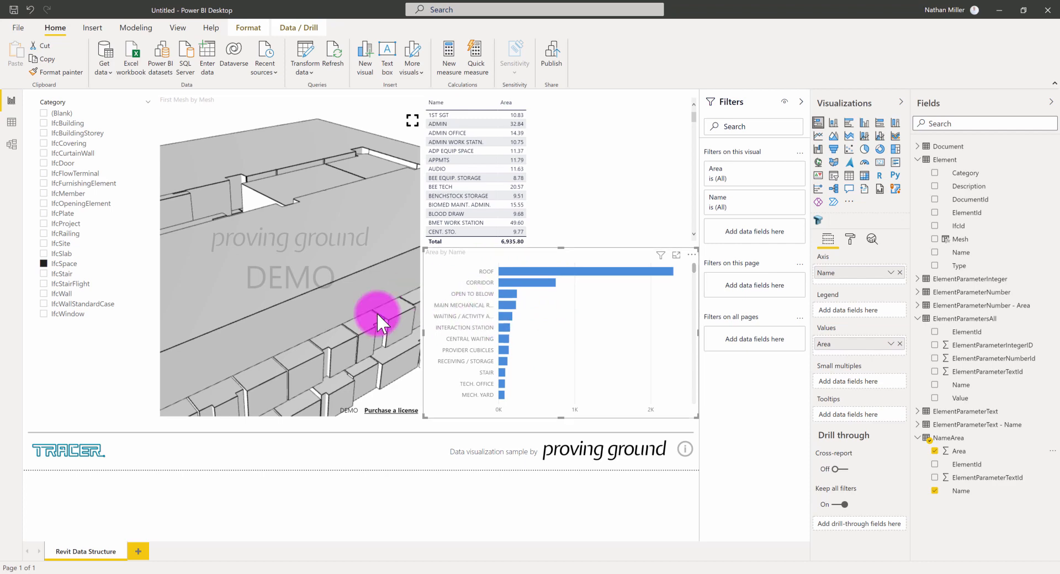
- Collapse the Element, ElementParametersAll and NameArea tables in the field list
left_click_drag(354, 300, 316, 271)
scroll(269, 250, "down", 5)
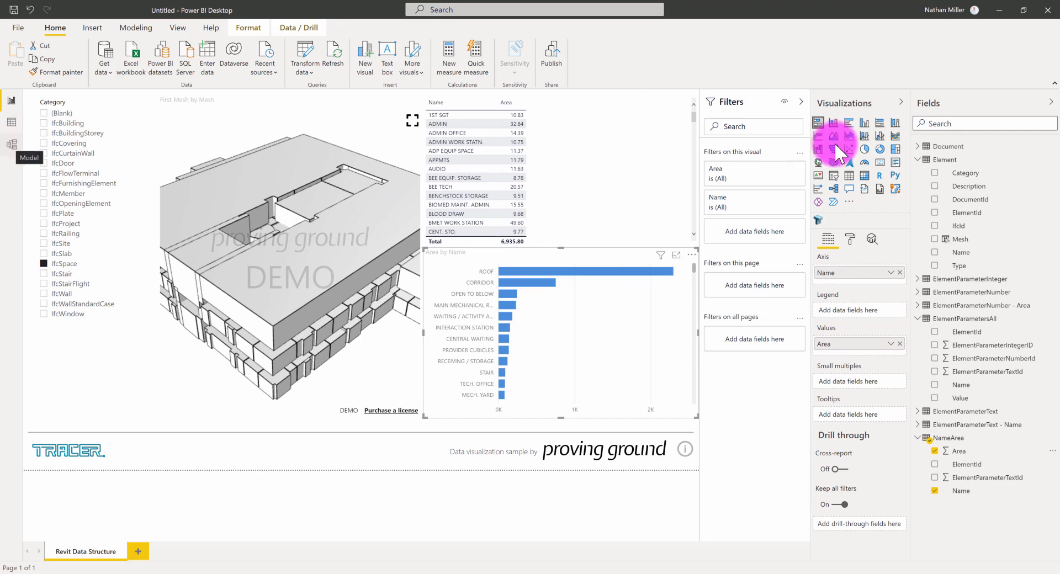
left_click(917, 160)
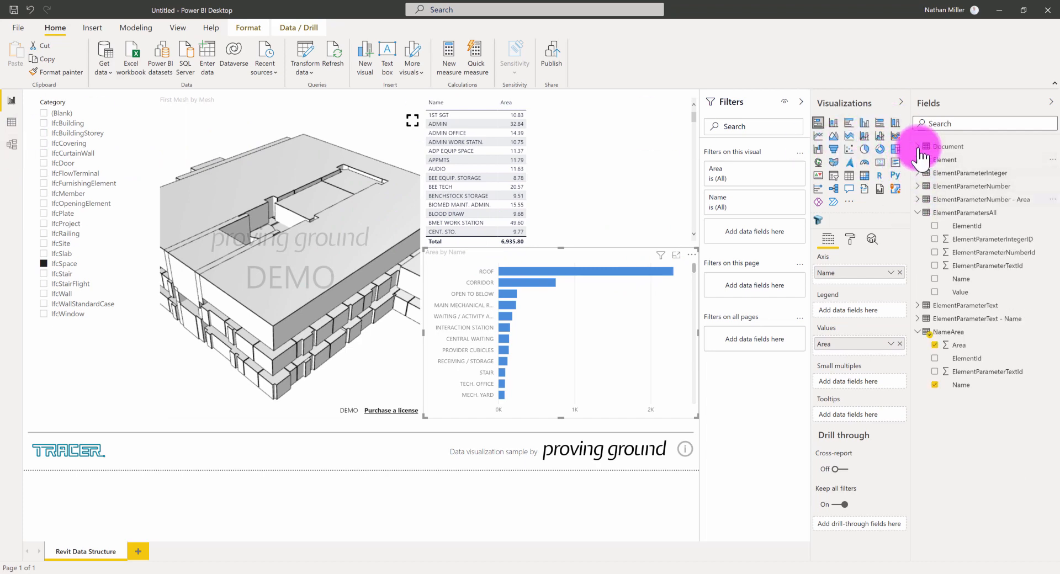
left_click(917, 213)
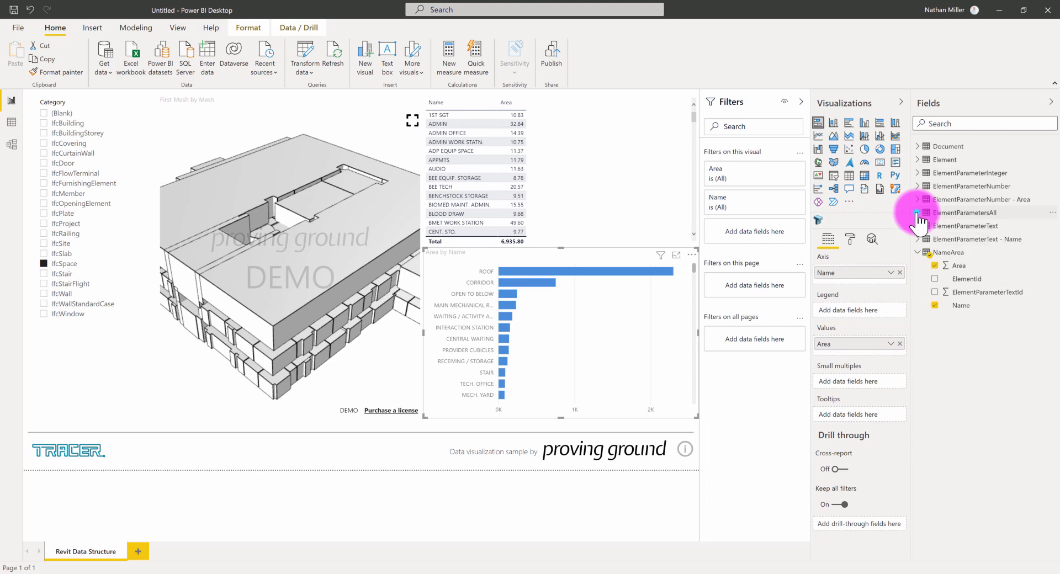
left_click(918, 252)
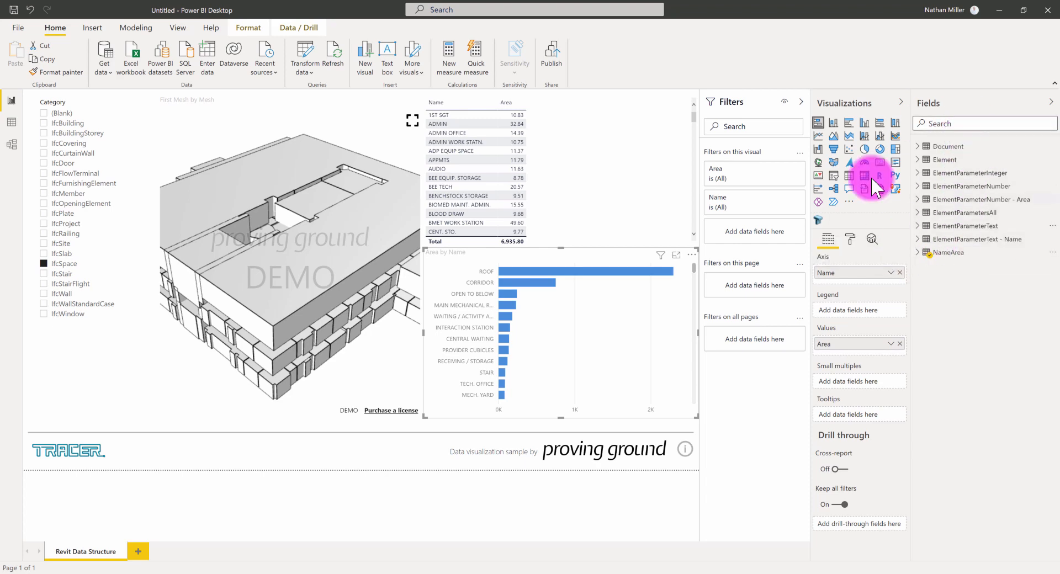
- Examine the relationships between the data tables and the NameArea query's columns in Power Query Editor, then return to the relationship diagram
left_click(11, 145)
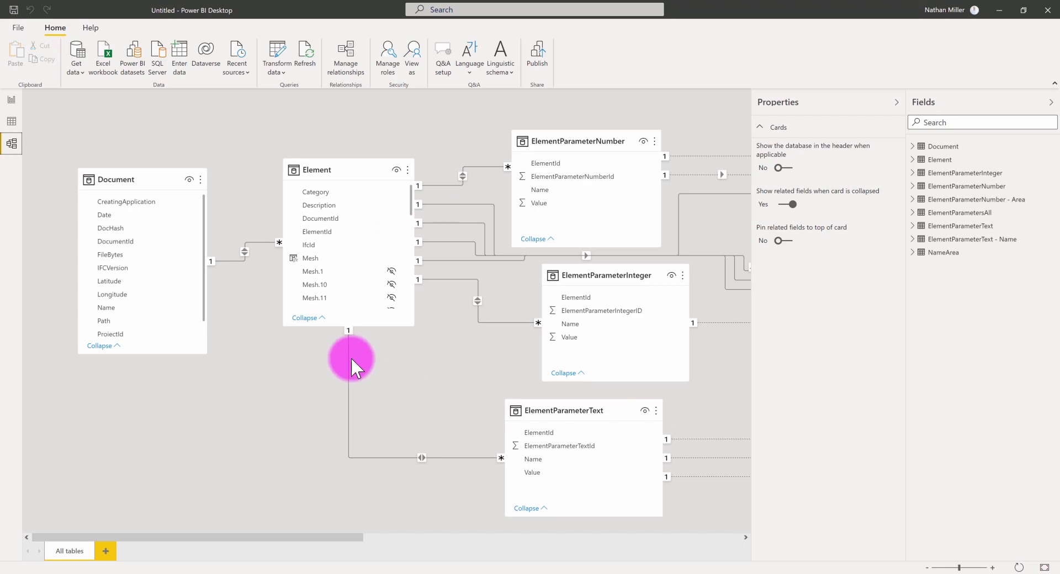
left_click(279, 51)
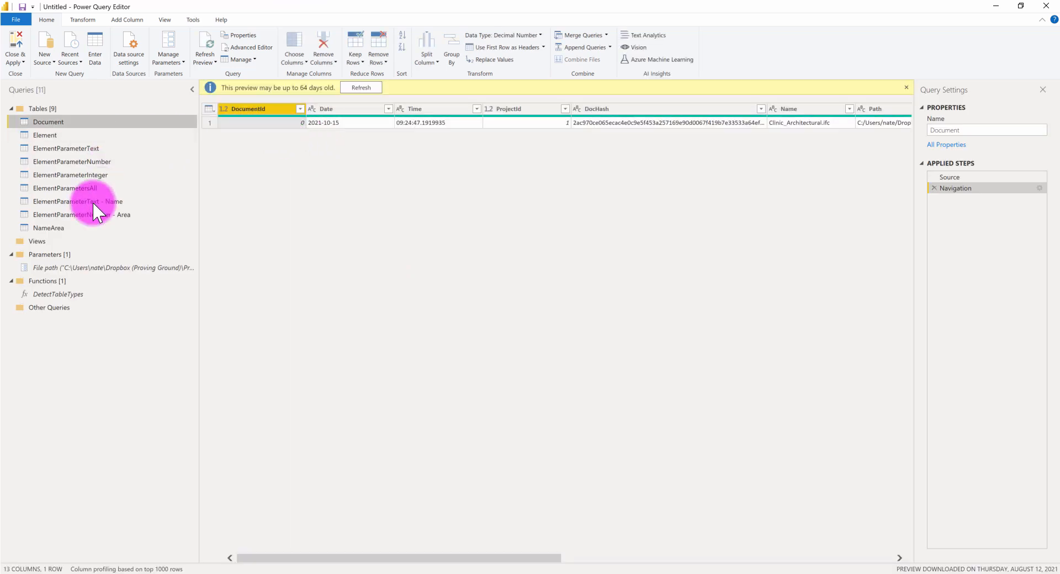
left_click(63, 227)
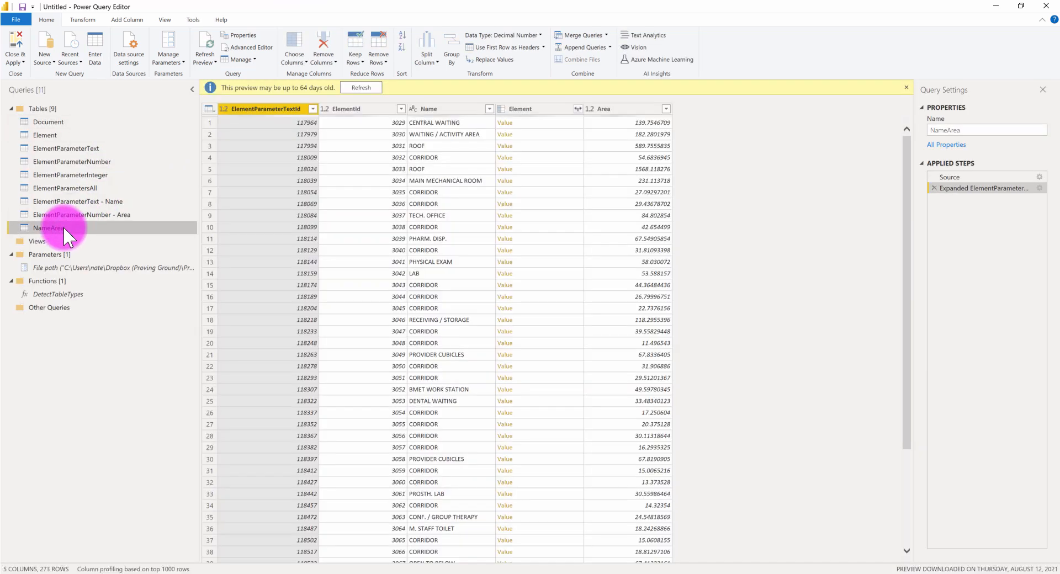
left_click(11, 55)
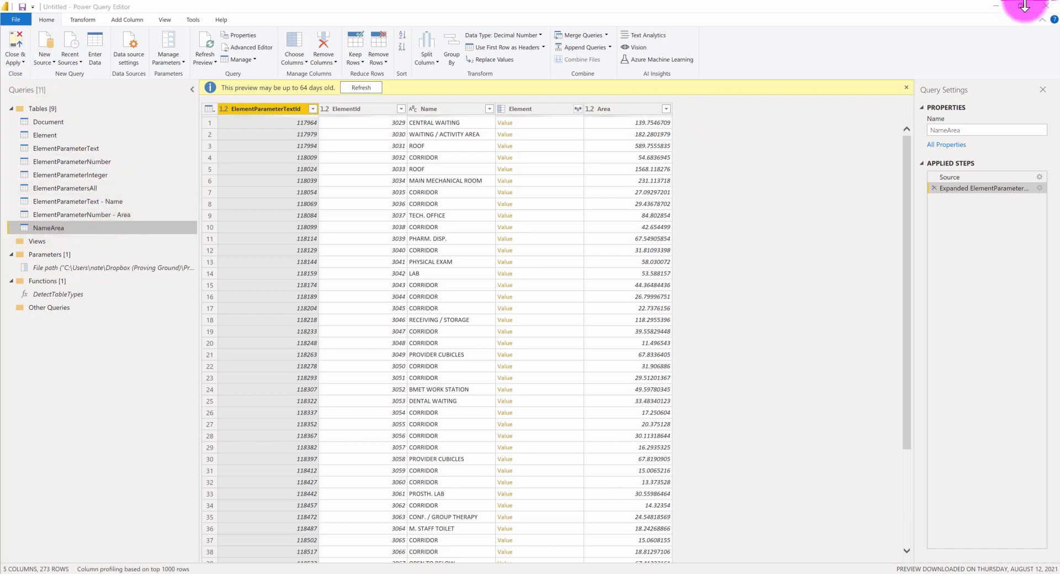
left_click(994, 8)
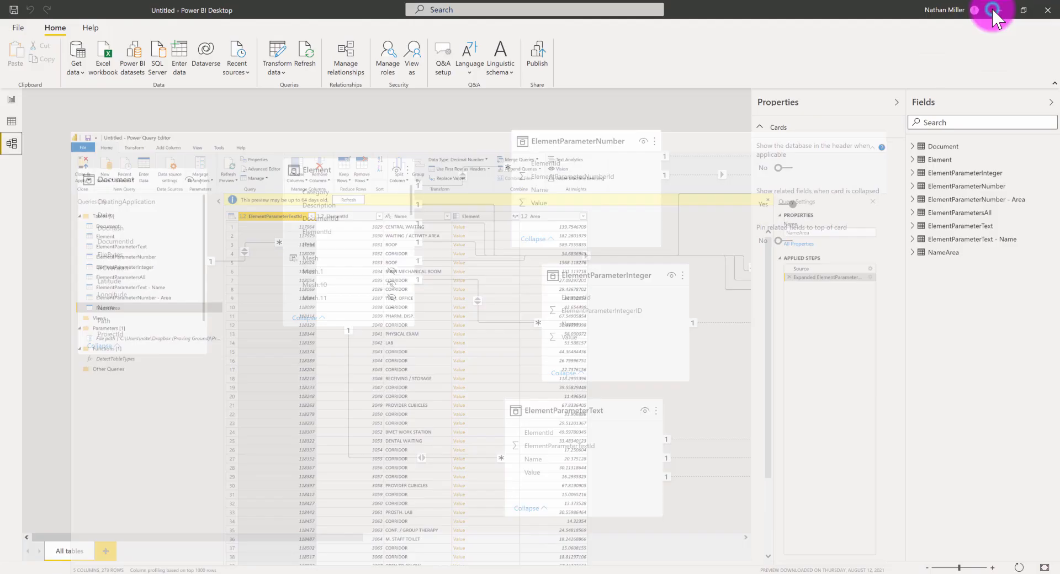
left_click(272, 66)
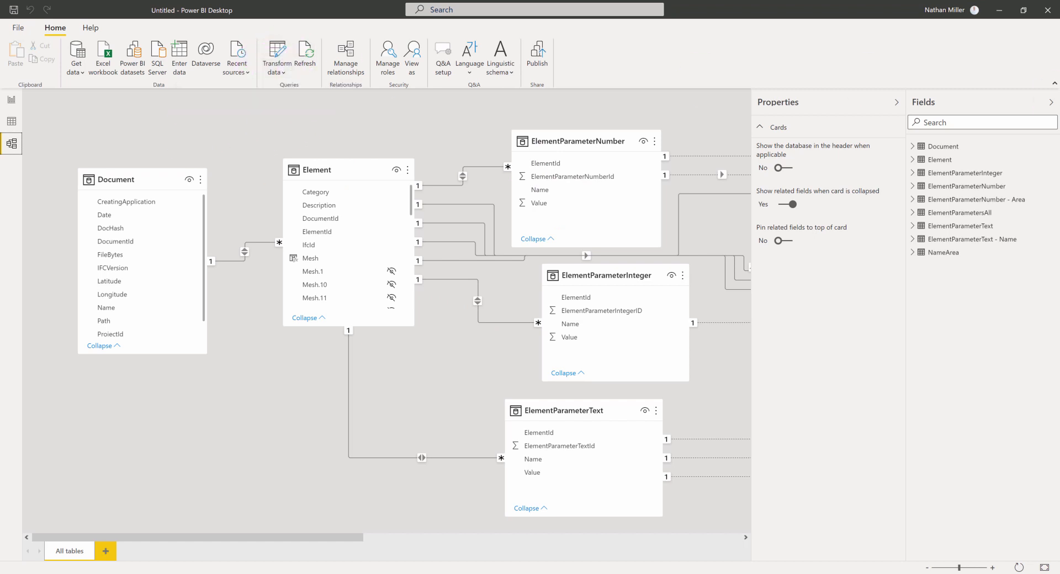